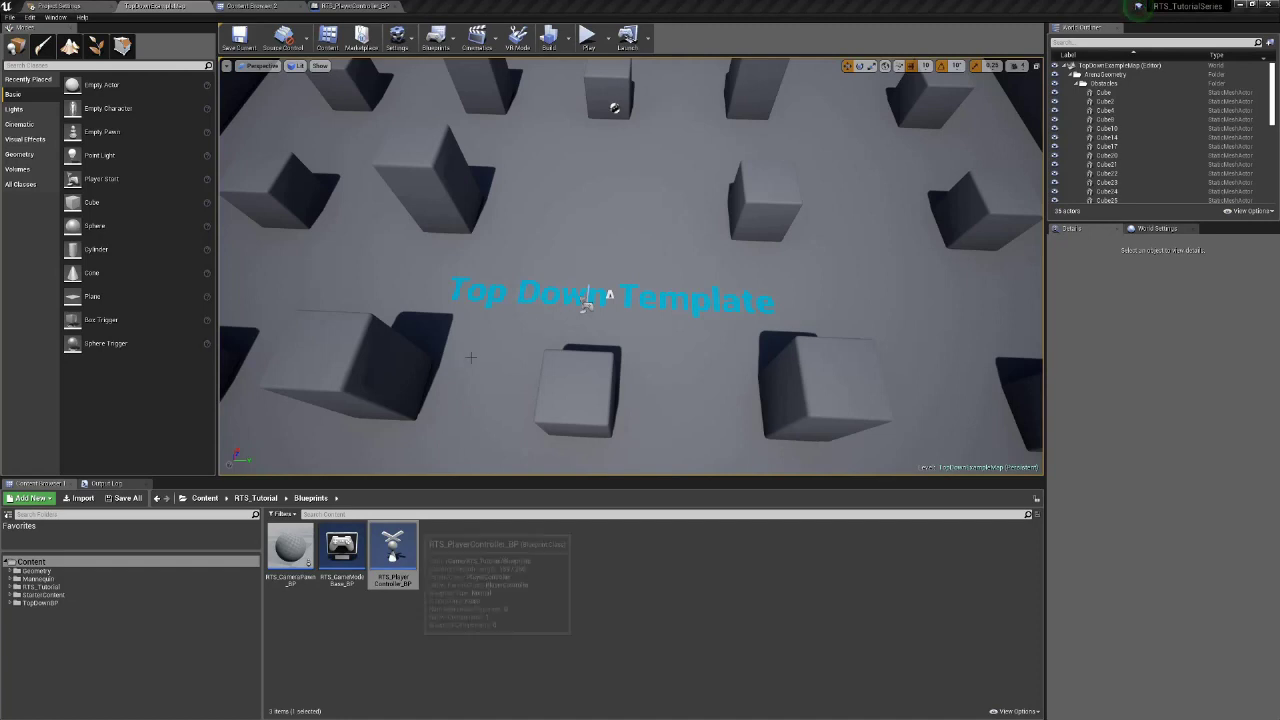
# - Play the level to test camera movement past the arena walls, and stop the simulation
pyautogui.moveTo(452, 364)
pyautogui.mouseDown(button='right')
pyautogui.moveTo(502, 328)
pyautogui.moveTo(470, 355)
pyautogui.mouseUp(button='right')
pyautogui.moveTo(527, 64); pyautogui.dragTo(548, 66, button='right')
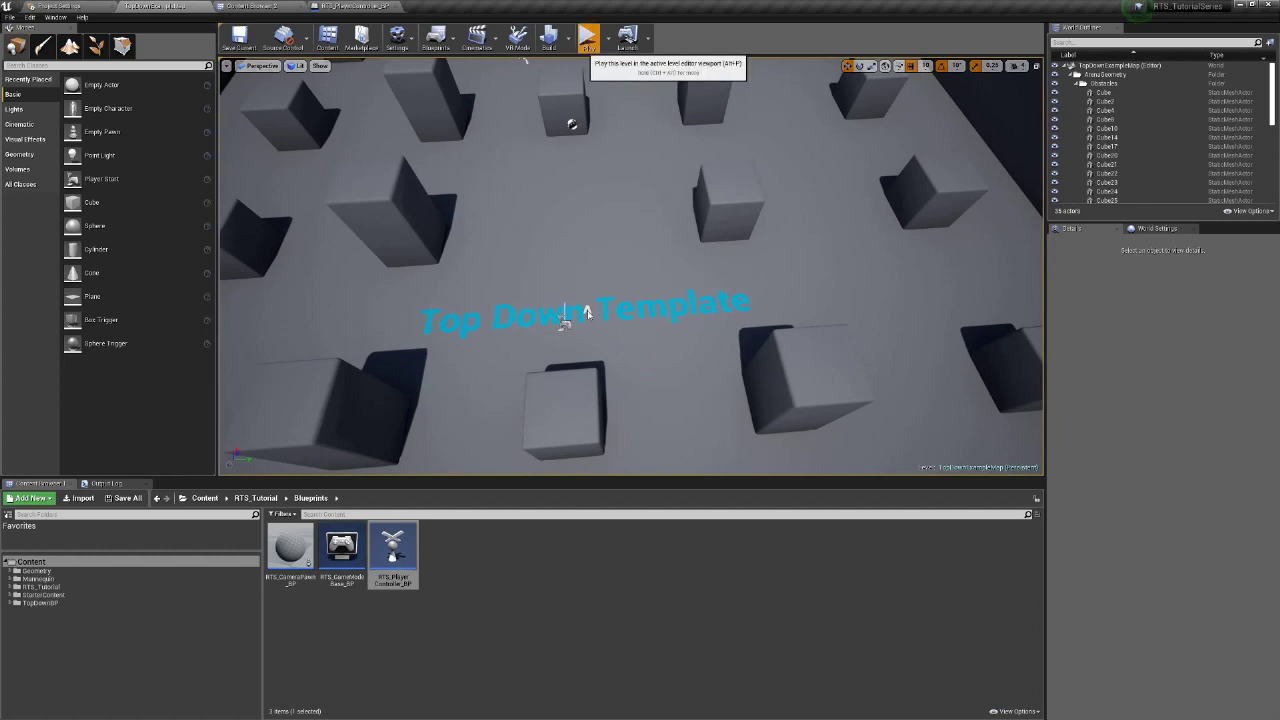
pyautogui.hotkey('alt', 'p')
pyautogui.click(676, 237)
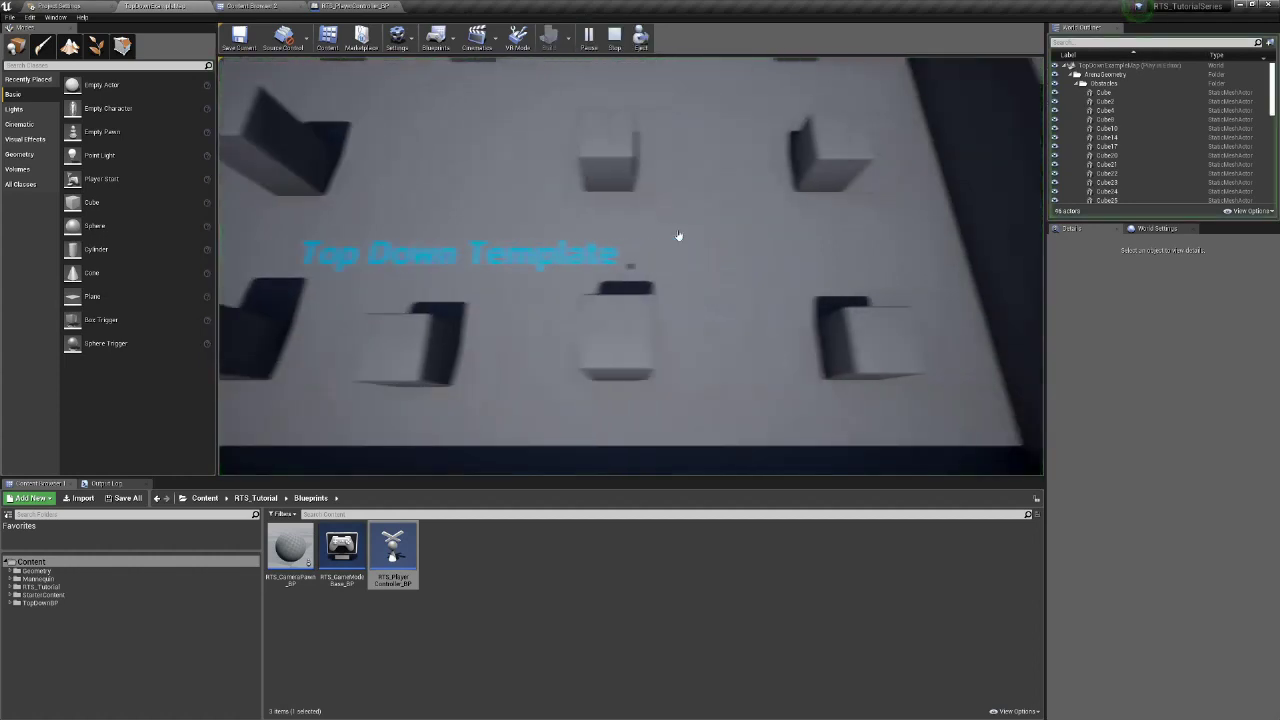
pyautogui.press('a')
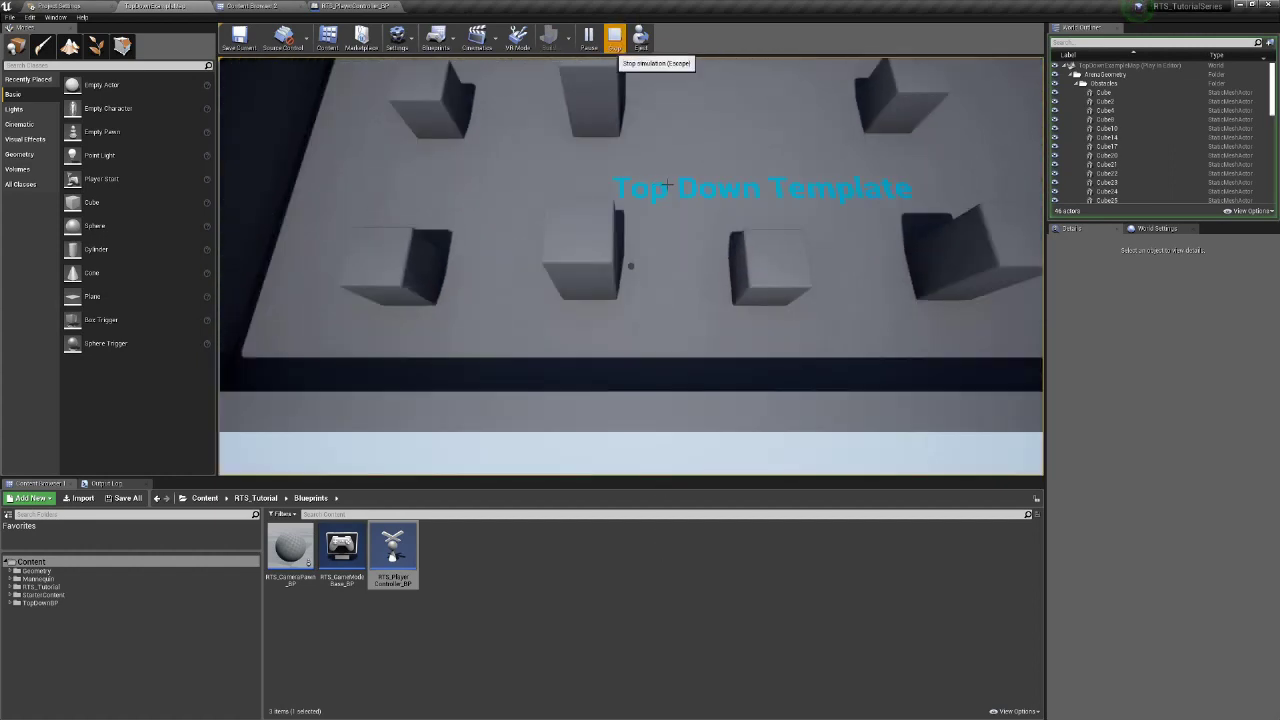
pyautogui.click(614, 35)
pyautogui.moveTo(631, 300); pyautogui.dragTo(595, 240, button='right')
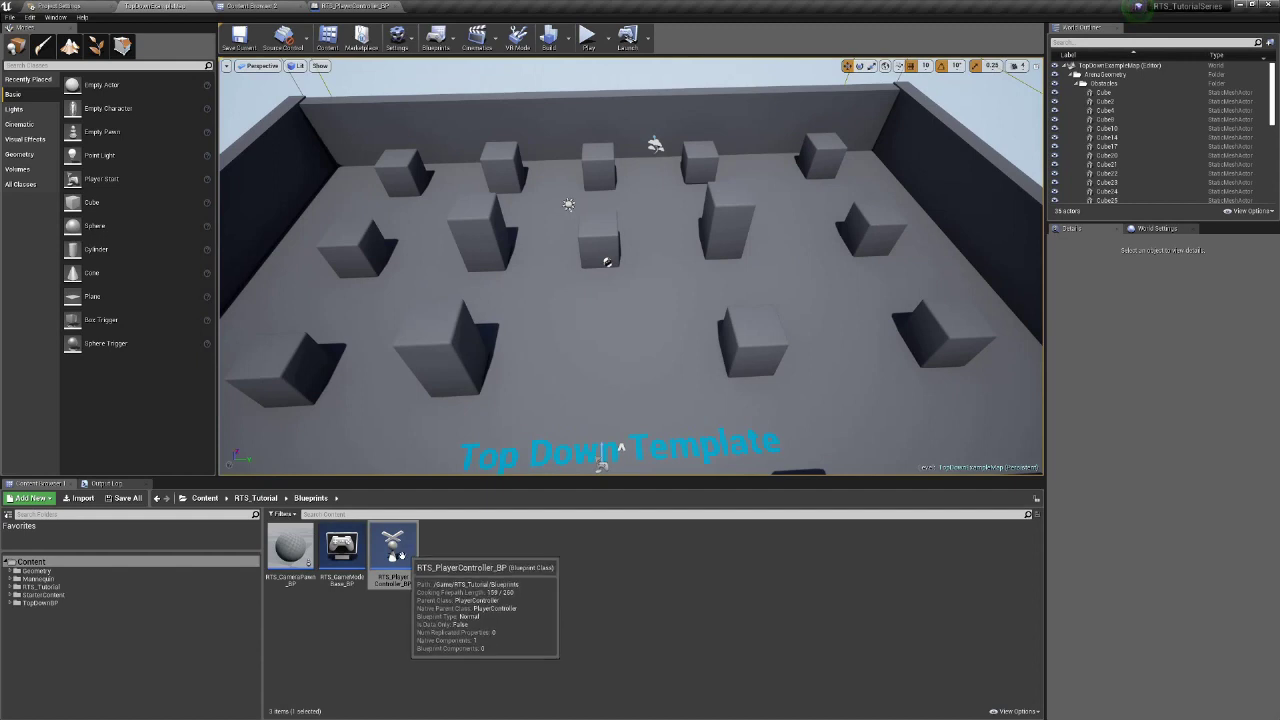
# - Open the RTS_PlayerController_BP blueprint and examine its Edge Scroll macro and the AddActorLocalOffset logic in the Event Graph
pyautogui.doubleClick(393, 550)
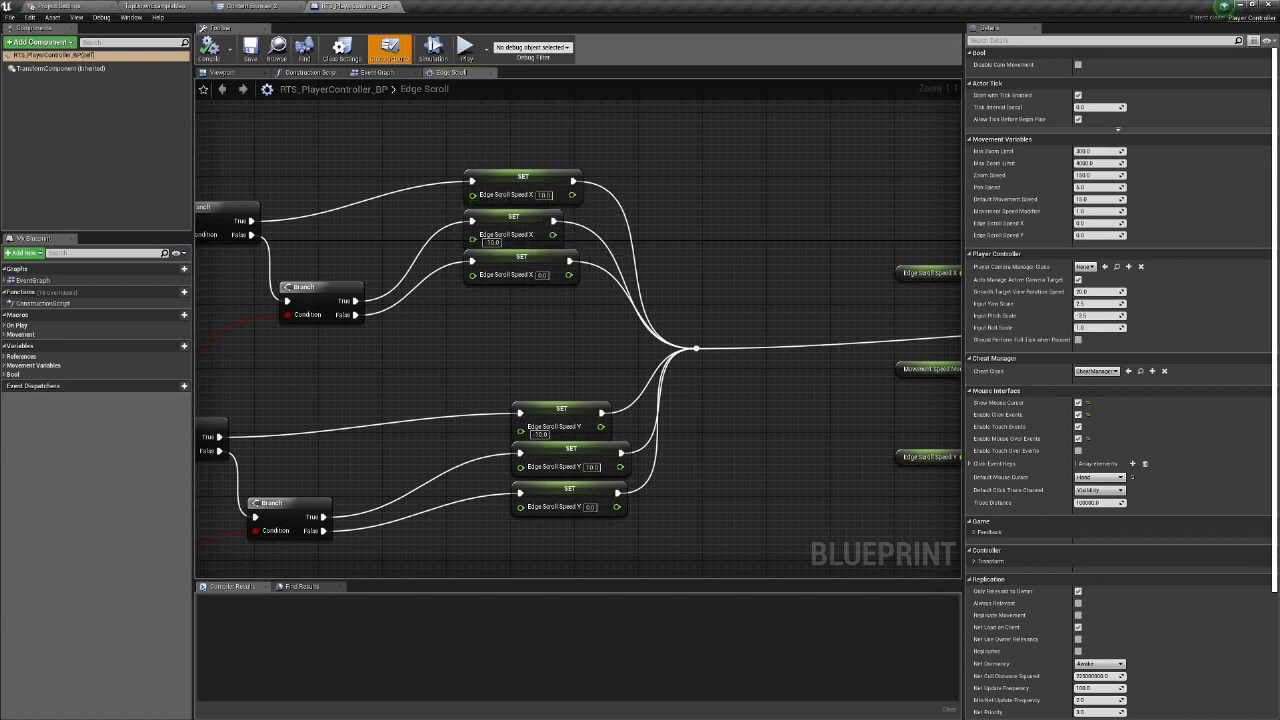
pyautogui.moveTo(563, 321); pyautogui.dragTo(512, 333, button='right')
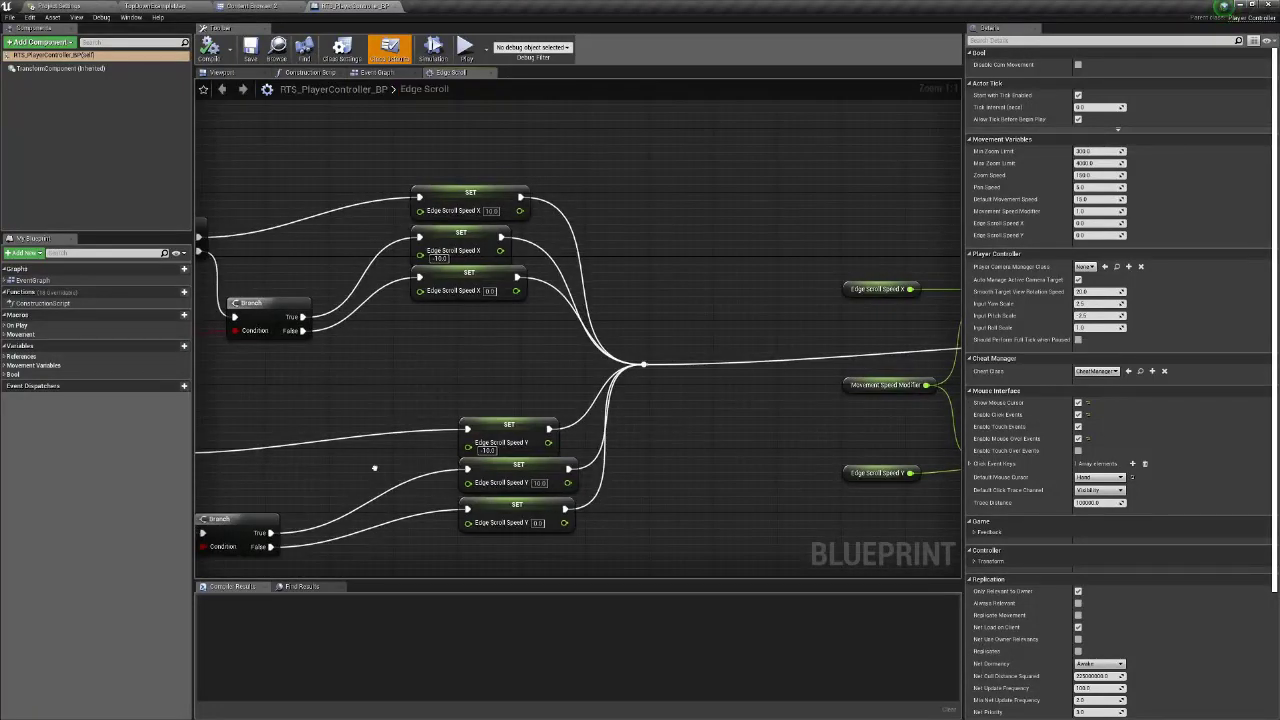
pyautogui.moveTo(435, 526); pyautogui.dragTo(554, 547, button='right')
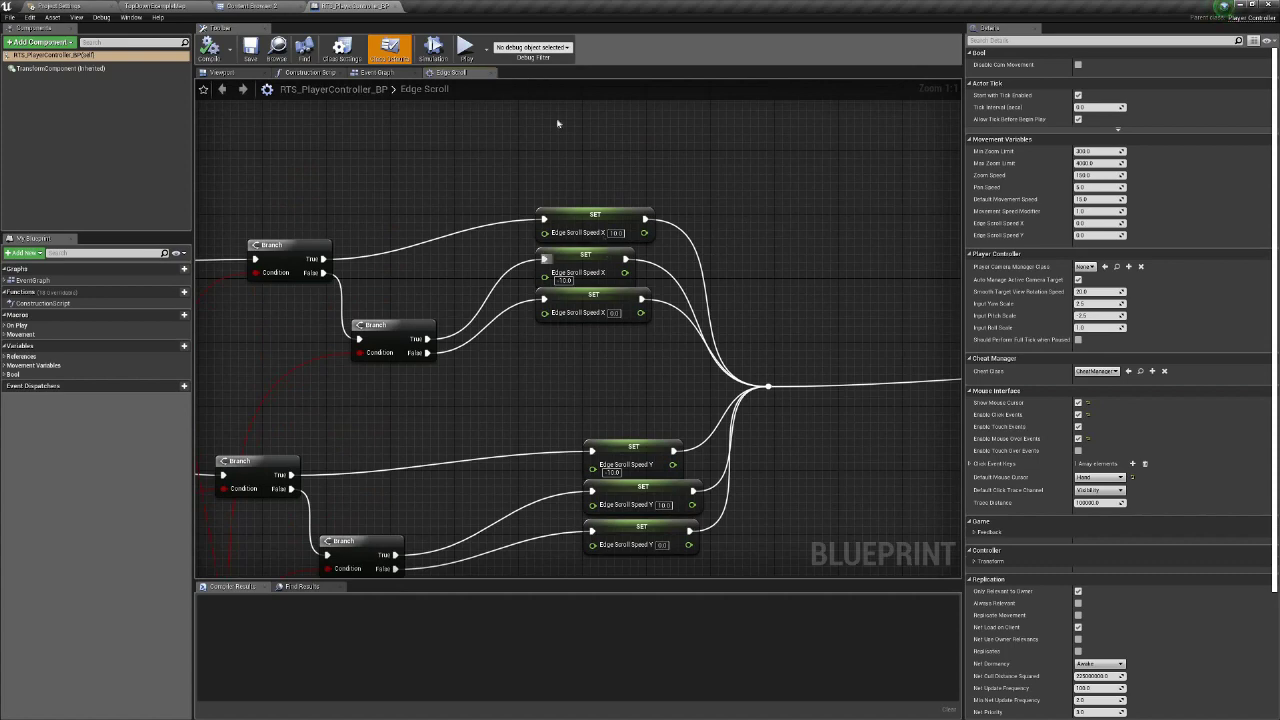
pyautogui.click(491, 75)
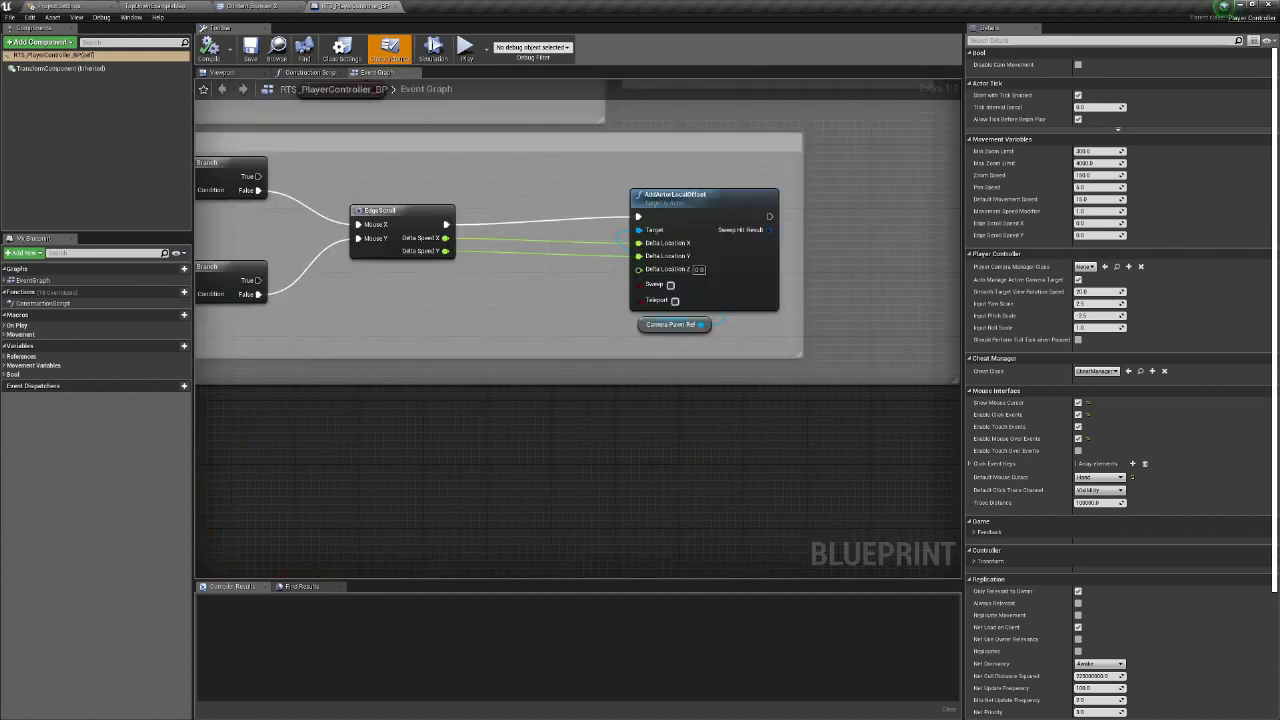
pyautogui.moveTo(538, 343); pyautogui.dragTo(645, 385, button='right')
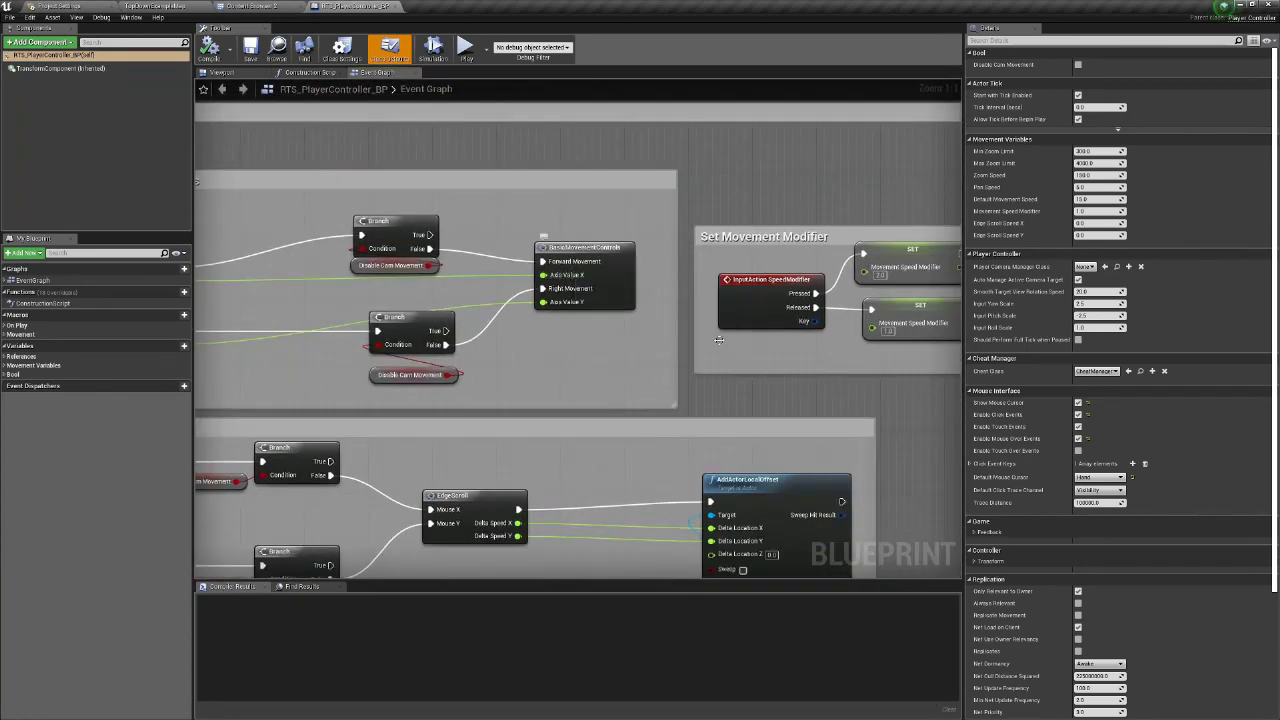
pyautogui.moveTo(802, 520); pyautogui.dragTo(703, 365, button='right')
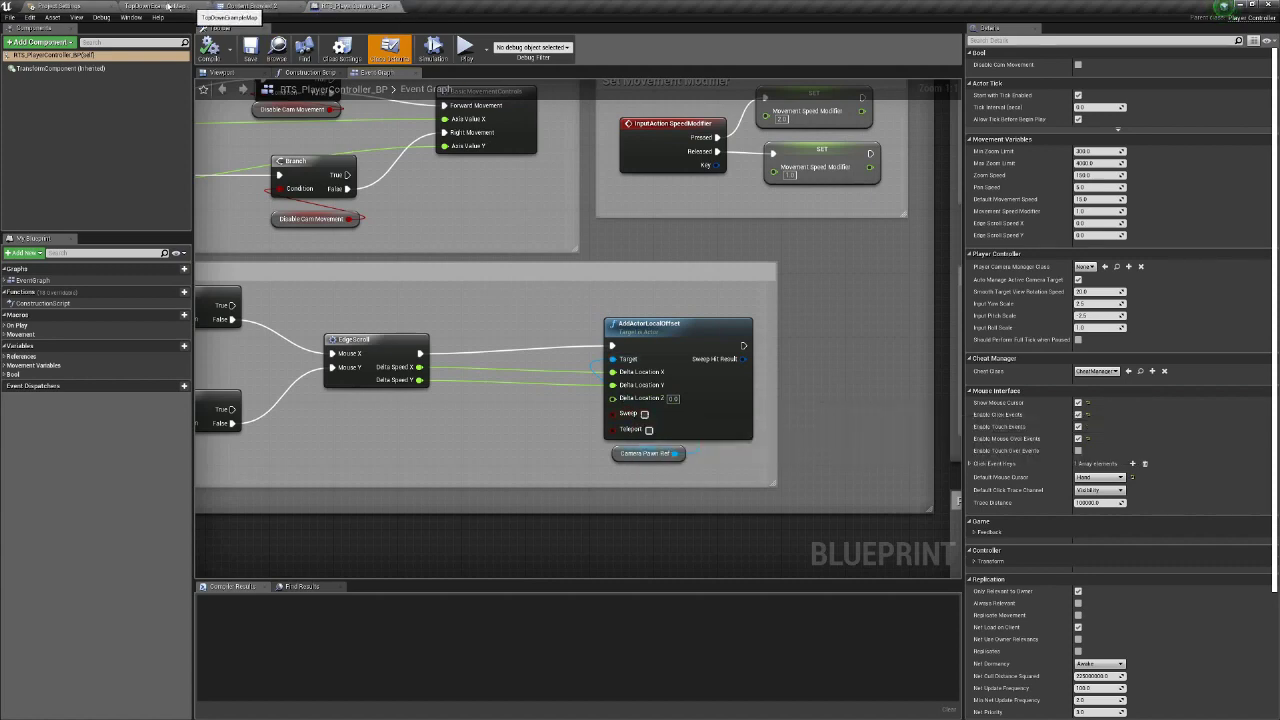
# - Return to the TopDownExampleMap level and close the open Project Settings
pyautogui.click(95, 6)
pyautogui.click(118, 8)
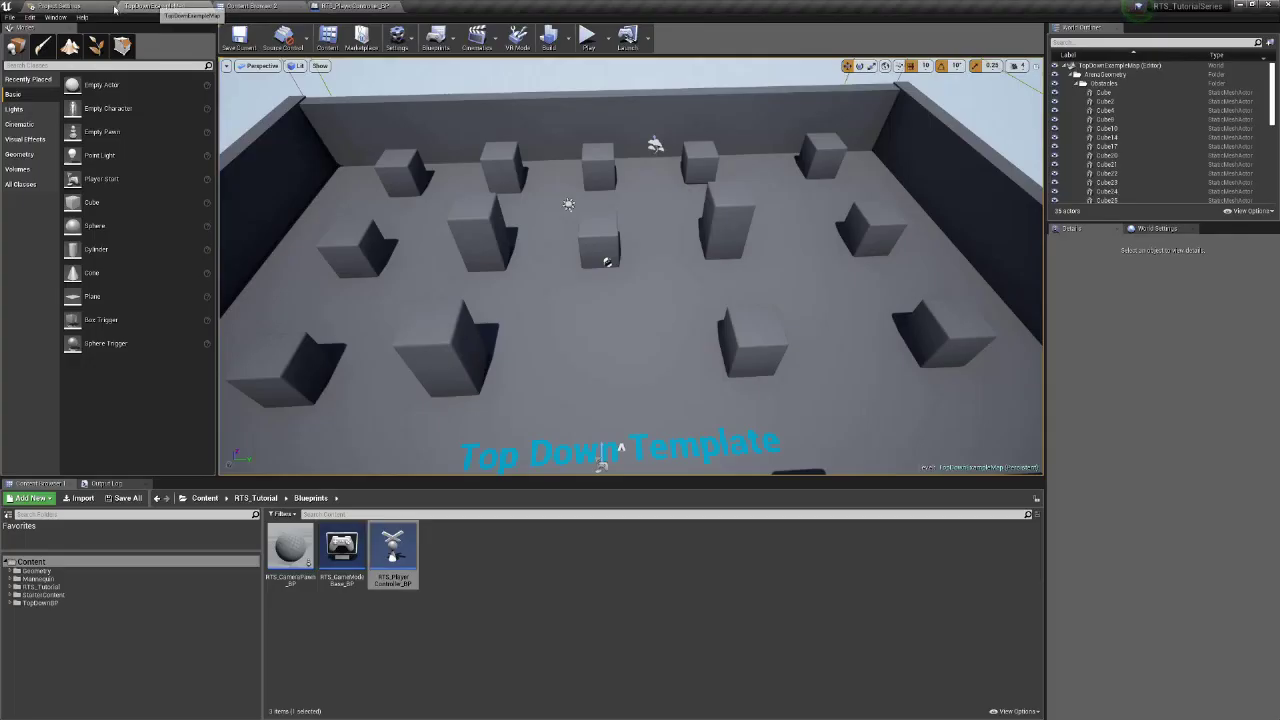
pyautogui.click(110, 10)
pyautogui.click(115, 7)
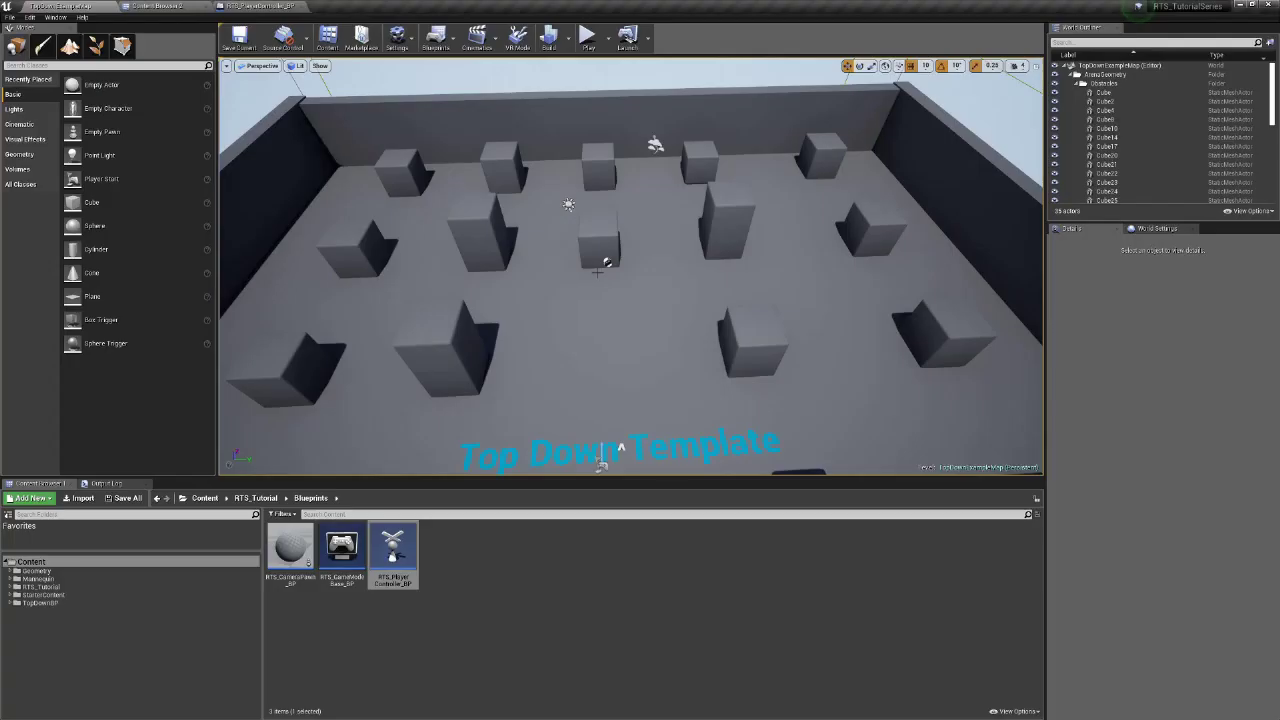
# - Select the tall cube Cube14 in the arena and set its Collision Presets to Custom to expose the individual responses
pyautogui.moveTo(630, 280); pyautogui.dragTo(360, 188, button='right')
pyautogui.moveTo(820, 152)
pyautogui.mouseDown(button='right')
pyautogui.moveTo(789, 149)
pyautogui.moveTo(817, 137)
pyautogui.mouseUp(button='right')
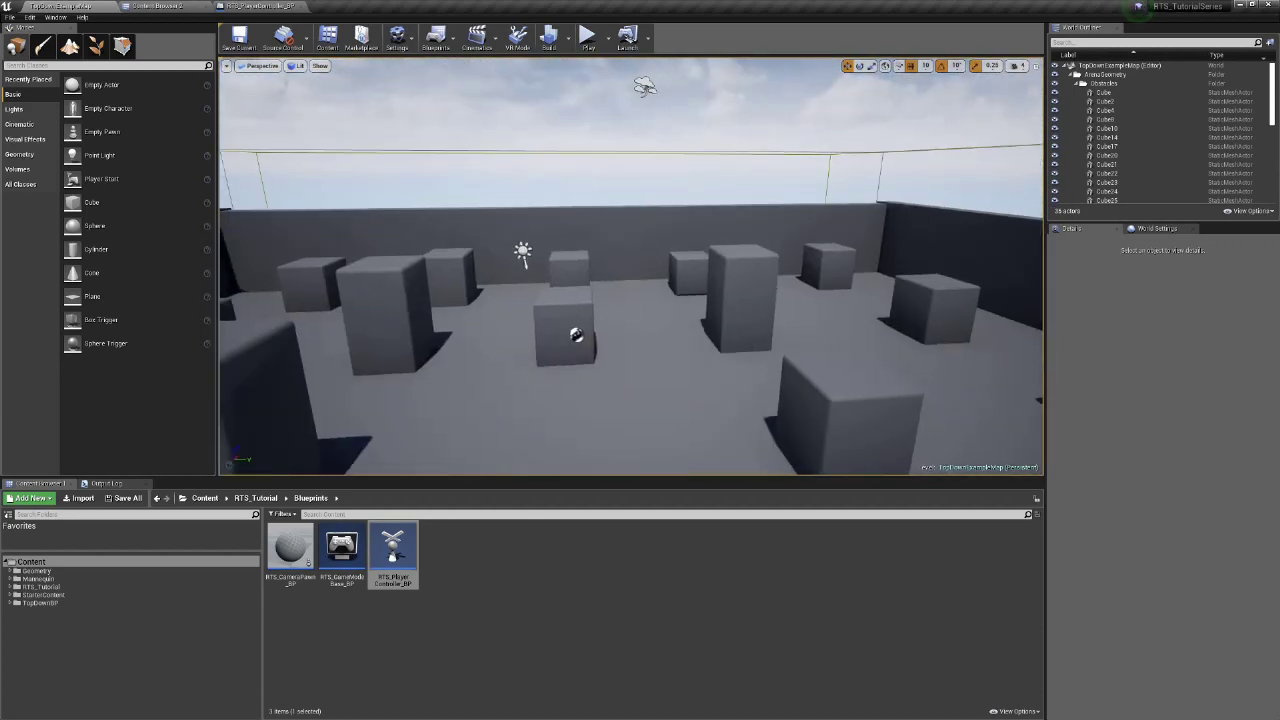
pyautogui.click(750, 289)
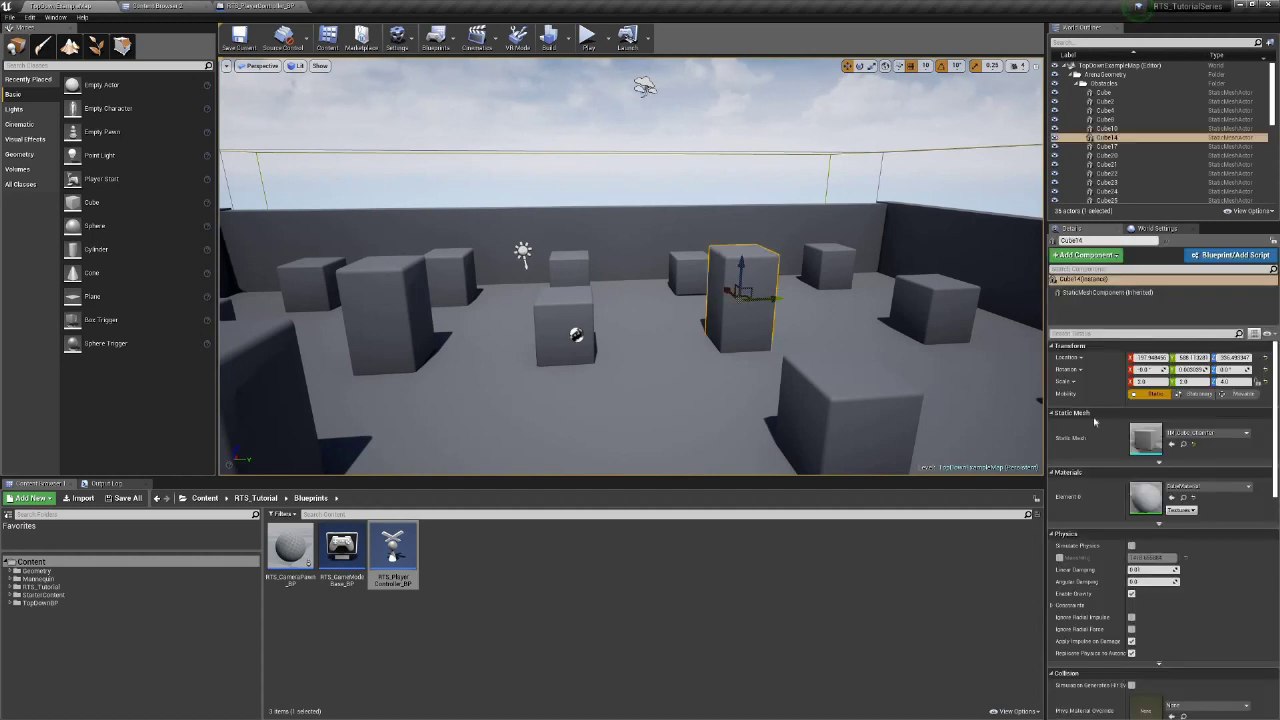
pyautogui.scroll(-4, 1130, 665)
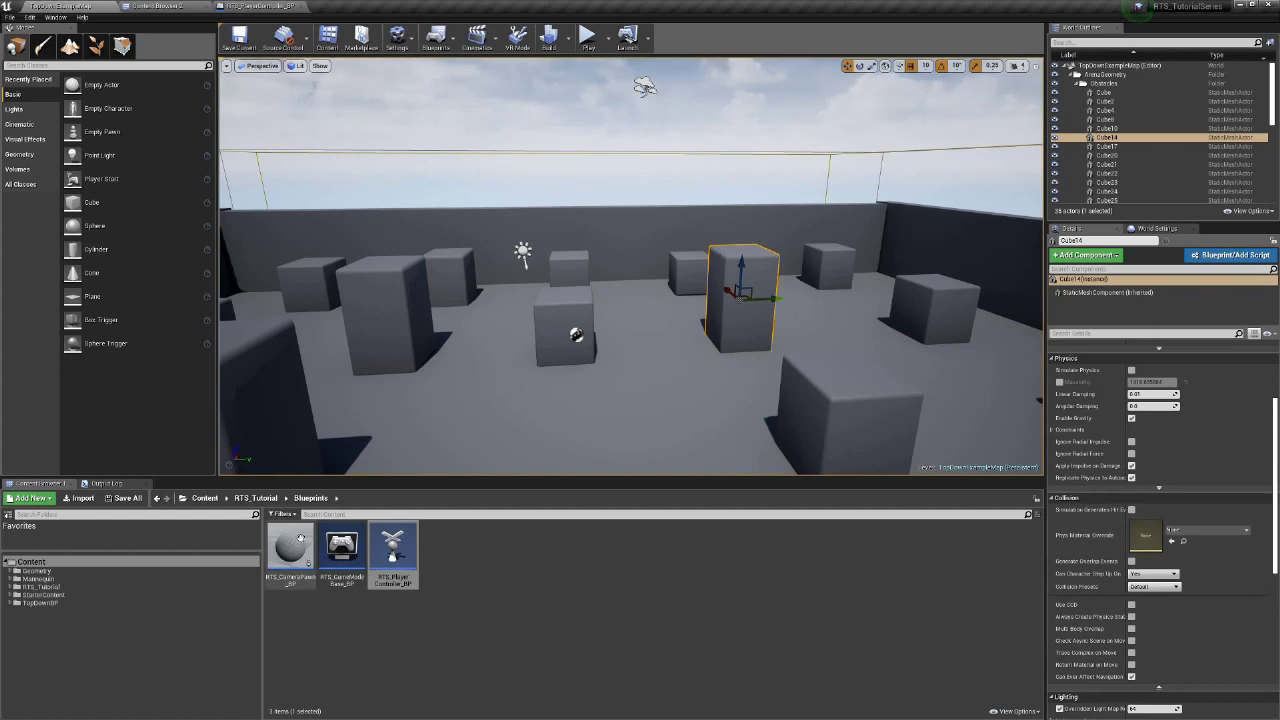
pyautogui.moveTo(299, 546)
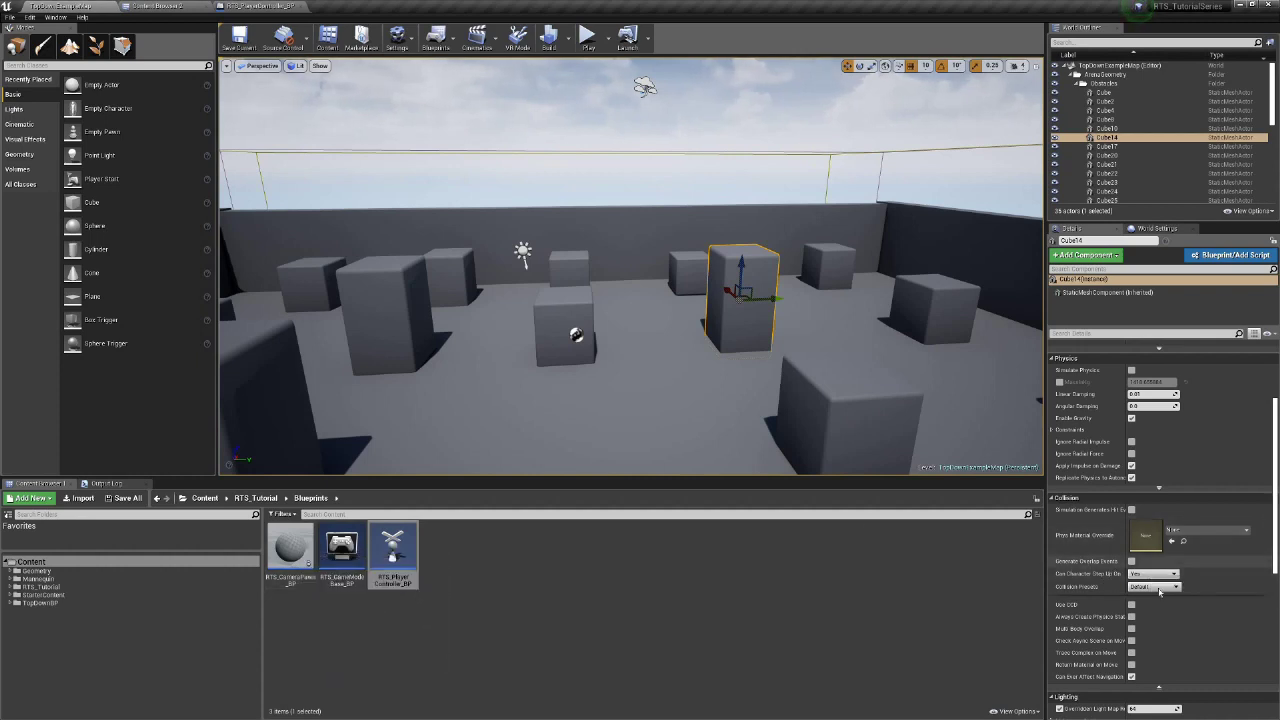
pyautogui.click(1160, 590)
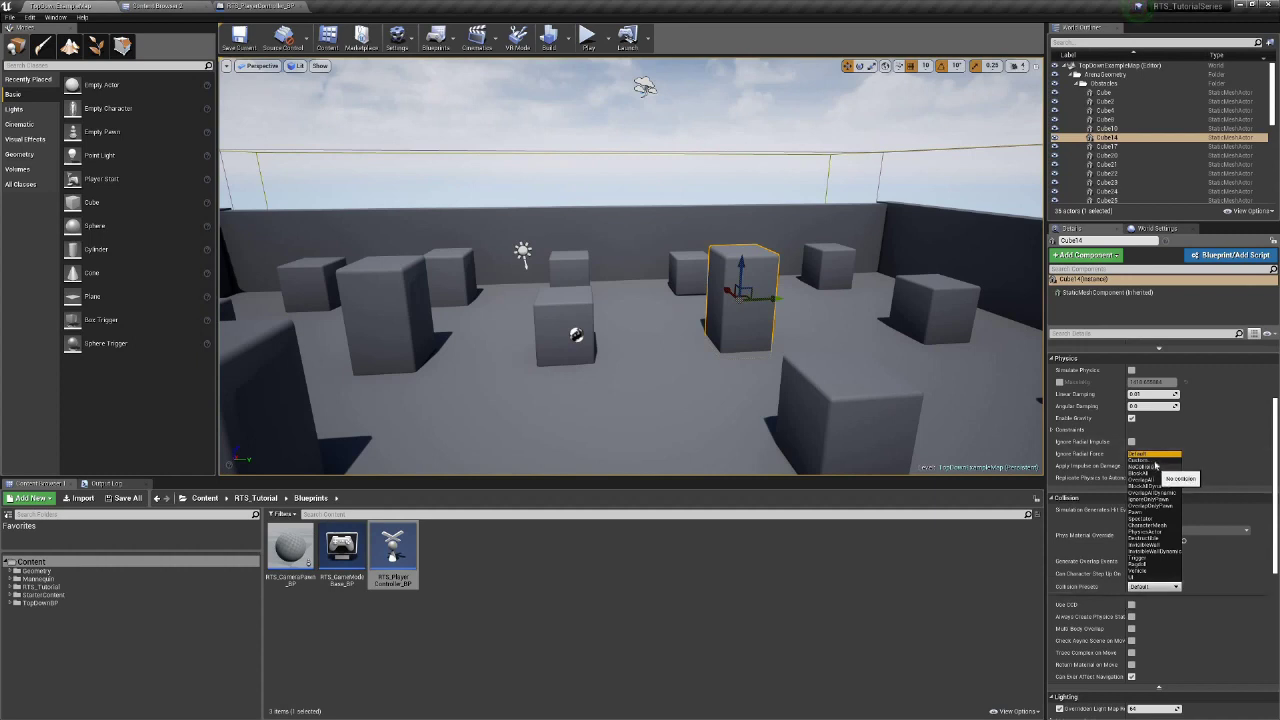
pyautogui.click(1150, 460)
pyautogui.scroll(-2, 1187, 617)
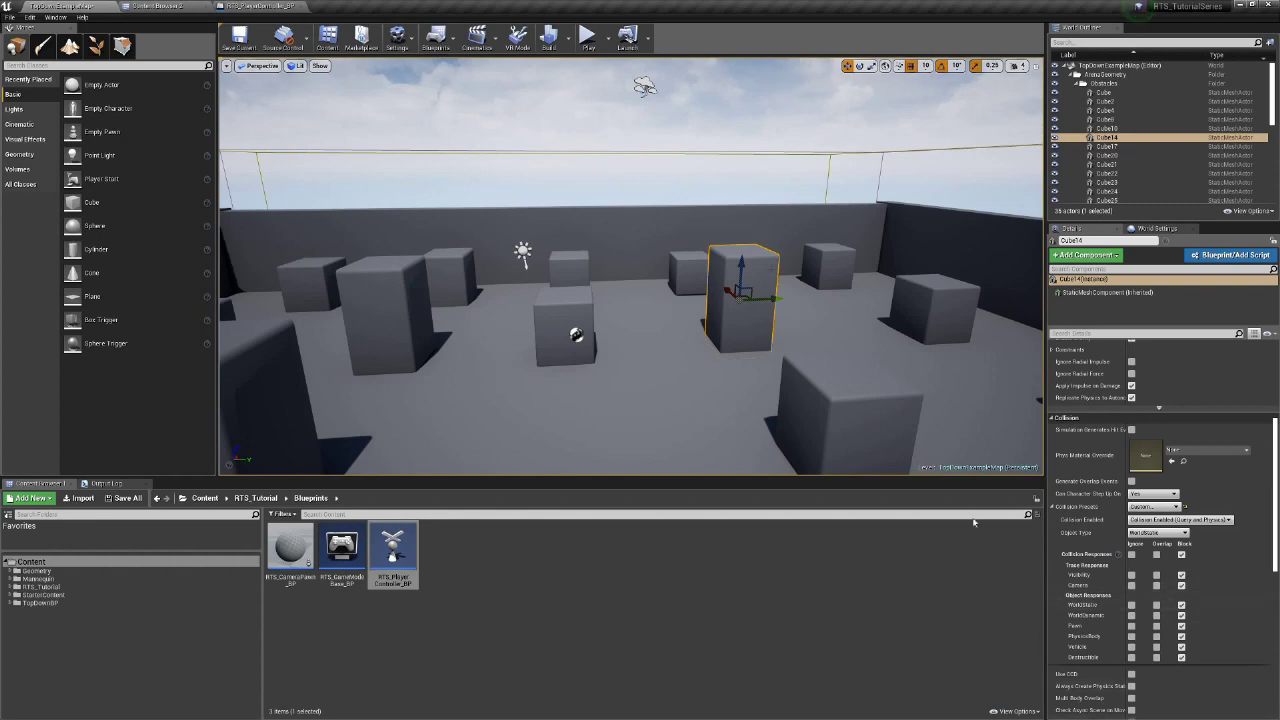
# - Reset the selected cube's Collision Presets to default and collapse the collision response details
pyautogui.moveTo(640, 290); pyautogui.dragTo(610, 370, button='right')
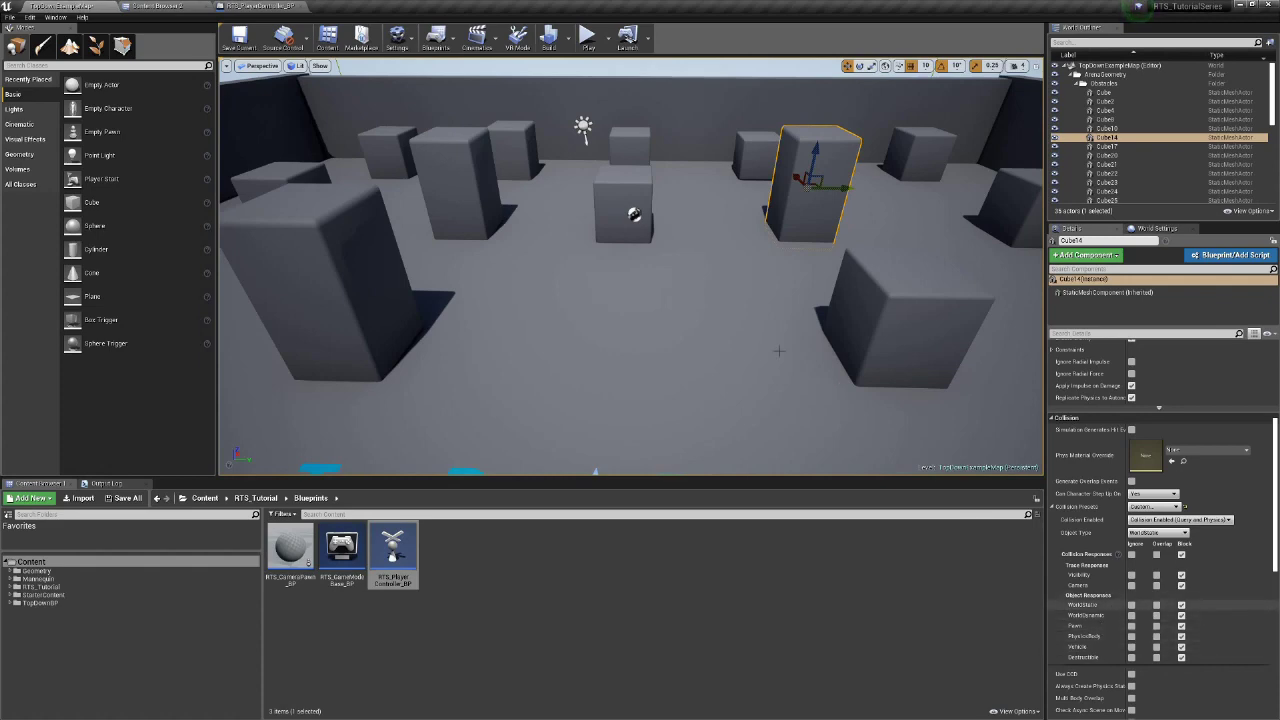
pyautogui.moveTo(630, 290)
pyautogui.mouseDown(button='right')
pyautogui.moveTo(510, 245)
pyautogui.moveTo(520, 330)
pyautogui.moveTo(630, 265)
pyautogui.mouseUp(button='right')
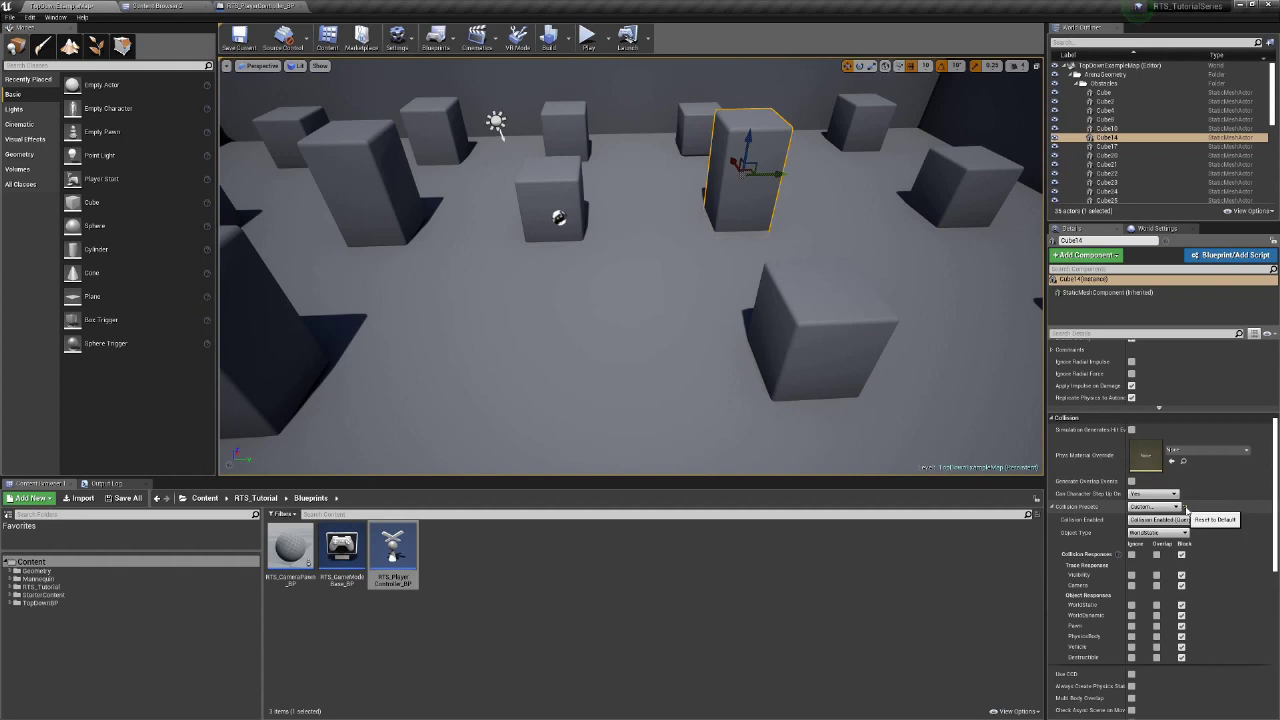
pyautogui.click(1187, 510)
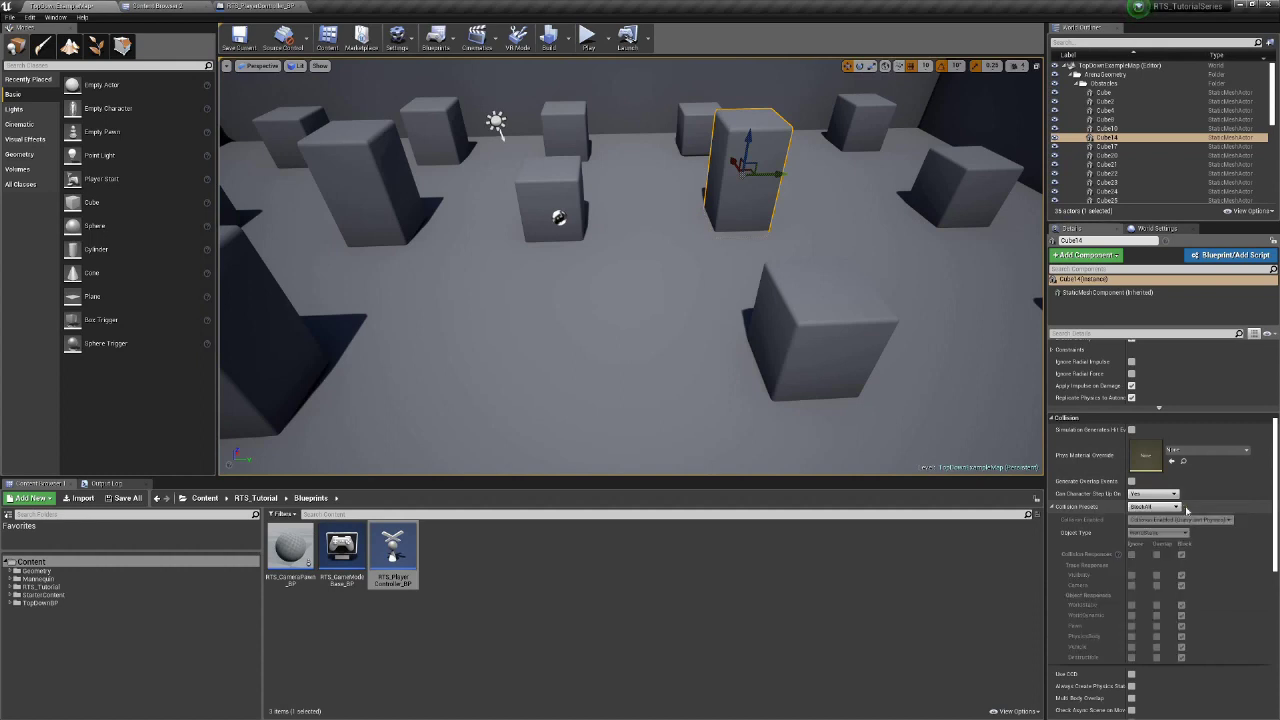
pyautogui.click(1053, 507)
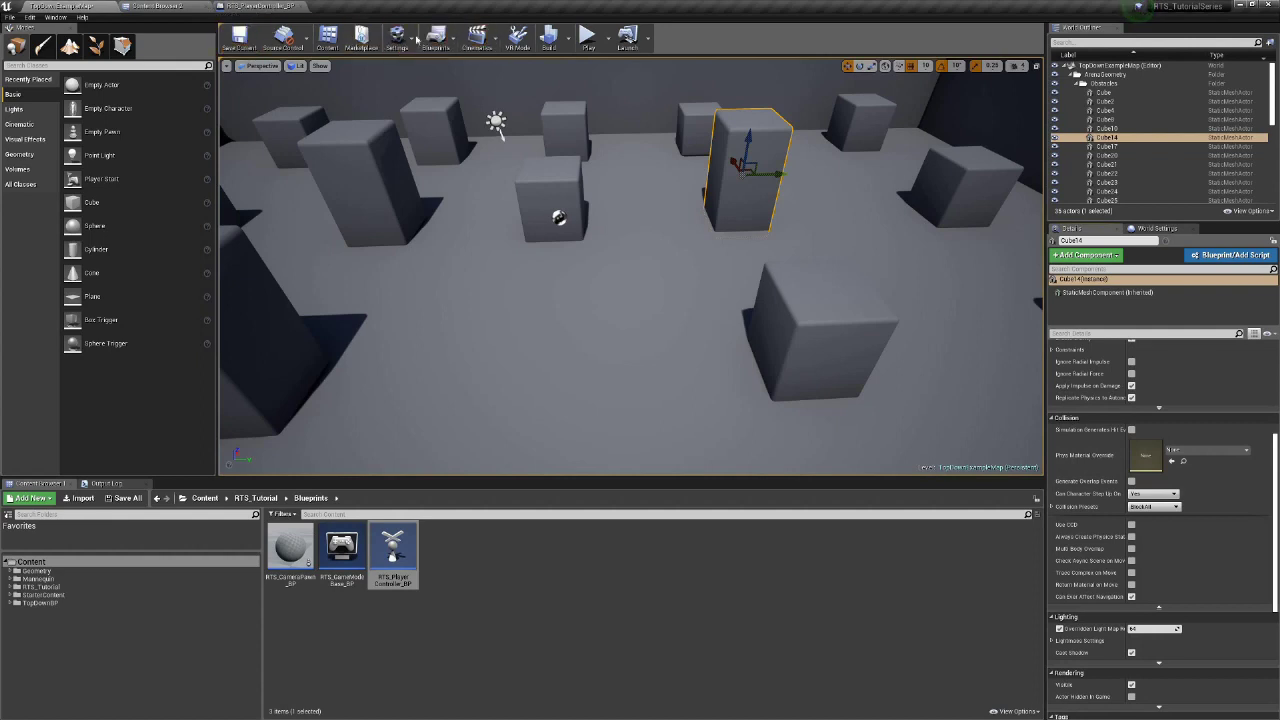
# - Open the Engine Collision page of the Project Settings and examine the list of collision presets
pyautogui.click(397, 38)
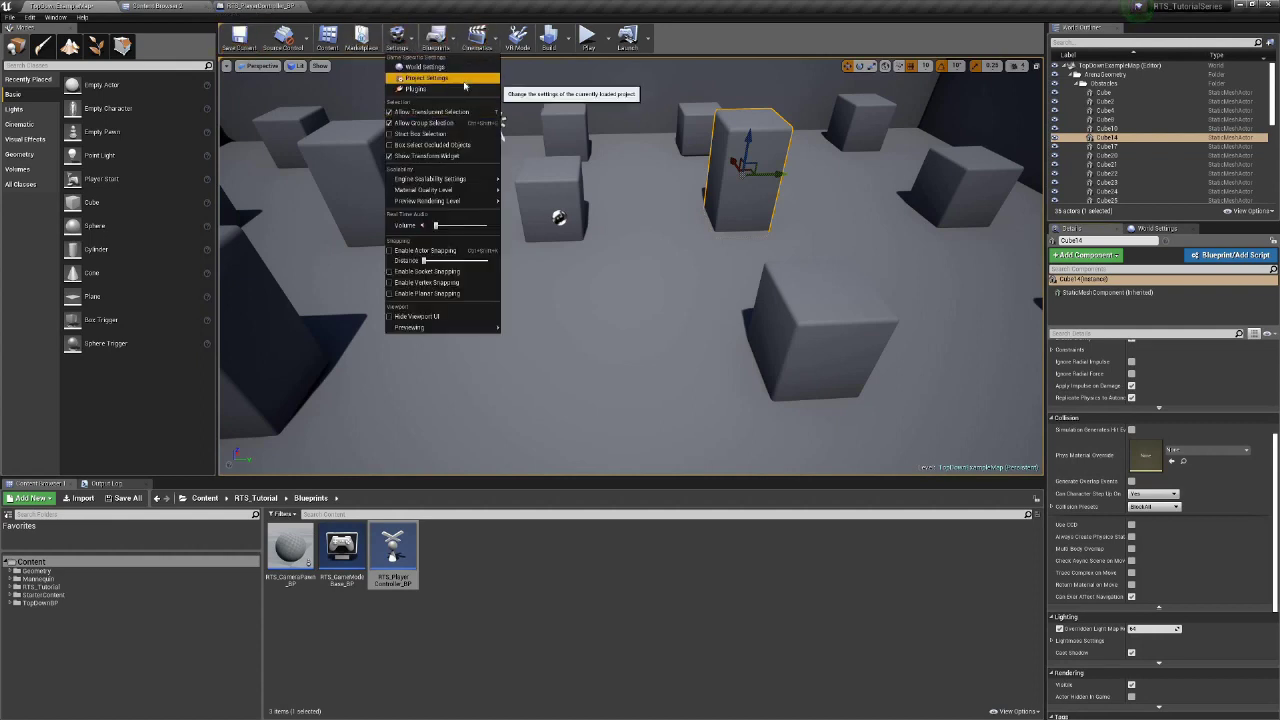
pyautogui.click(464, 86)
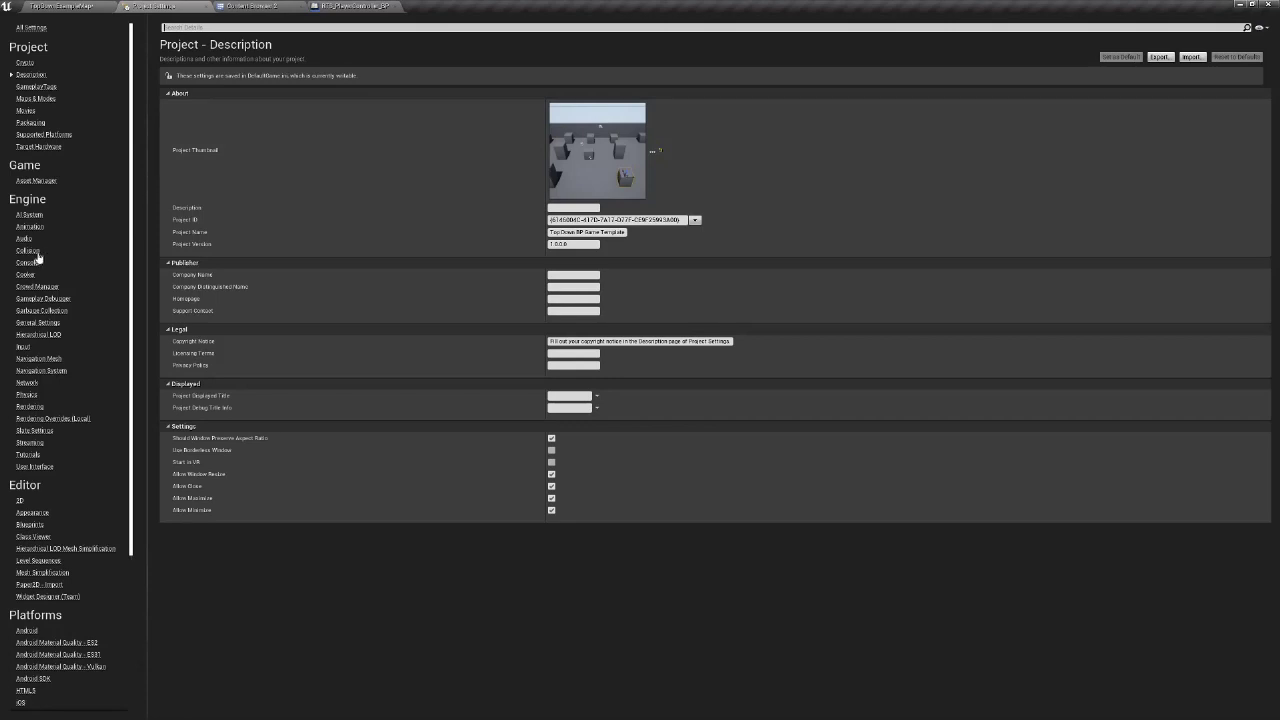
pyautogui.click(28, 251)
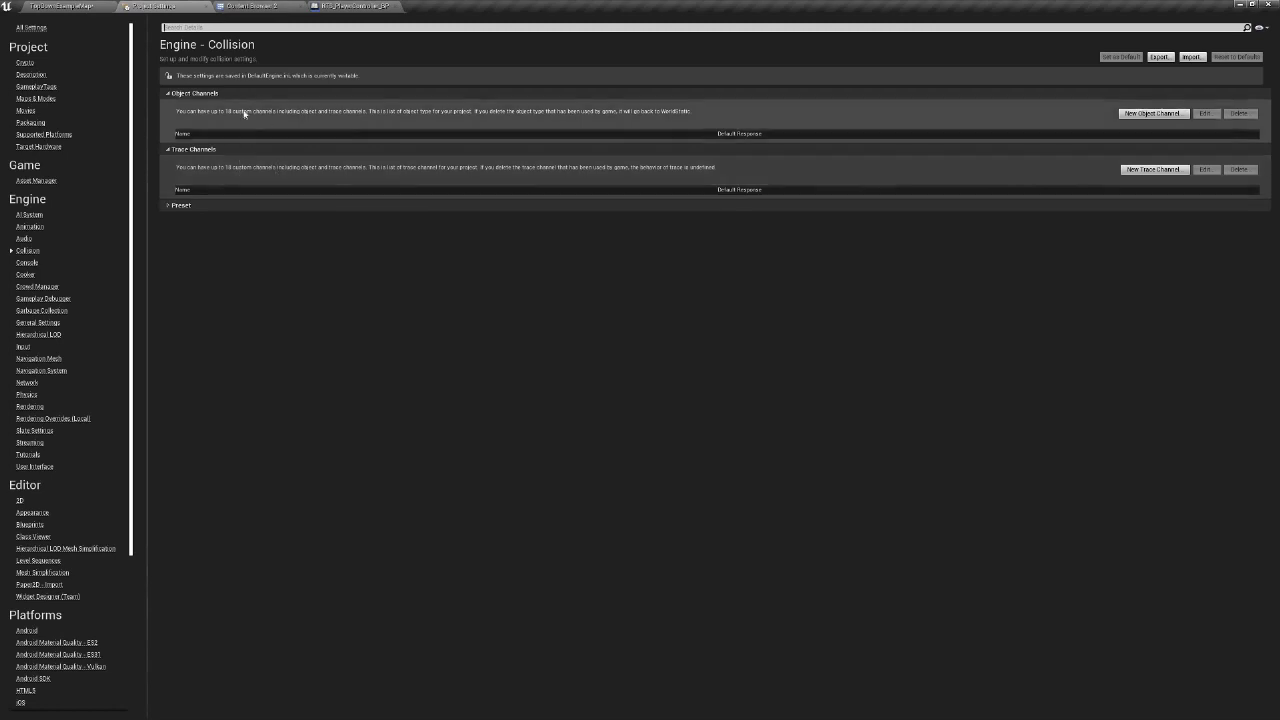
pyautogui.click(185, 205)
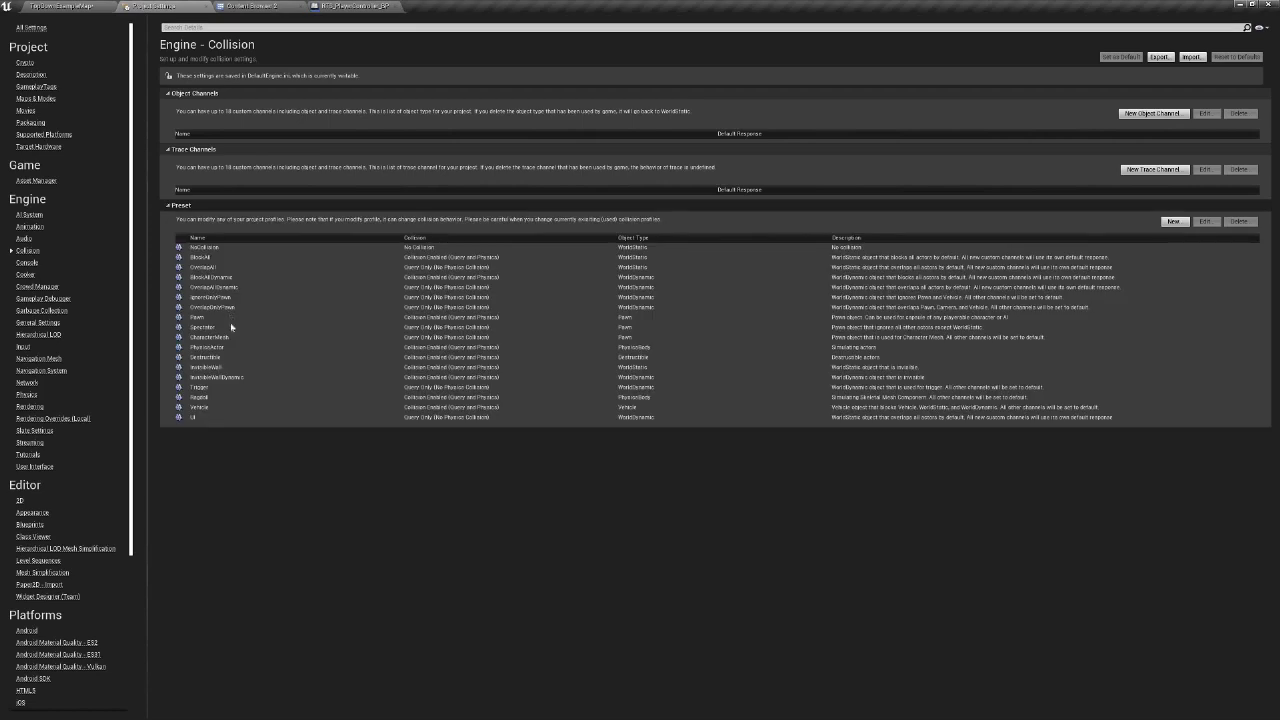
pyautogui.click(216, 203)
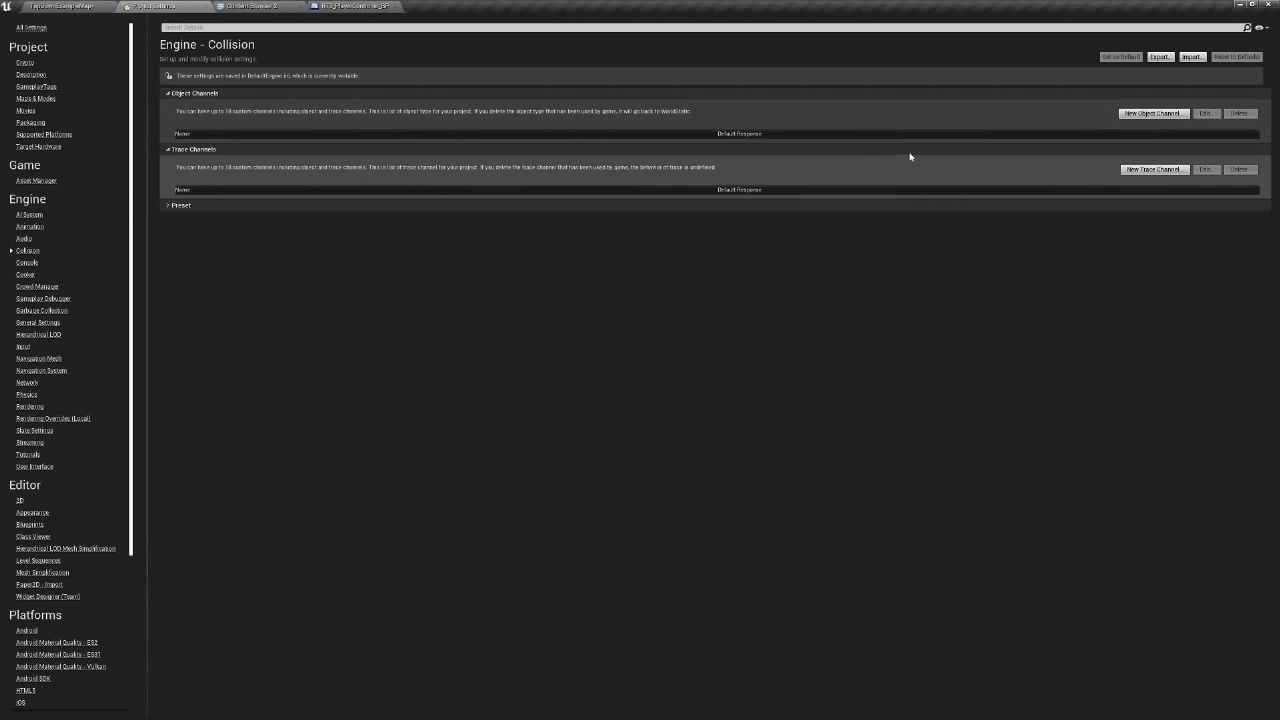
# - Create an object channel named MapBoundaries with default response Block, and close the Project Settings
pyautogui.click(1135, 118)
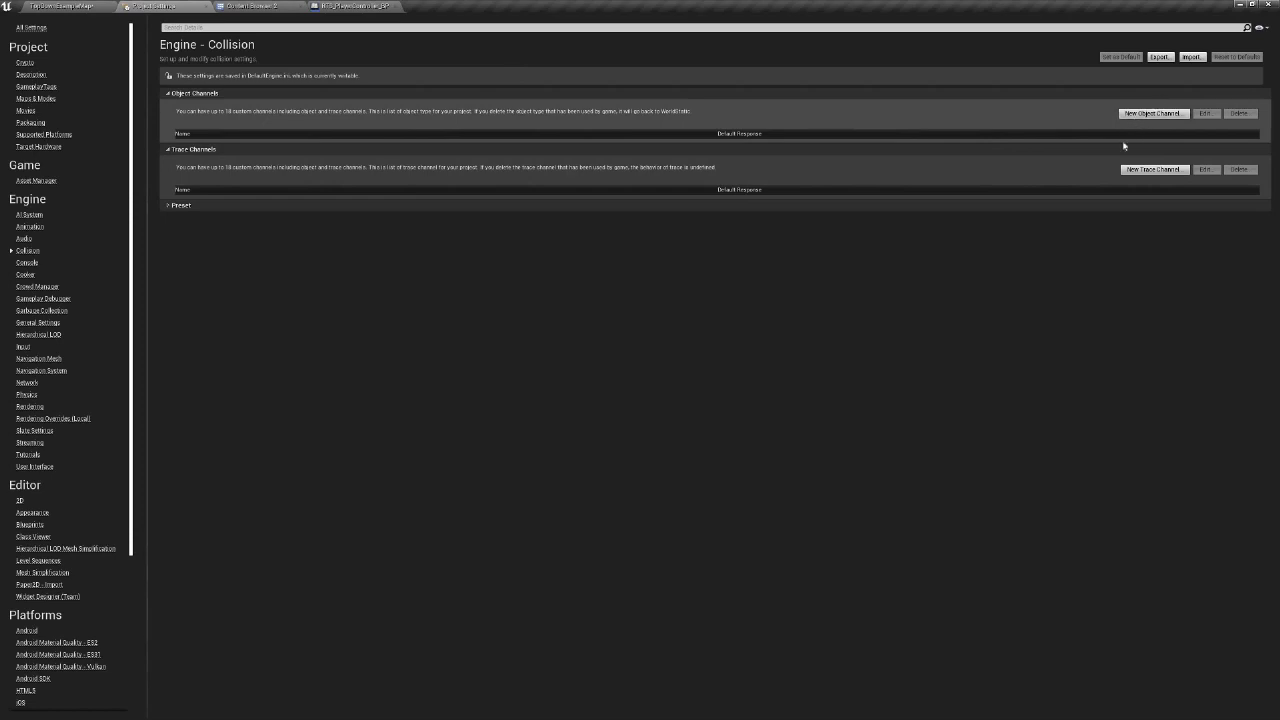
pyautogui.click(1150, 114)
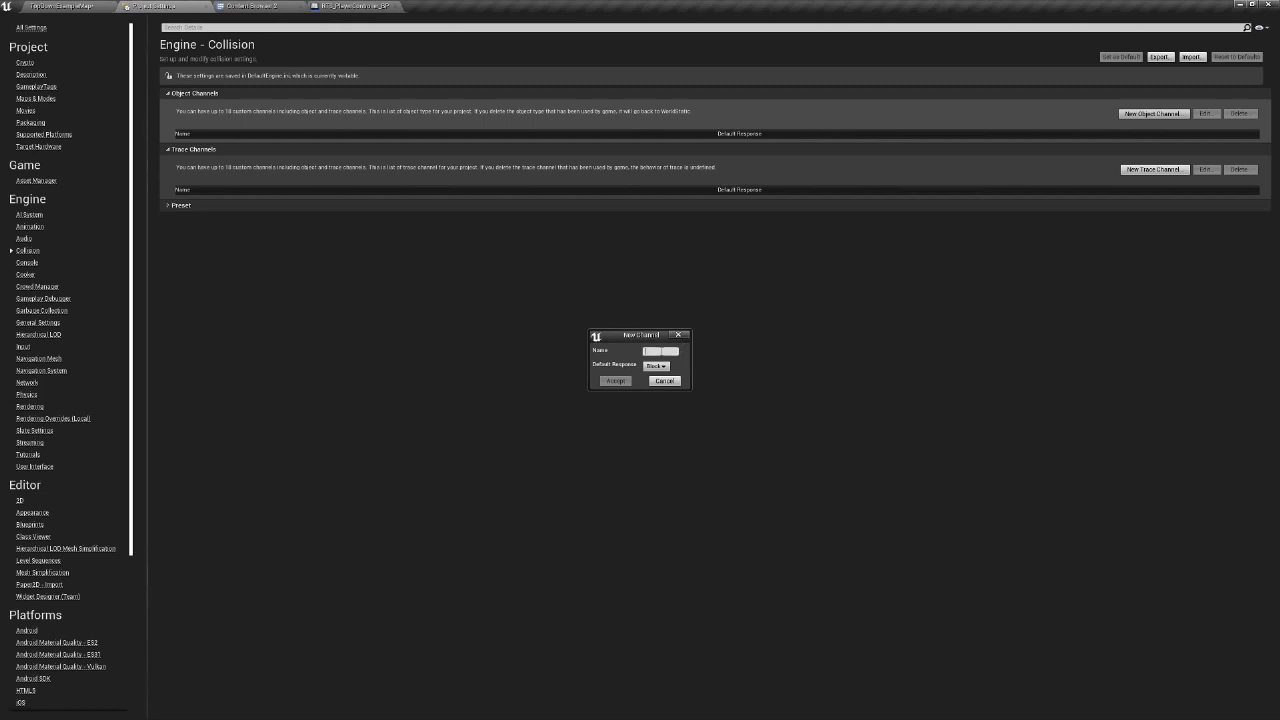
pyautogui.write('mAP')
pyautogui.press('BackSpace')
pyautogui.press('BackSpace')
pyautogui.write('Map')
pyautogui.press('BackSpace')
pyautogui.write('blndaries')
pyautogui.click(615, 381)
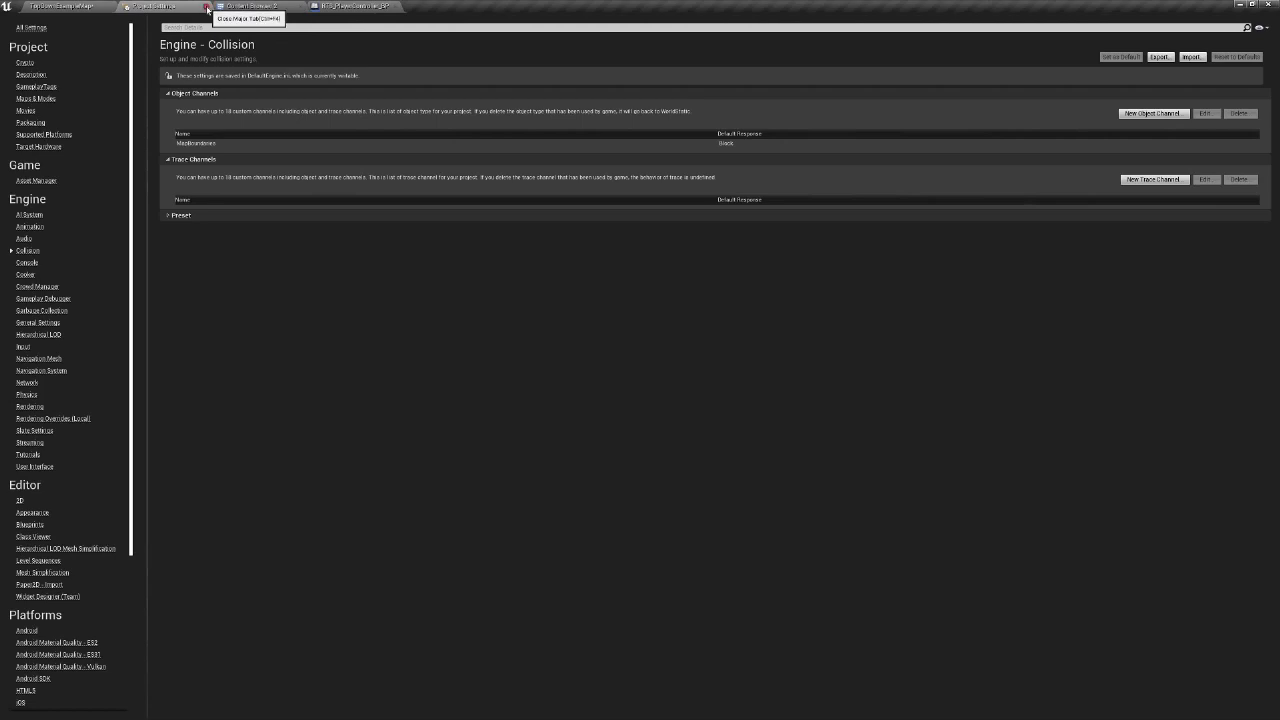
pyautogui.click(206, 6)
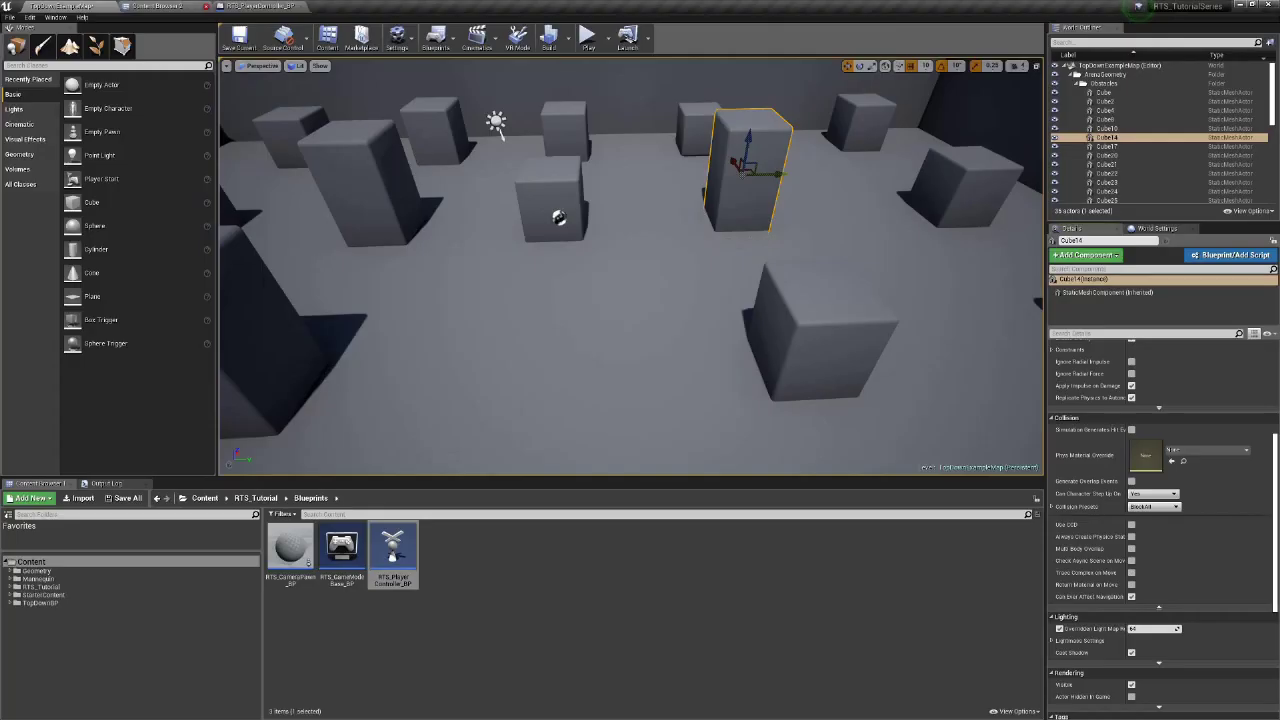
# - Try placing a Blocking Volume beside the arena wall and undo the placement
pyautogui.moveTo(280, 129)
pyautogui.mouseDown(button='right')
pyautogui.moveTo(280, 80)
pyautogui.moveTo(300, 150)
pyautogui.moveTo(280, 129)
pyautogui.mouseUp(button='right')
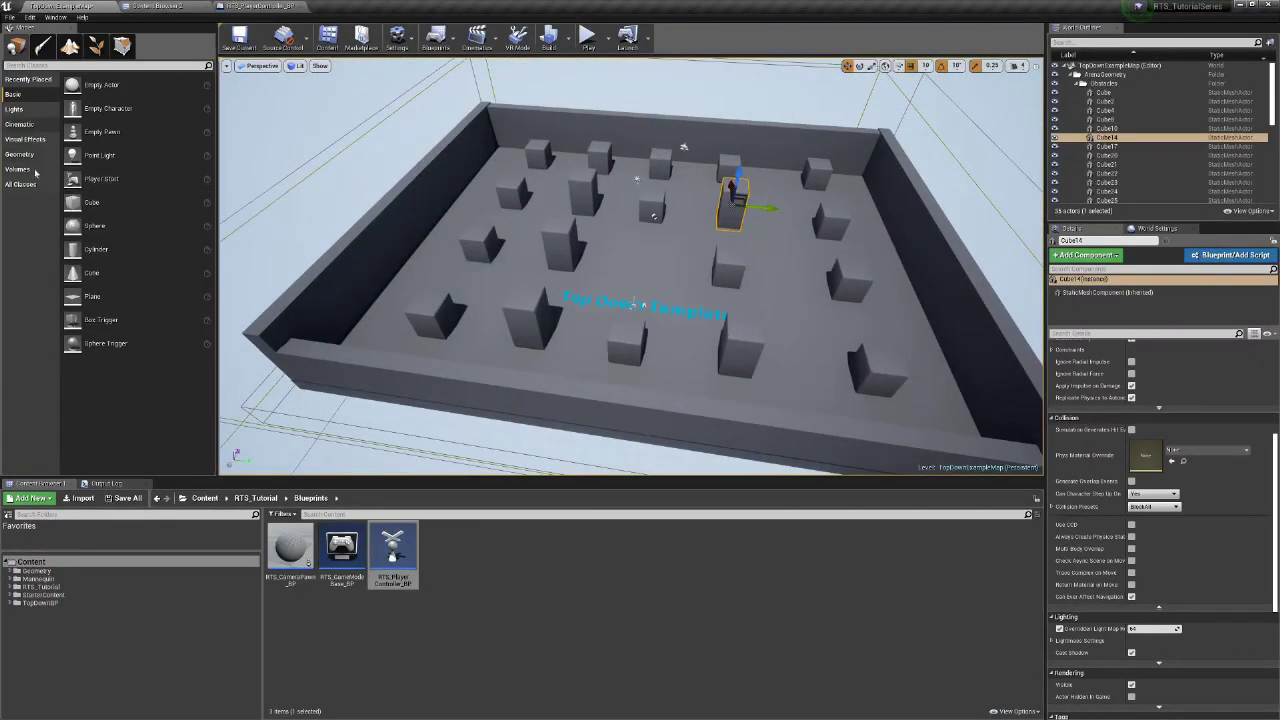
pyautogui.click(20, 169)
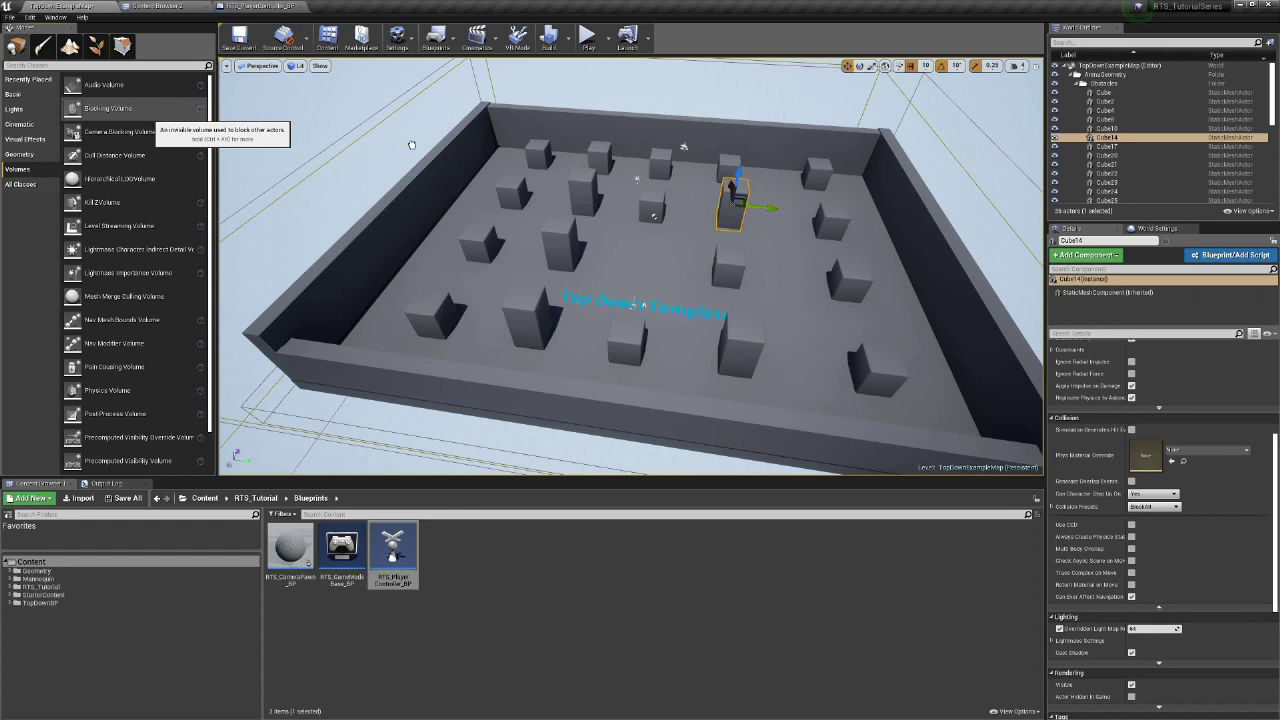
pyautogui.moveTo(147, 116); pyautogui.dragTo(318, 245)
pyautogui.moveTo(716, 158); pyautogui.dragTo(716, 158, button='right')
pyautogui.hotkey('ctrl', 'z')
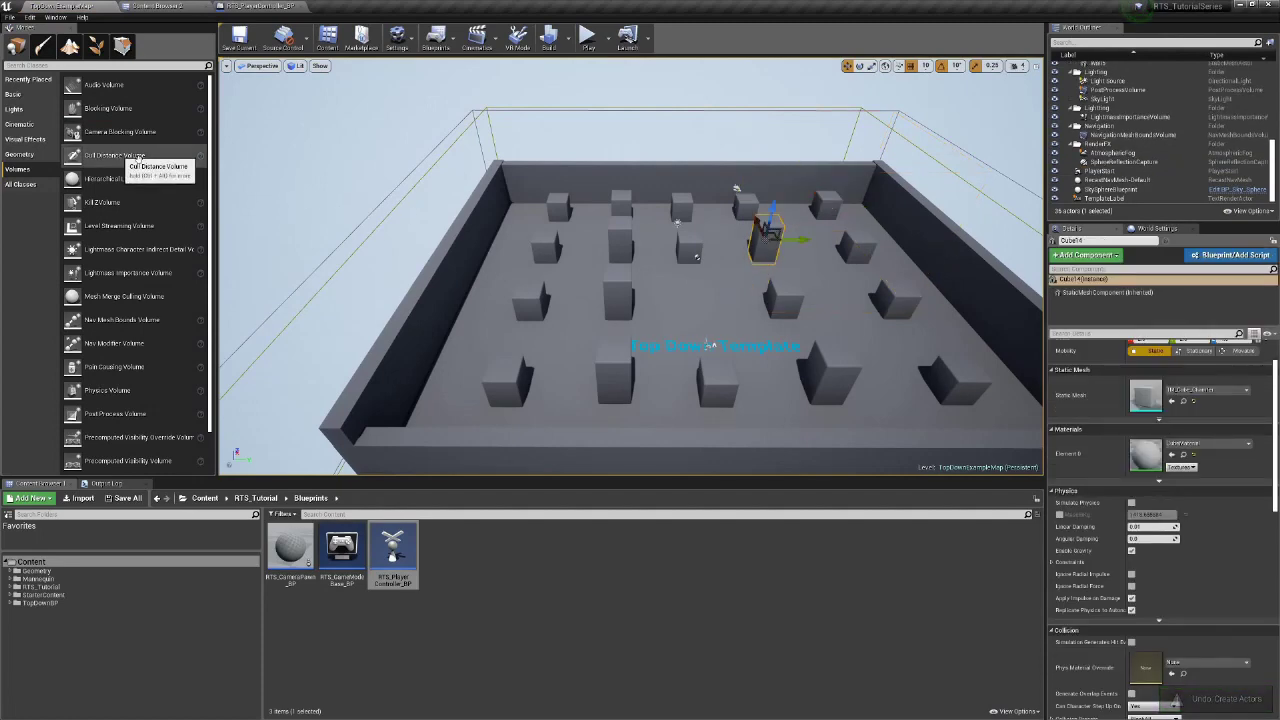
pyautogui.moveTo(420, 240); pyautogui.dragTo(330, 250, button='right')
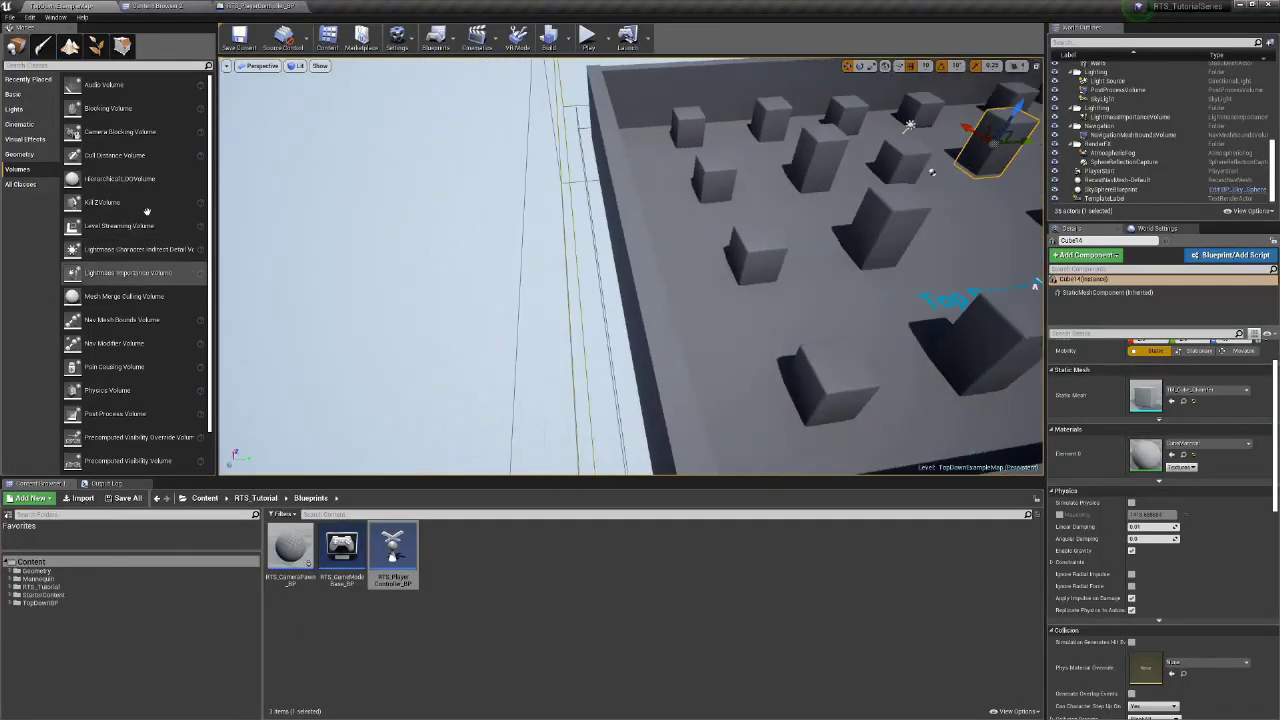
# - Place a Blocking Volume outside the arena's end wall and stretch it lengthwise along the wall
pyautogui.moveTo(137, 109); pyautogui.dragTo(655, 322)
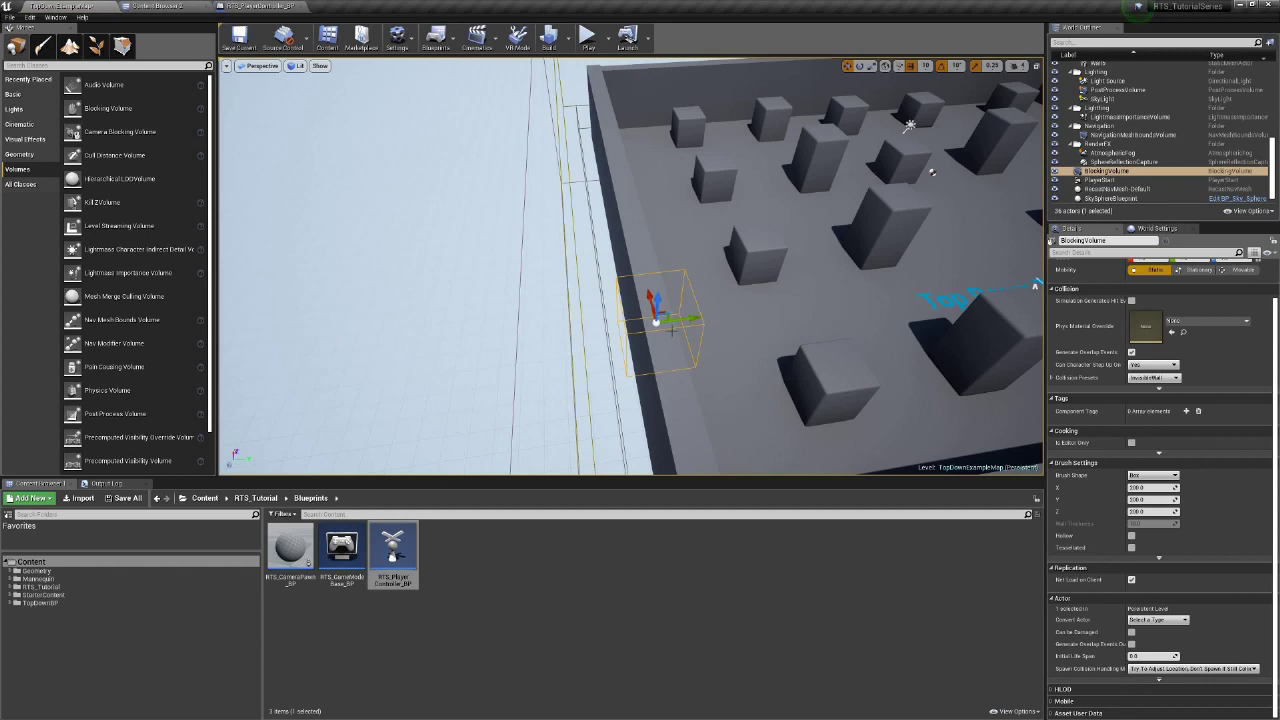
pyautogui.moveTo(675, 325); pyautogui.dragTo(629, 331)
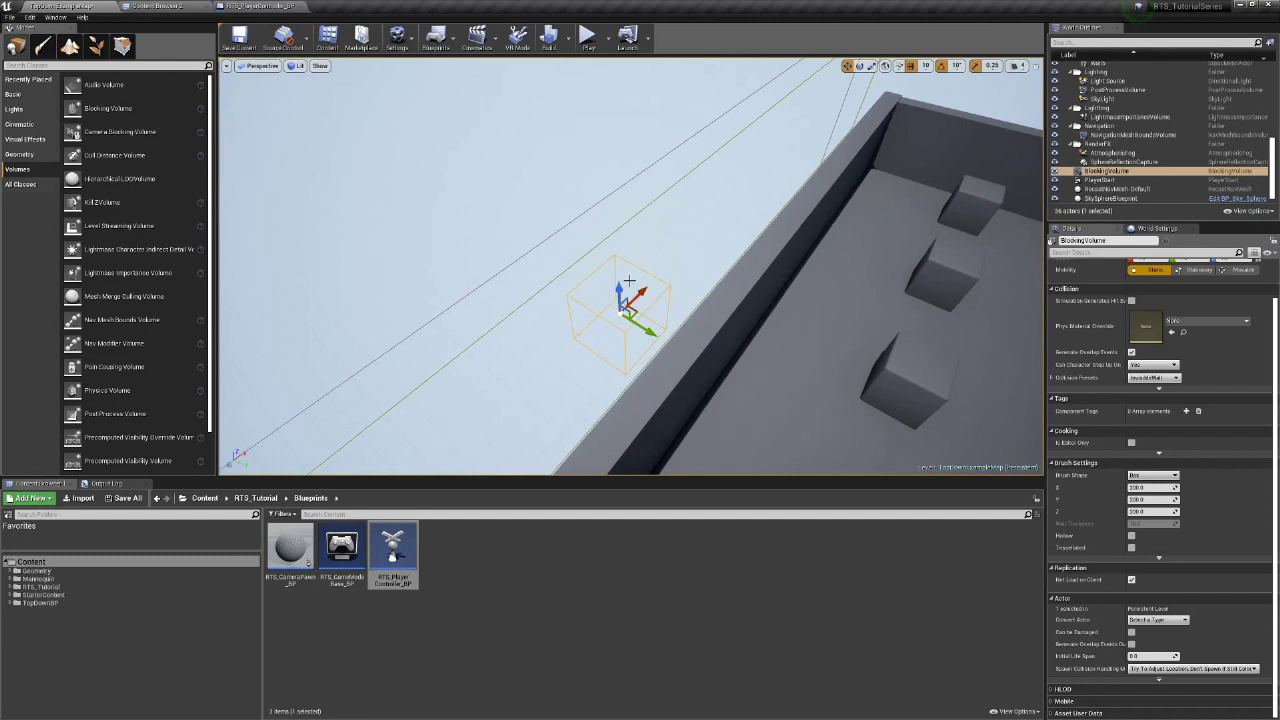
pyautogui.press('e')
pyautogui.press('r')
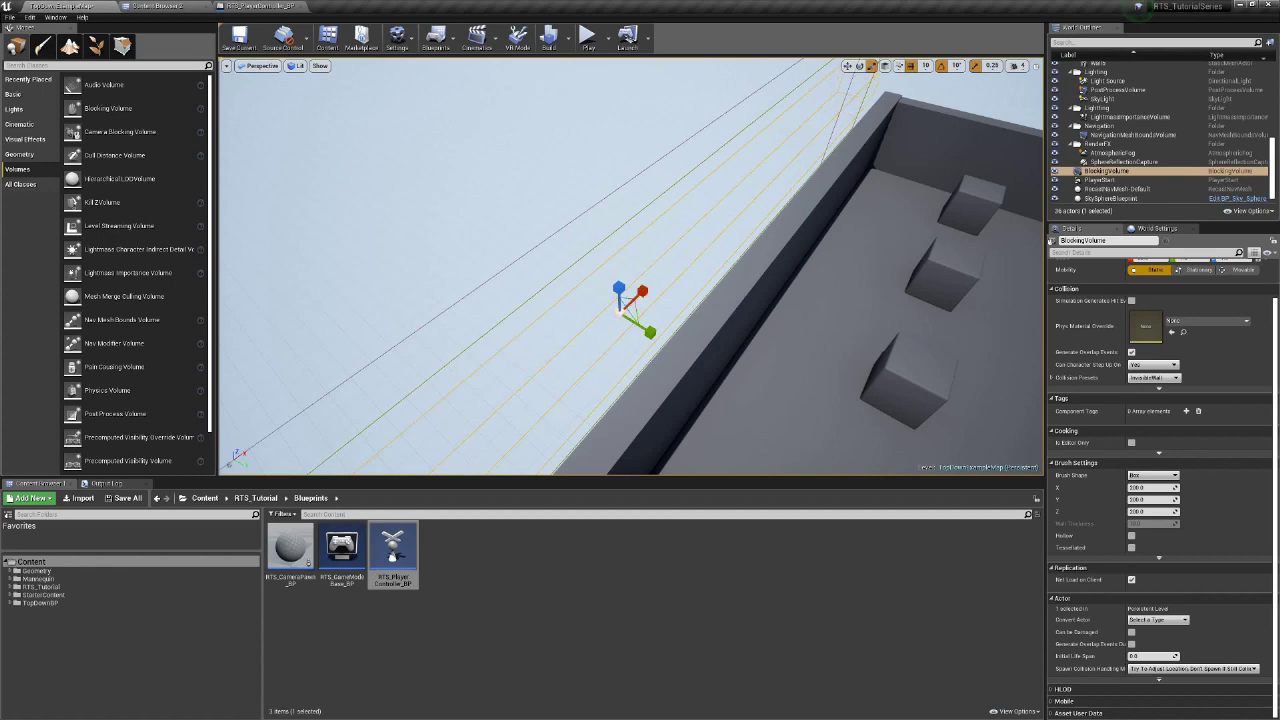
pyautogui.moveTo(640, 300); pyautogui.dragTo(455, 296, button='right')
pyautogui.moveTo(820, 206)
pyautogui.mouseDown(button='right')
pyautogui.moveTo(870, 240)
pyautogui.moveTo(820, 206)
pyautogui.mouseUp(button='right')
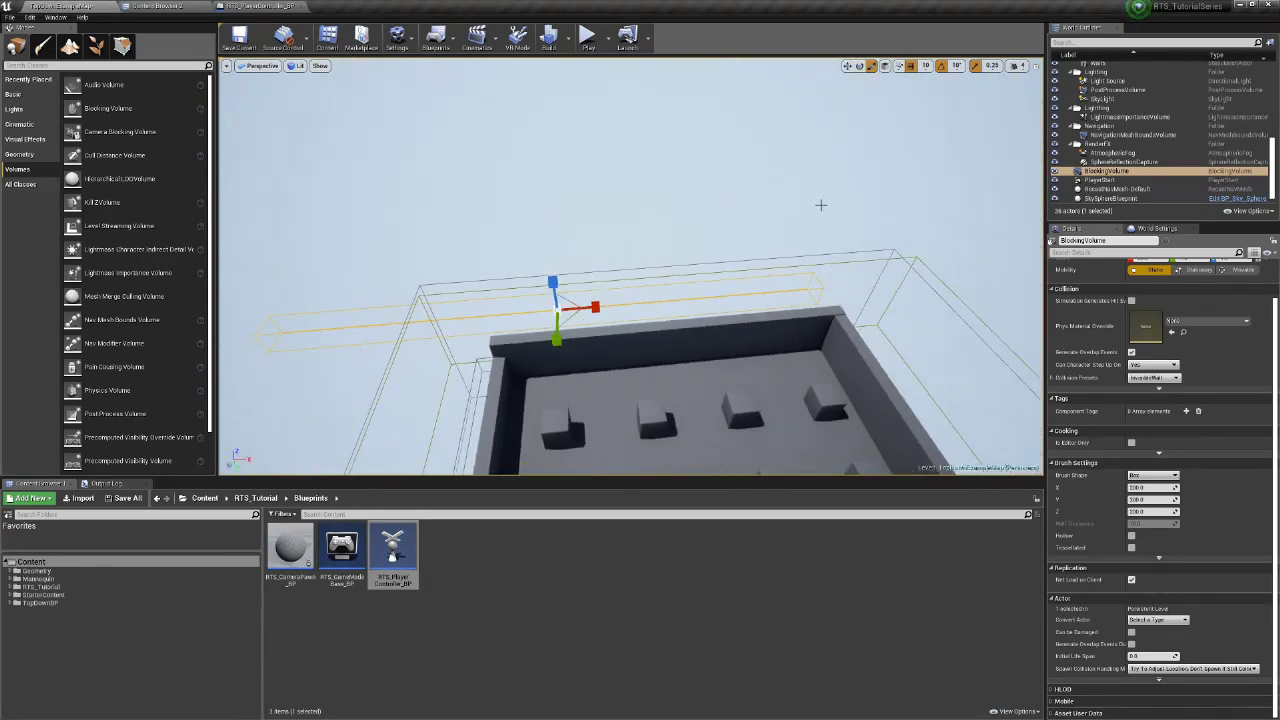
# - Center the Blocking Volume across the arena's end wall in the top orthographic view
pyautogui.click(264, 66)
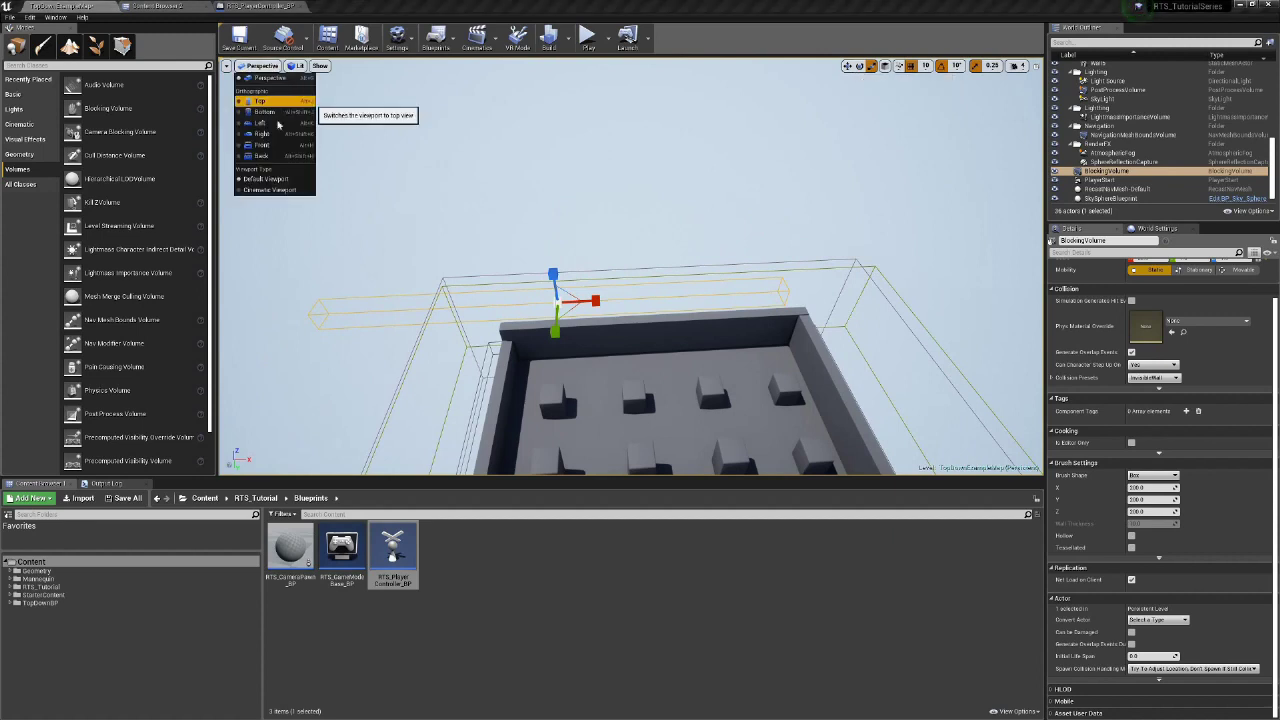
pyautogui.hotkey('alt', 'k')
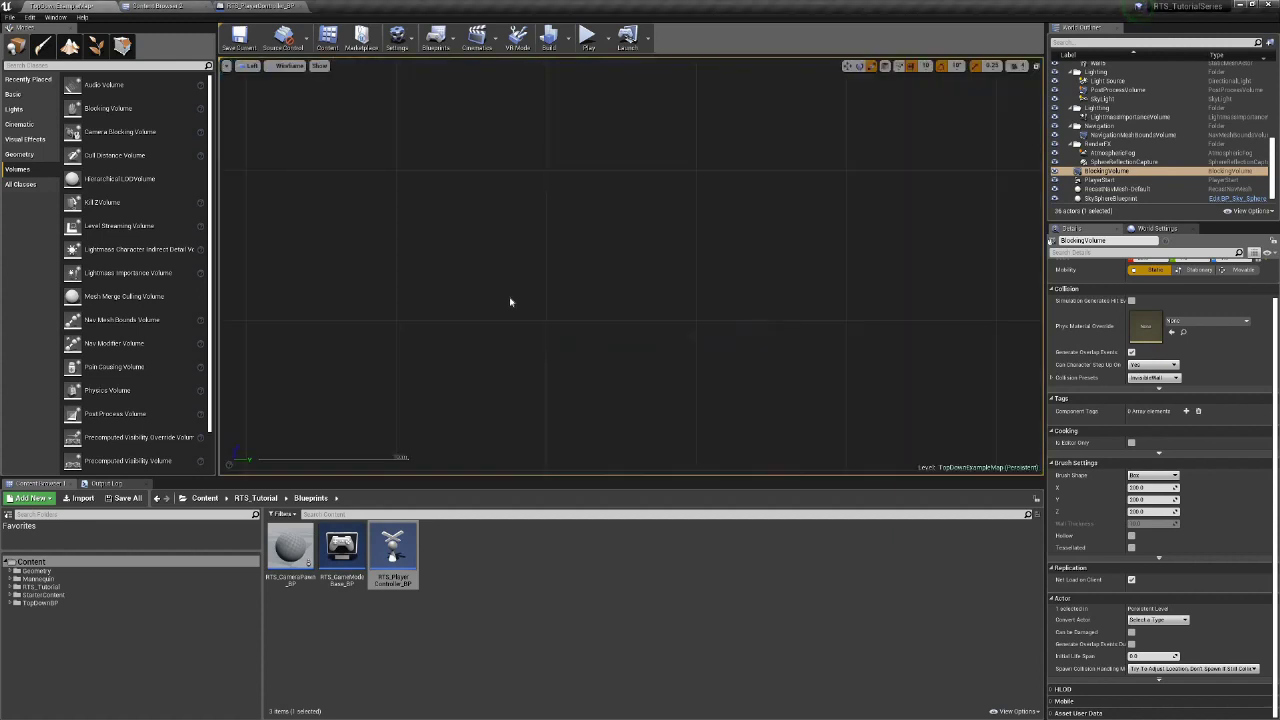
pyautogui.scroll(-10, 555, 335)
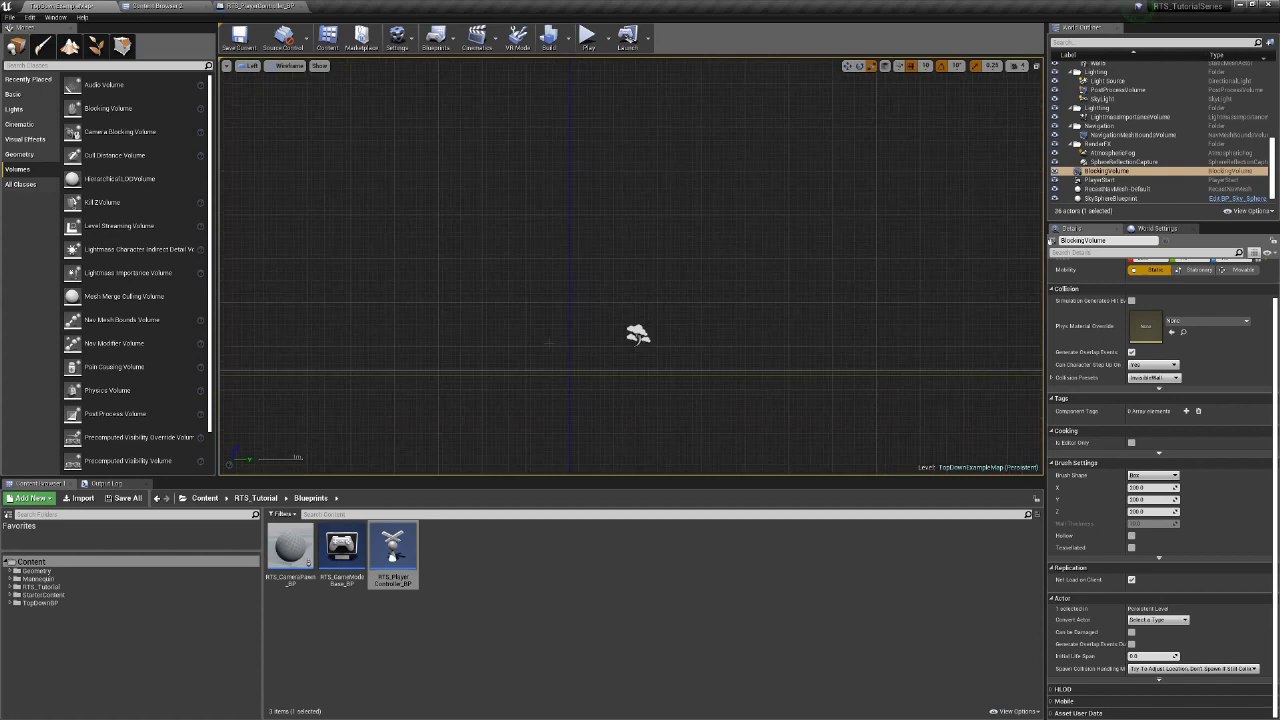
pyautogui.scroll(-3, 570, 335)
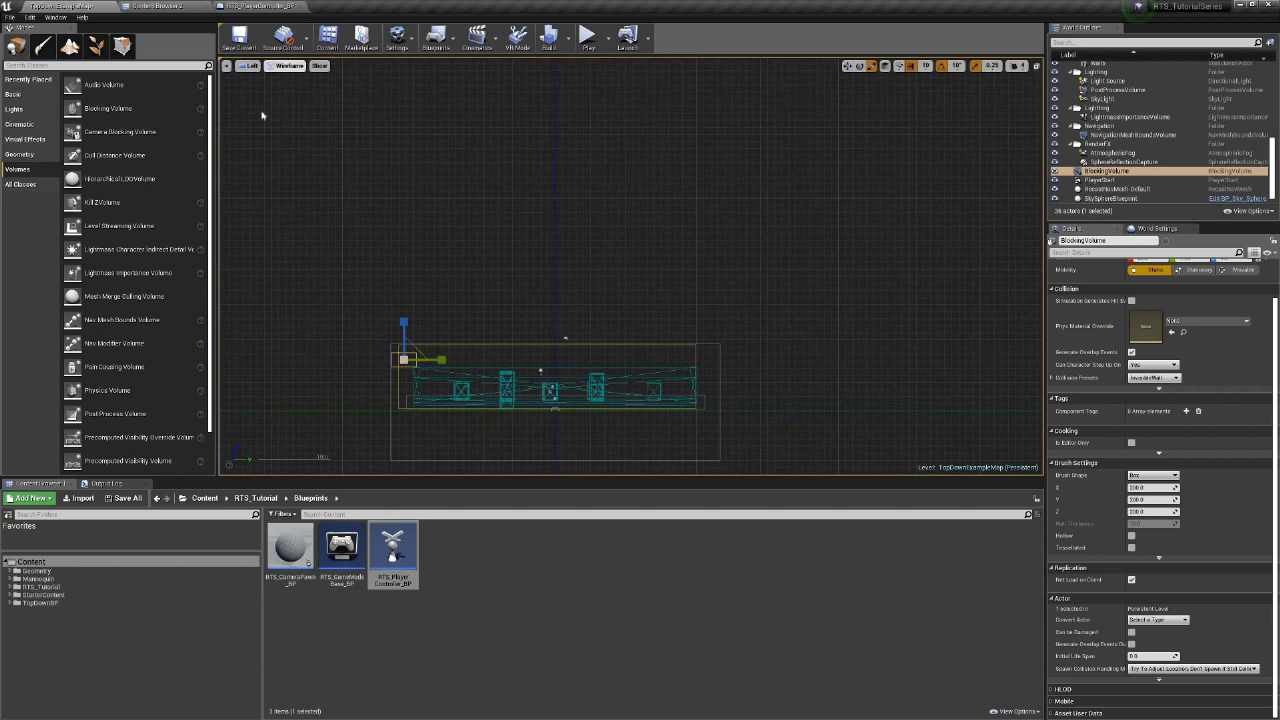
pyautogui.click(248, 65)
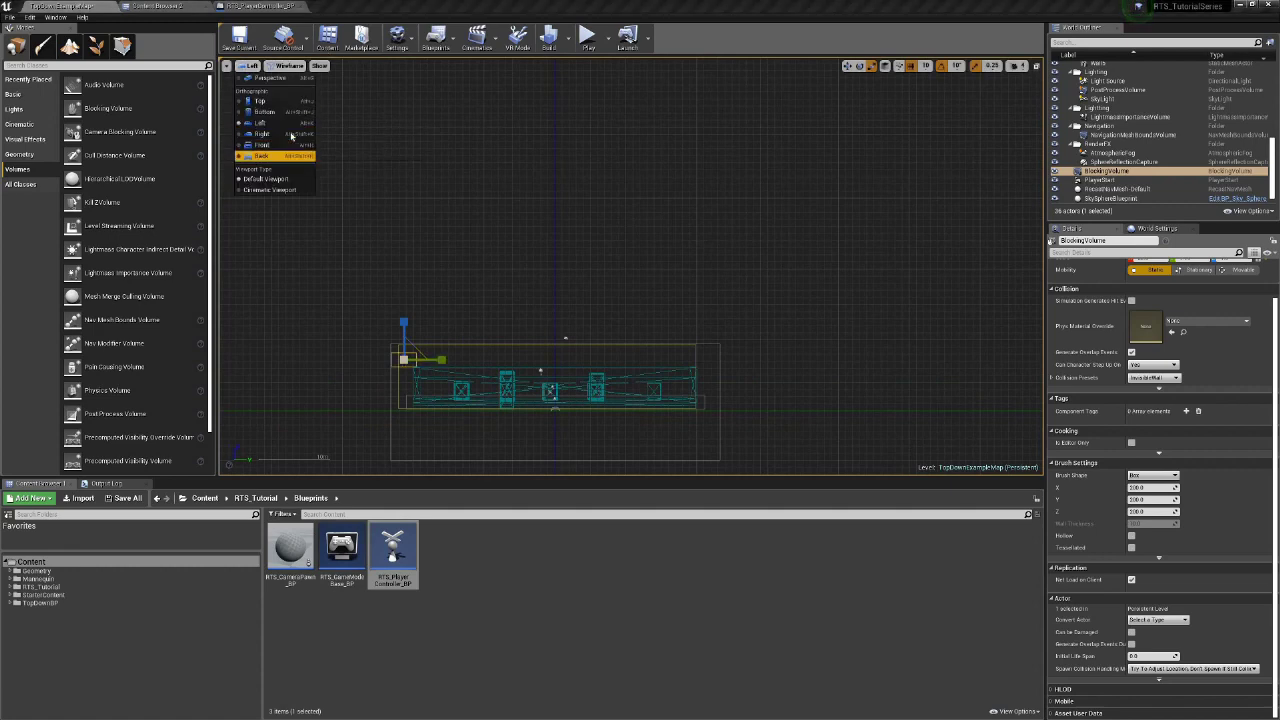
pyautogui.click(262, 101)
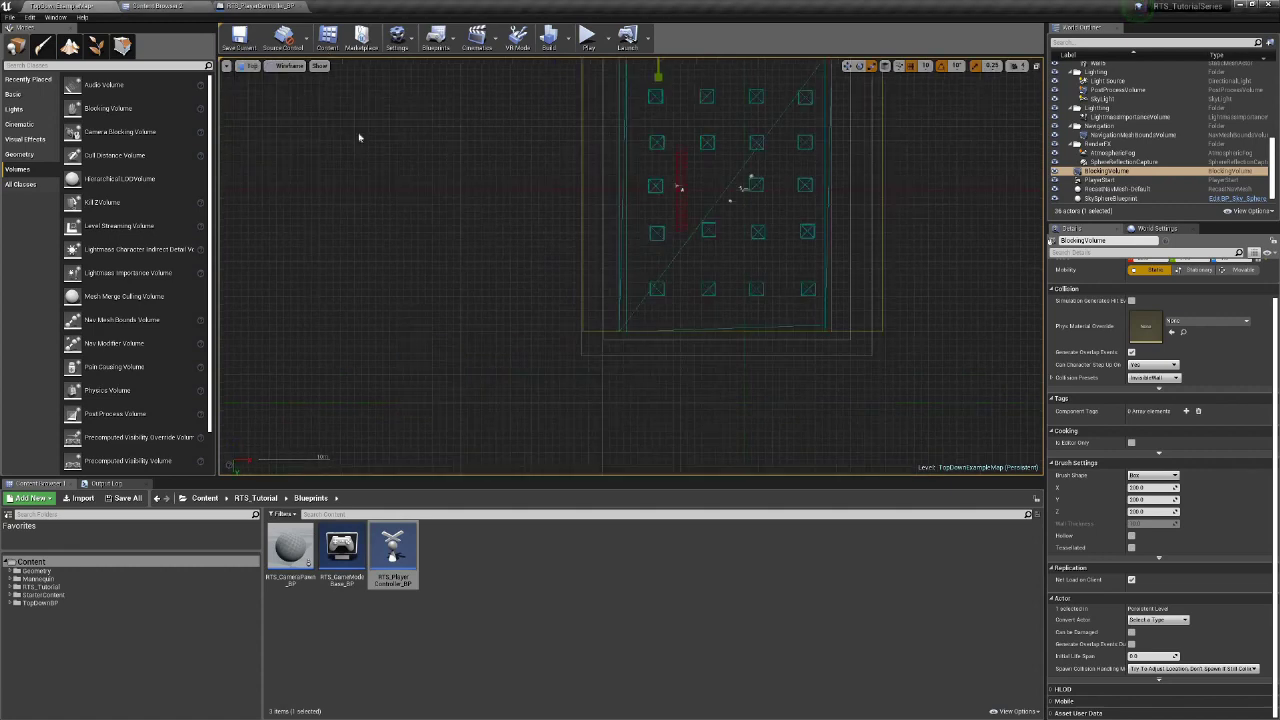
pyautogui.moveTo(491, 244); pyautogui.dragTo(491, 311, button='right')
pyautogui.moveTo(657, 206); pyautogui.dragTo(641, 303, button='right')
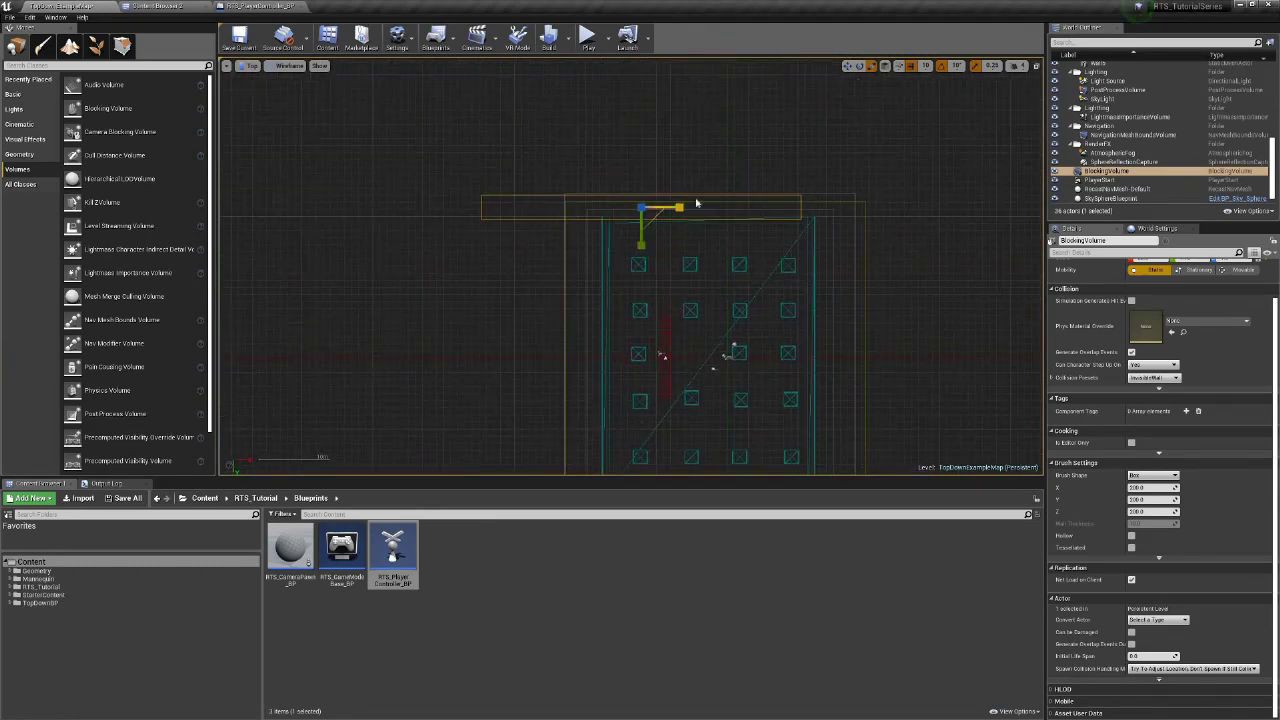
pyautogui.moveTo(697, 205)
pyautogui.mouseDown()
pyautogui.moveTo(755, 210)
pyautogui.moveTo(706, 233)
pyautogui.moveTo(702, 222)
pyautogui.mouseUp()
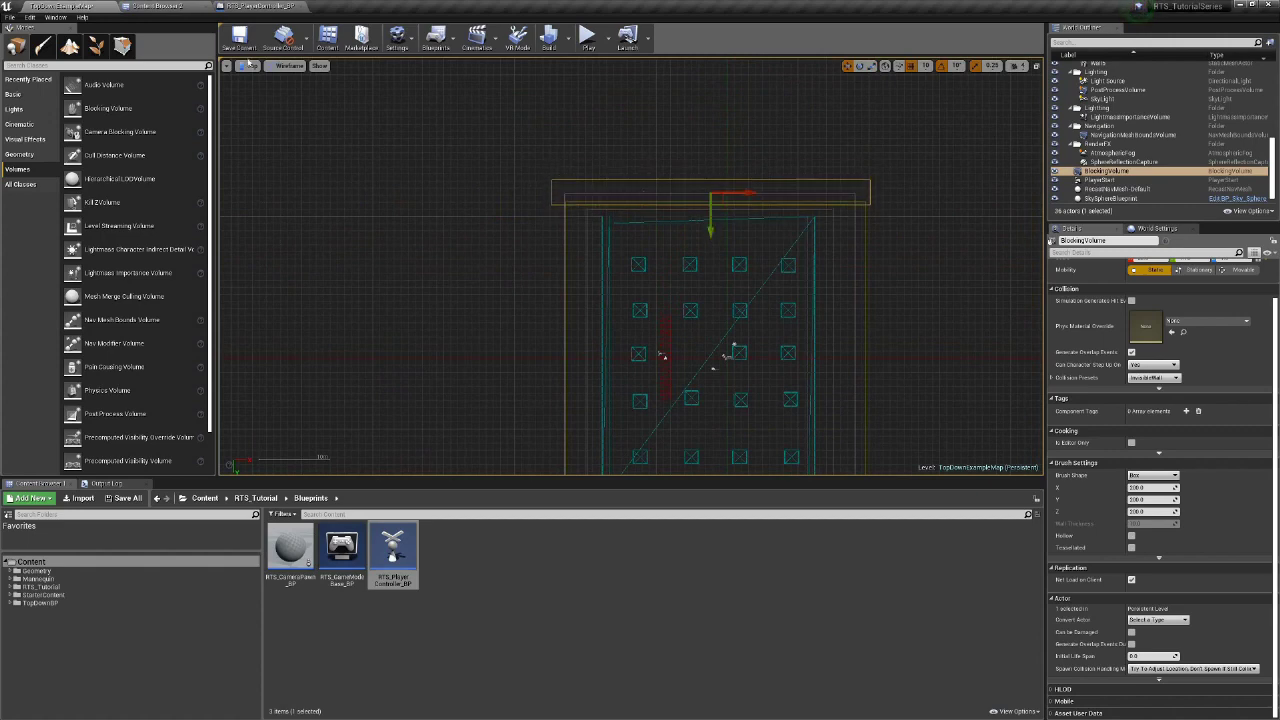
# - Switch the top view to Lit shading and move the Blocking Volume closer to the arena's end wall
pyautogui.click(289, 65)
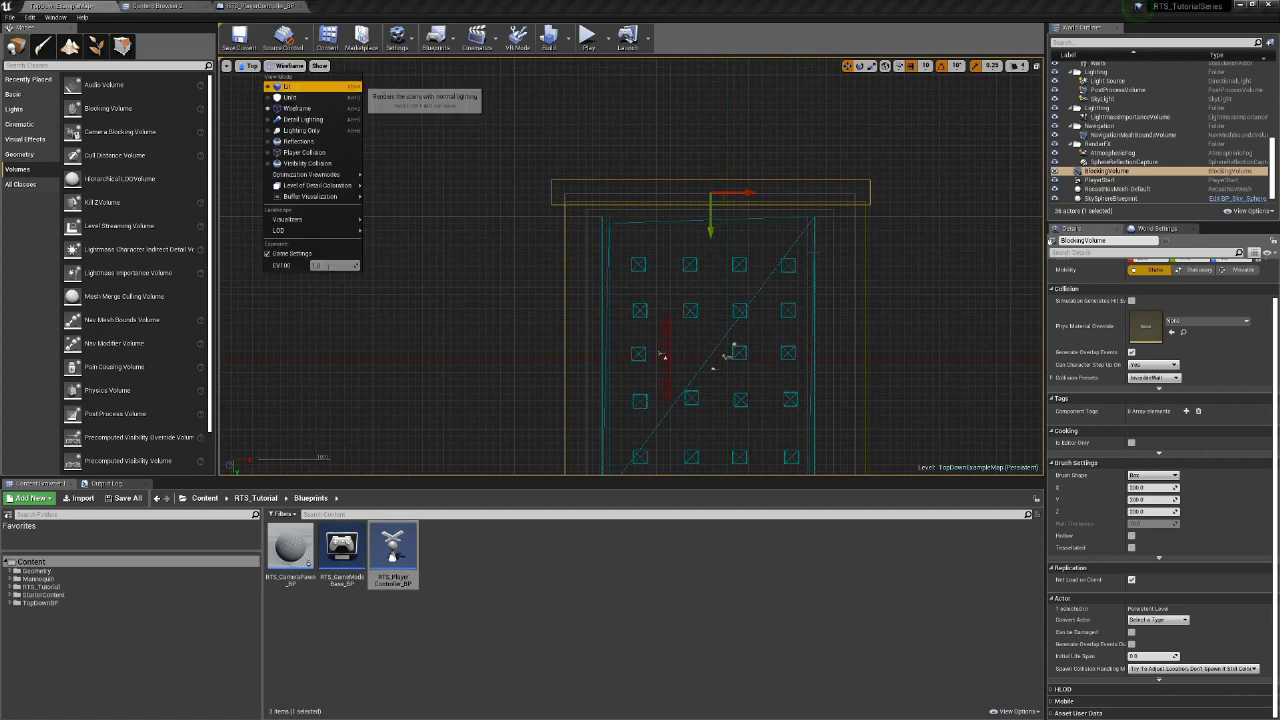
pyautogui.click(287, 86)
pyautogui.scroll(4, 401, 138)
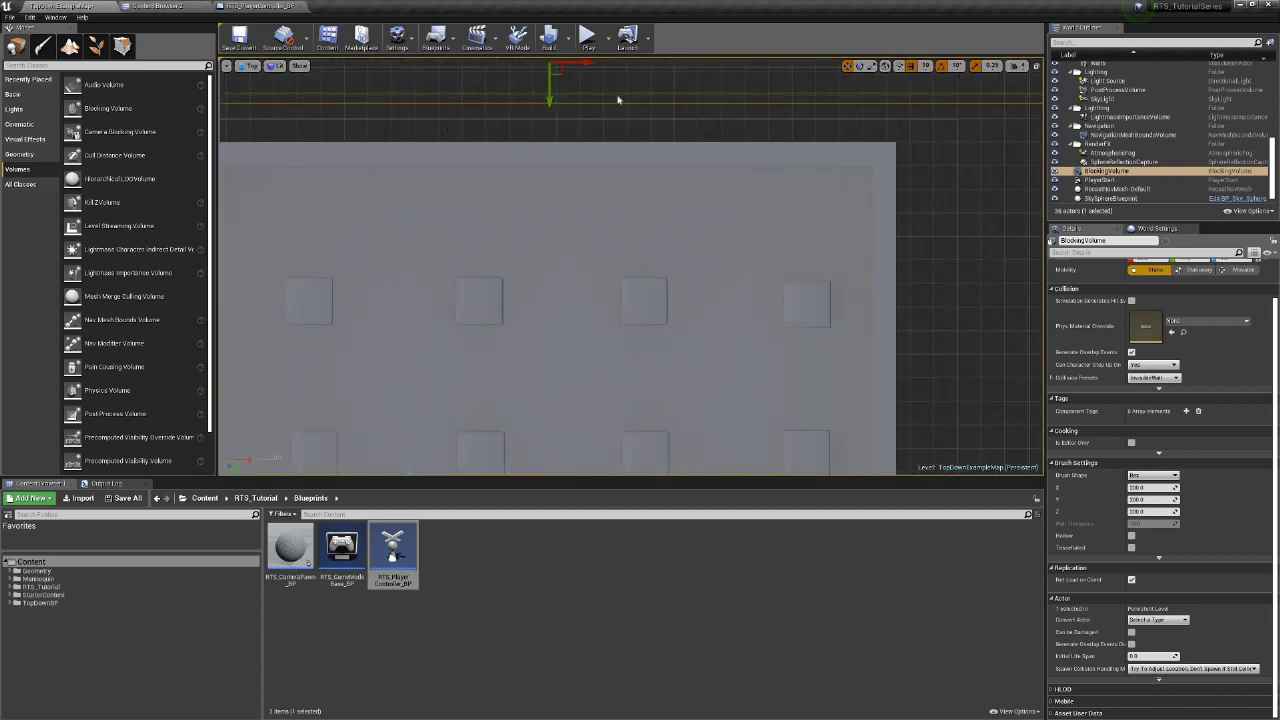
pyautogui.moveTo(549, 103); pyautogui.dragTo(541, 126)
pyautogui.scroll(-4, 541, 133)
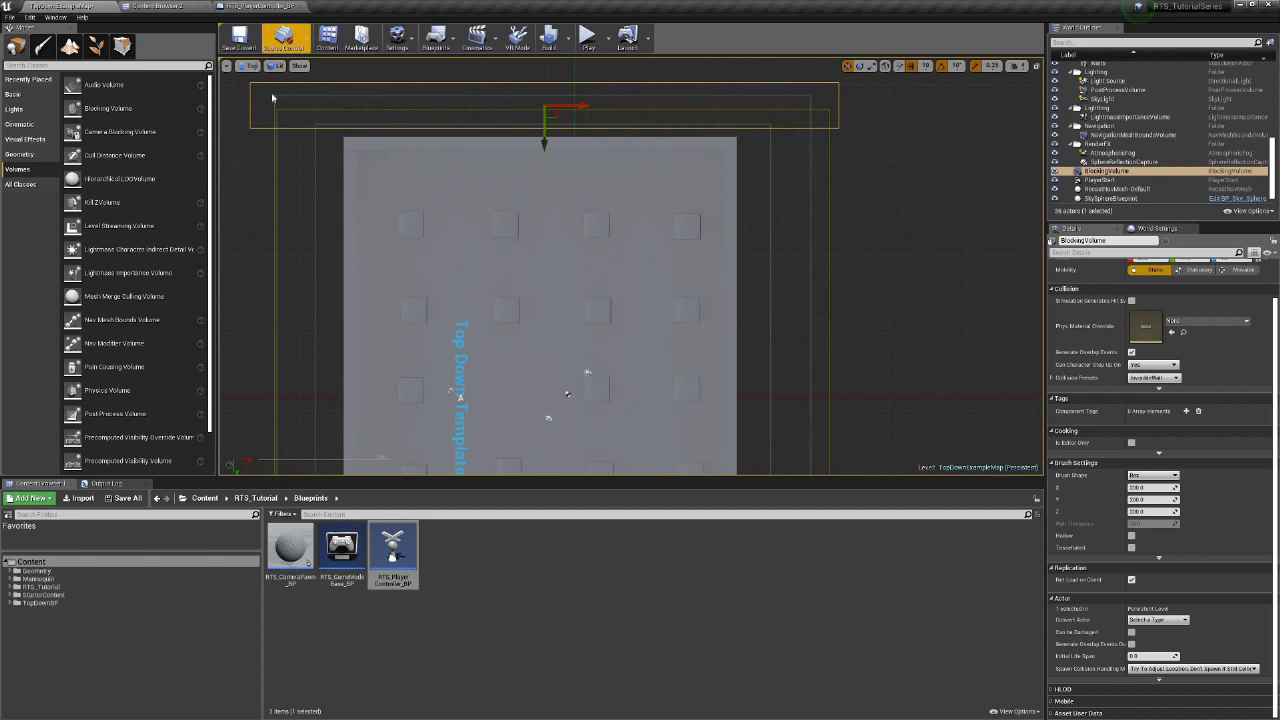
# - In the left view, scale the Blocking Volume taller than the arena wall and lower it so it also extends below the floor
pyautogui.click(250, 65)
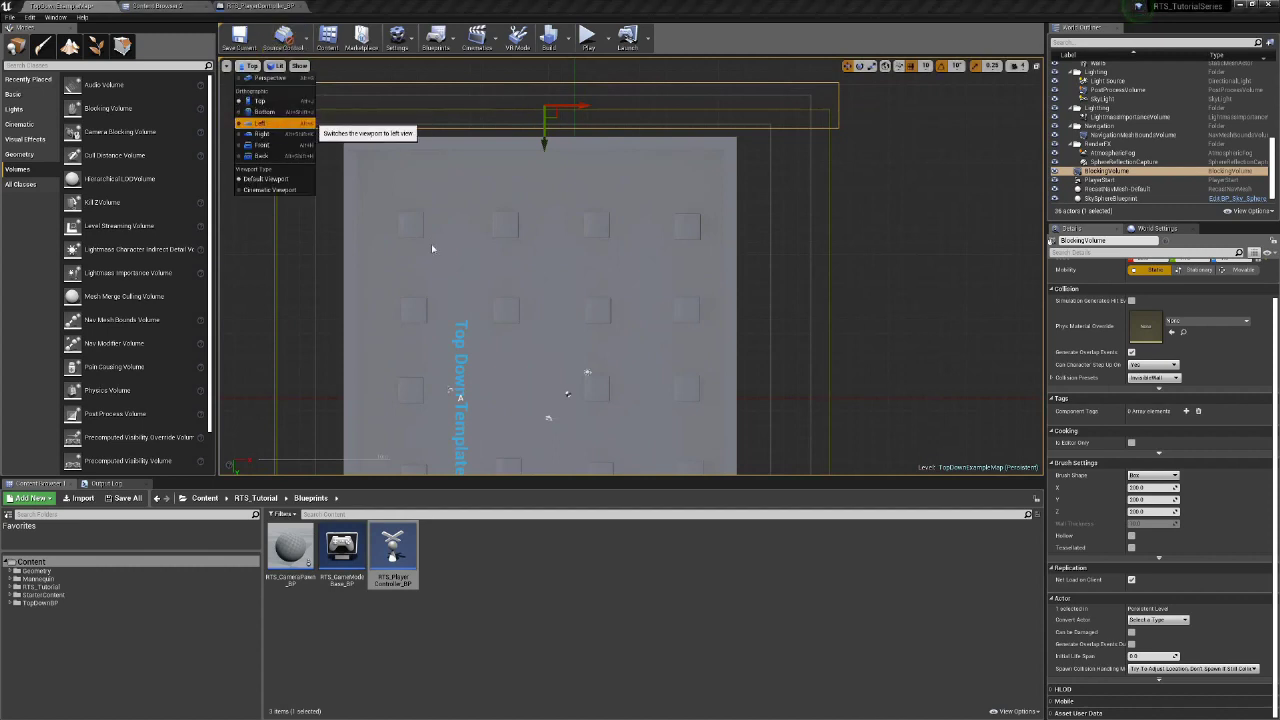
pyautogui.click(292, 124)
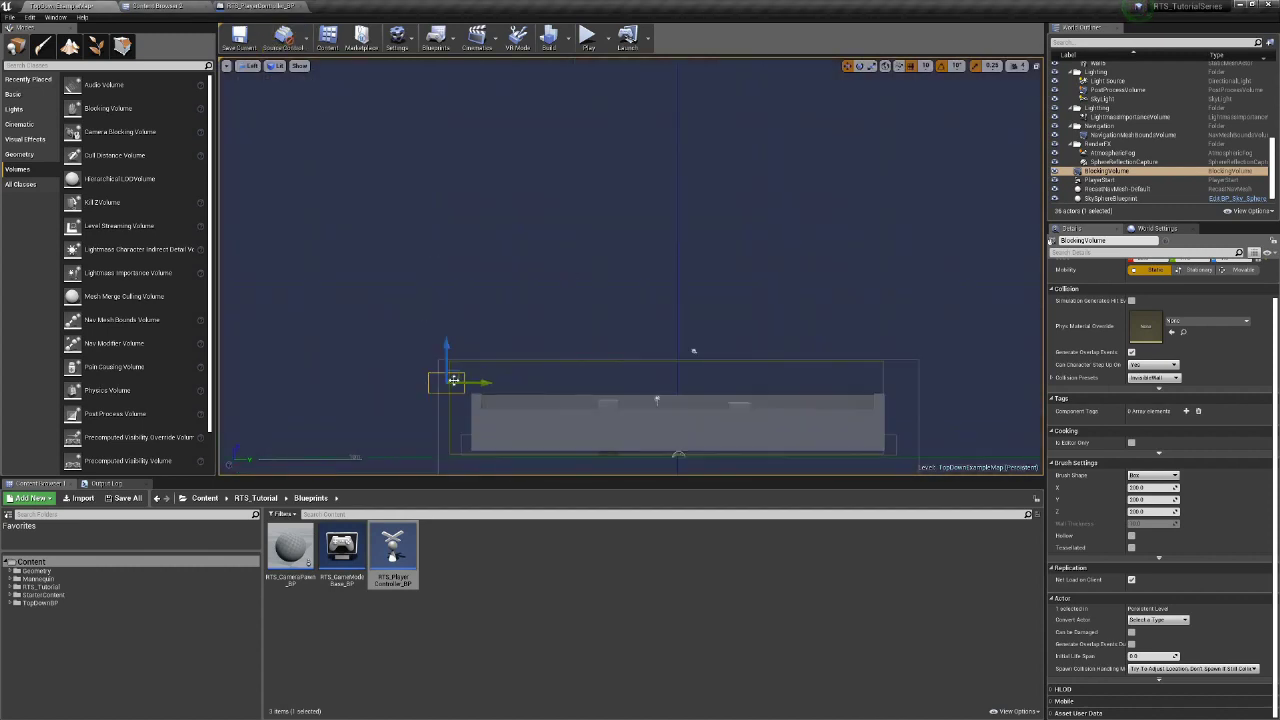
pyautogui.press('space')
pyautogui.press('space')
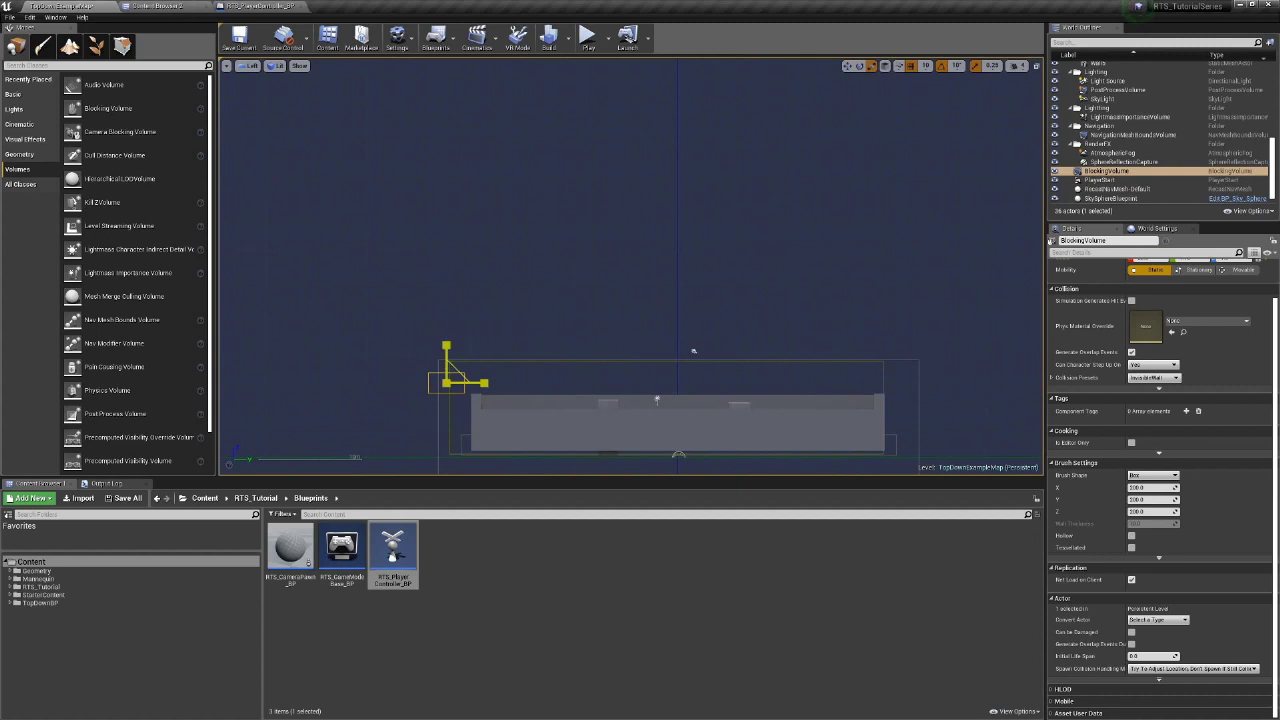
pyautogui.moveTo(446, 383); pyautogui.dragTo(446, 298)
pyautogui.moveTo(490, 388); pyautogui.dragTo(497, 308, button='right')
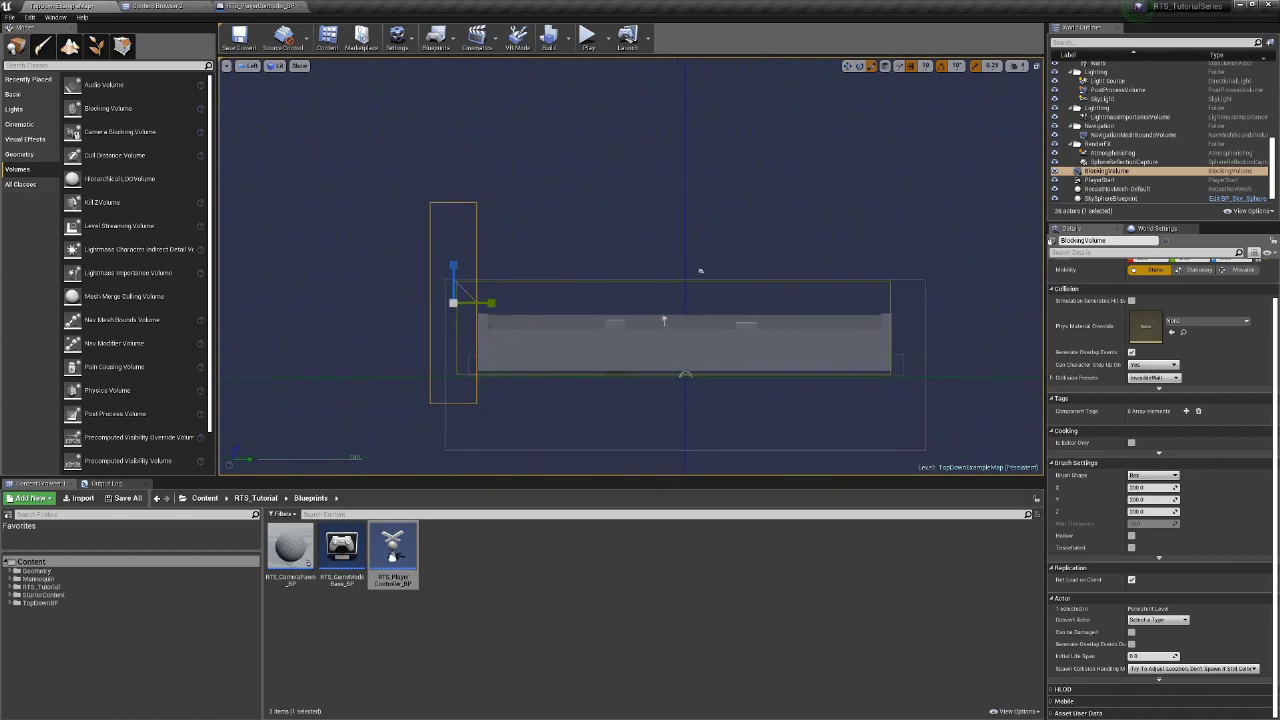
pyautogui.press('w')
pyautogui.moveTo(453, 270); pyautogui.dragTo(449, 323)
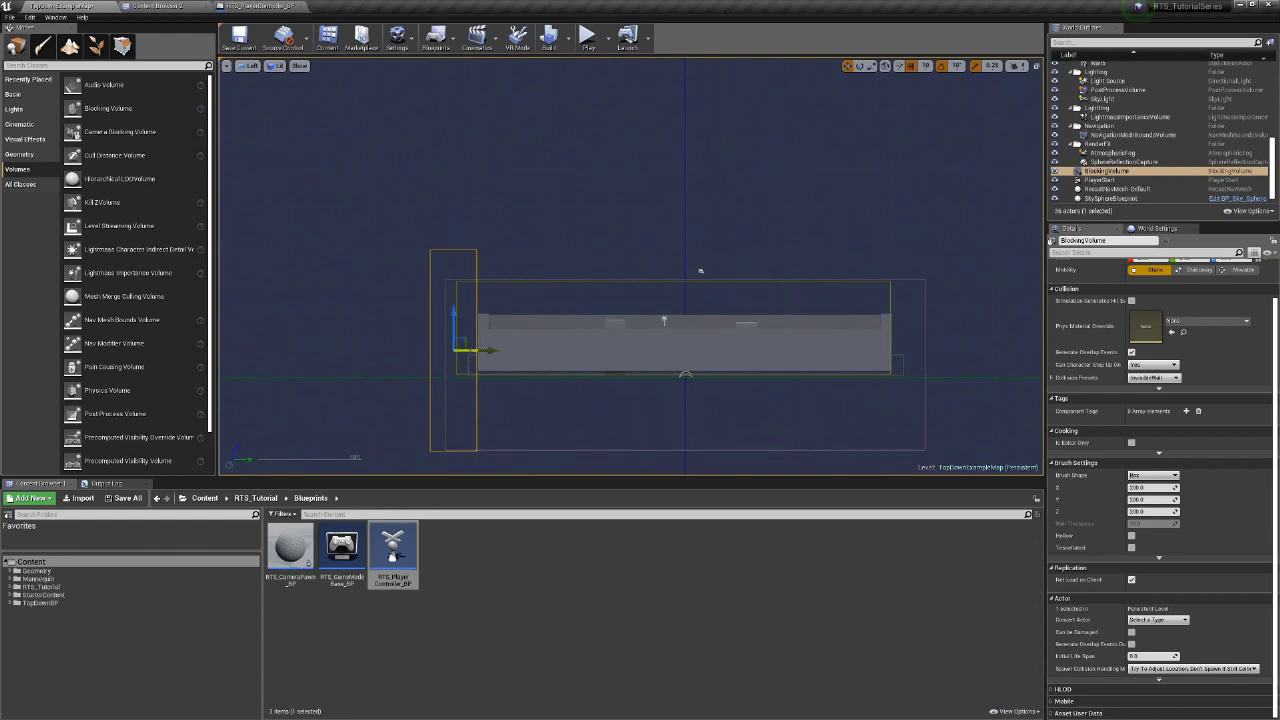
# - Duplicate the Blocking Volume to the opposite end of the arena and keep the copy selected
pyautogui.keyDown('alt'); pyautogui.moveTo(491, 349); pyautogui.dragTo(958, 344); pyautogui.keyUp('alt')
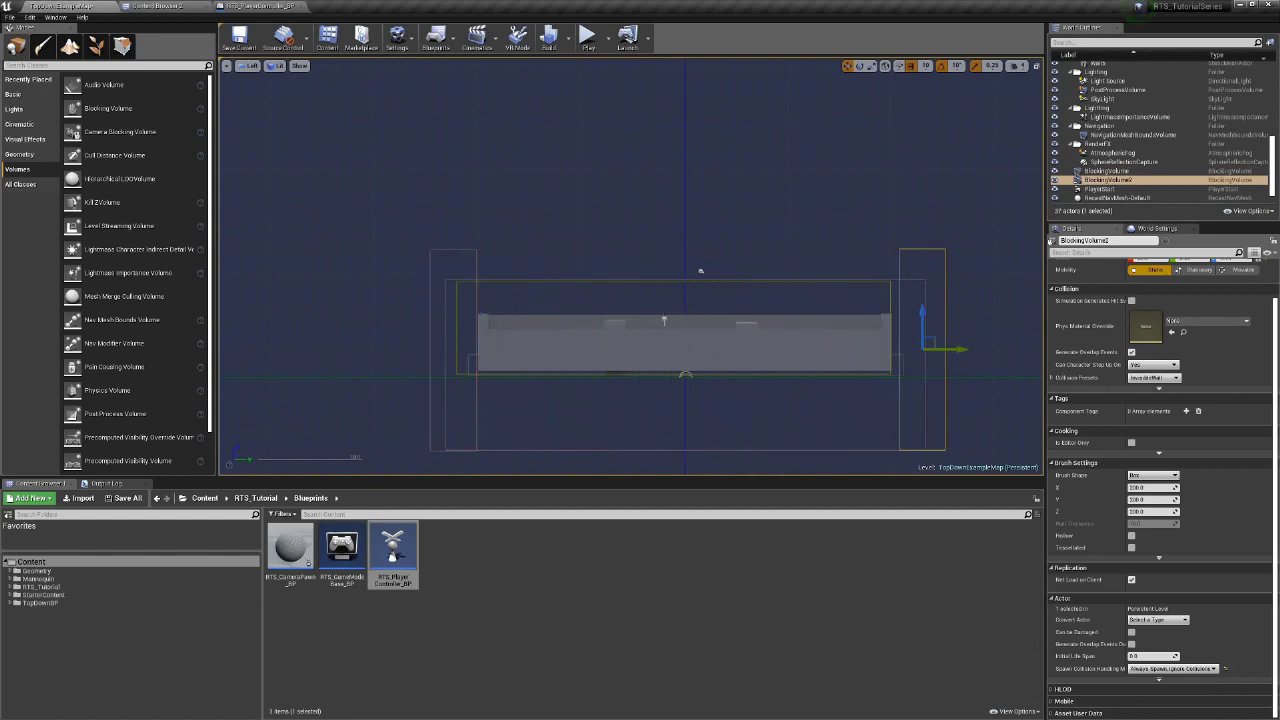
pyautogui.click(922, 259)
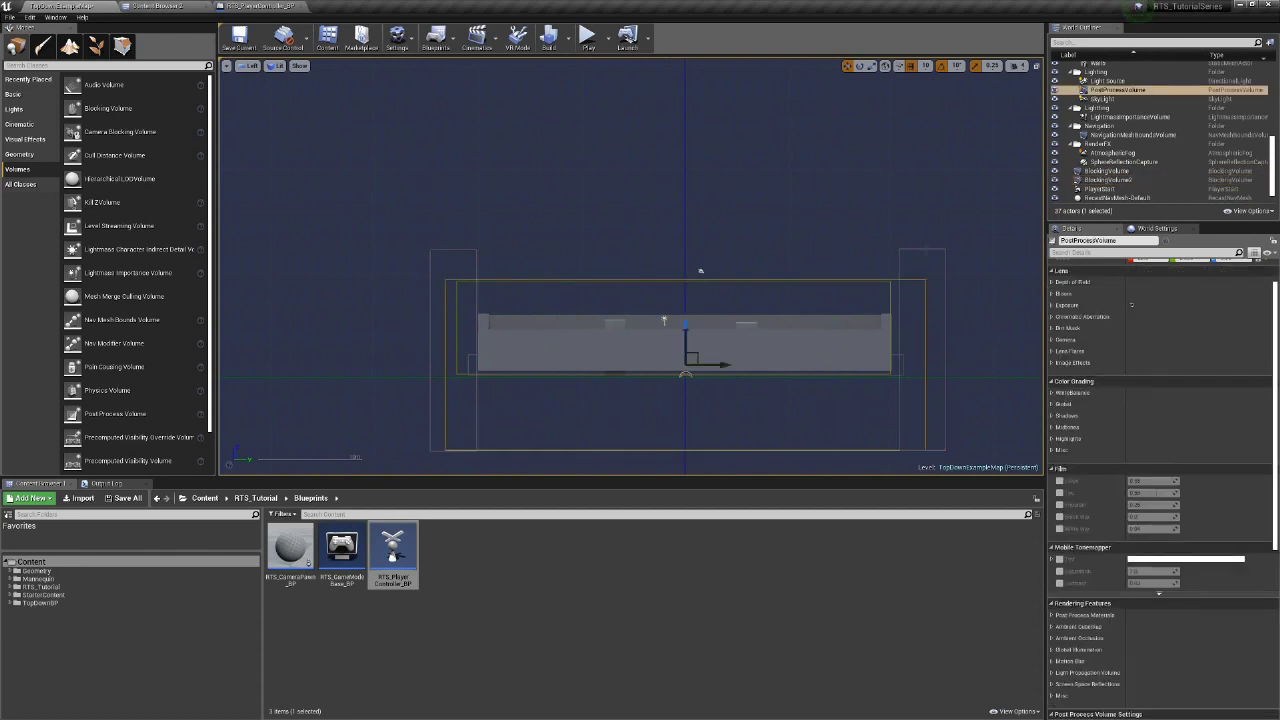
pyautogui.hotkey('ctrl', 'z')
pyautogui.hotkey('ctrl', 'z')
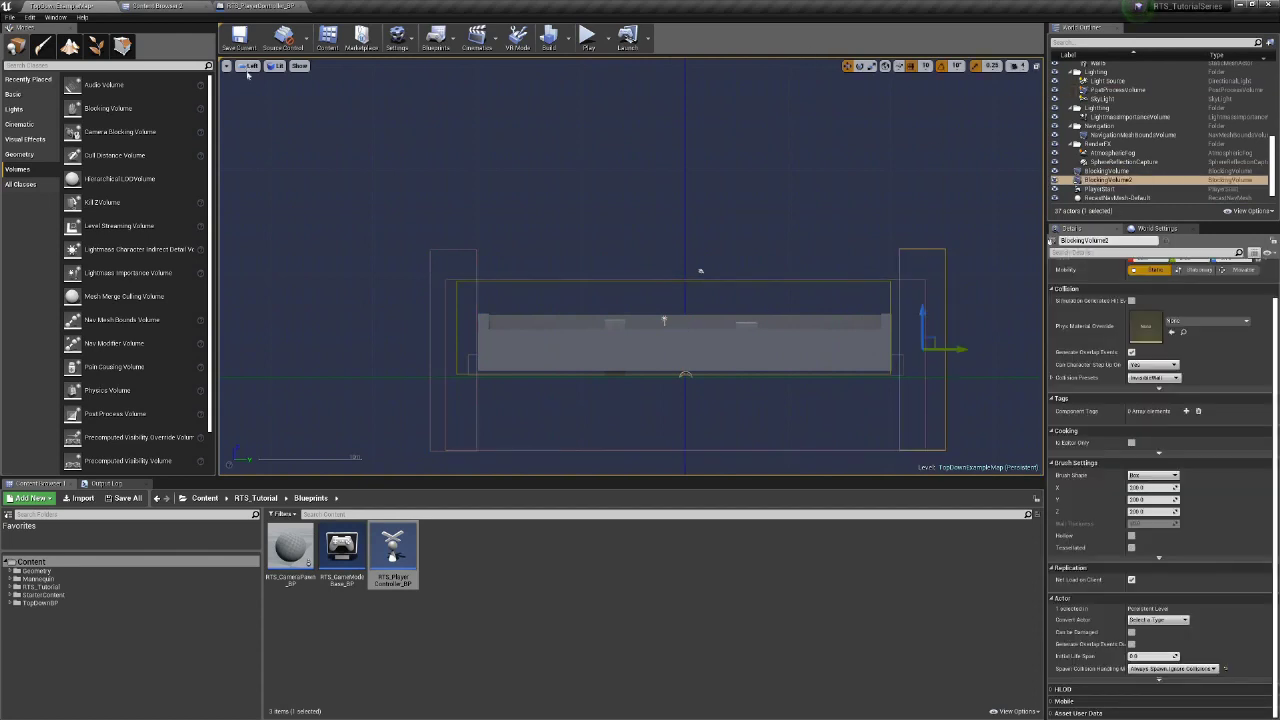
# - Duplicate the original end-wall Blocking Volume in the top view
pyautogui.click(251, 91)
pyautogui.click(249, 67)
pyautogui.click(263, 103)
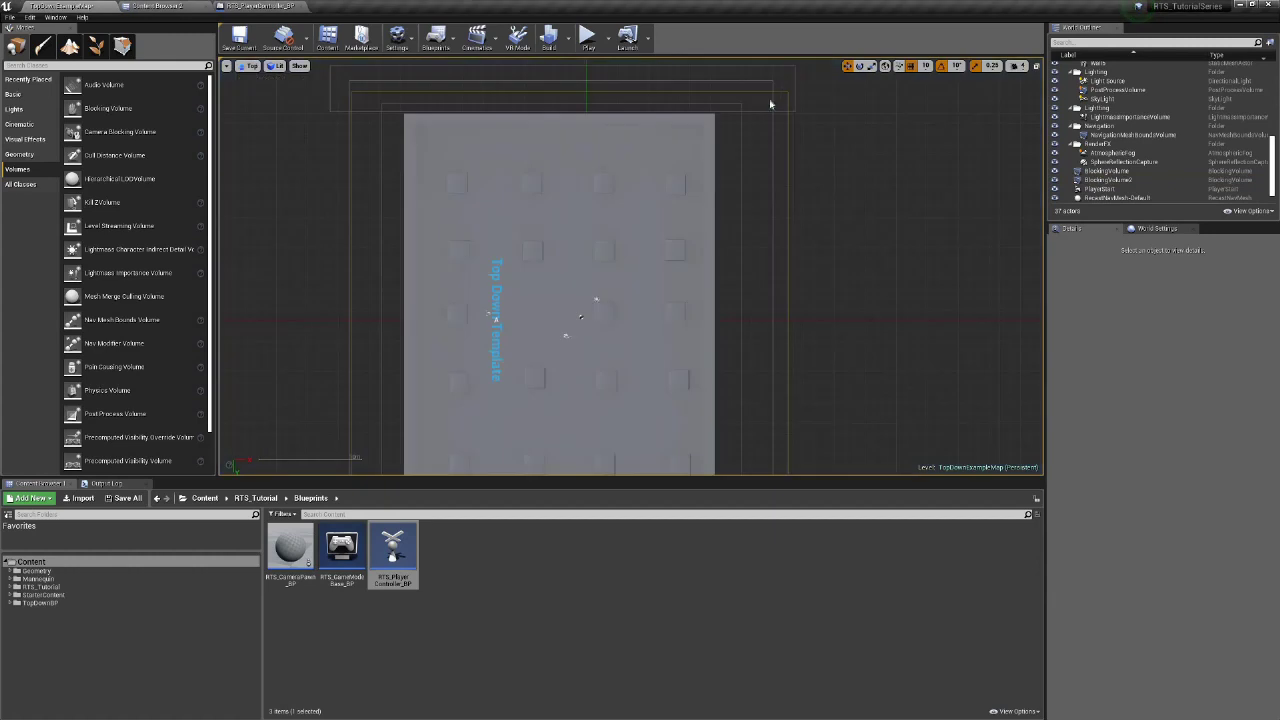
pyautogui.click(796, 87)
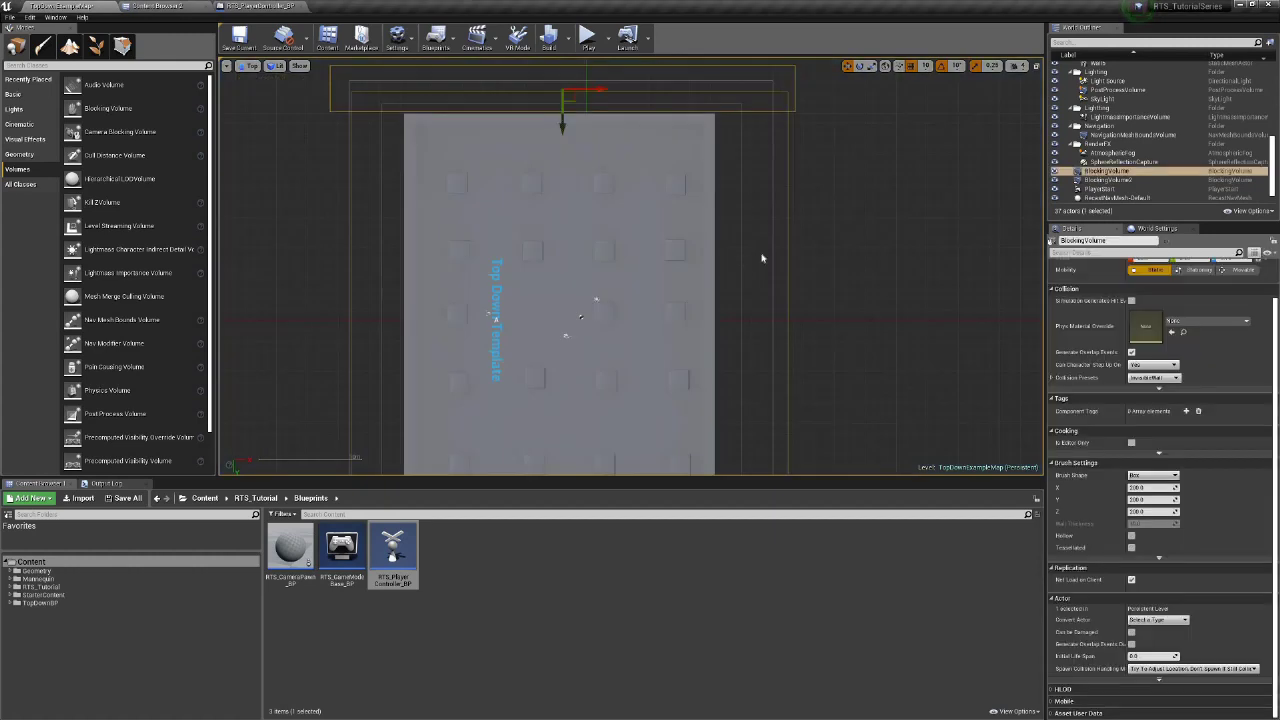
pyautogui.press('f')
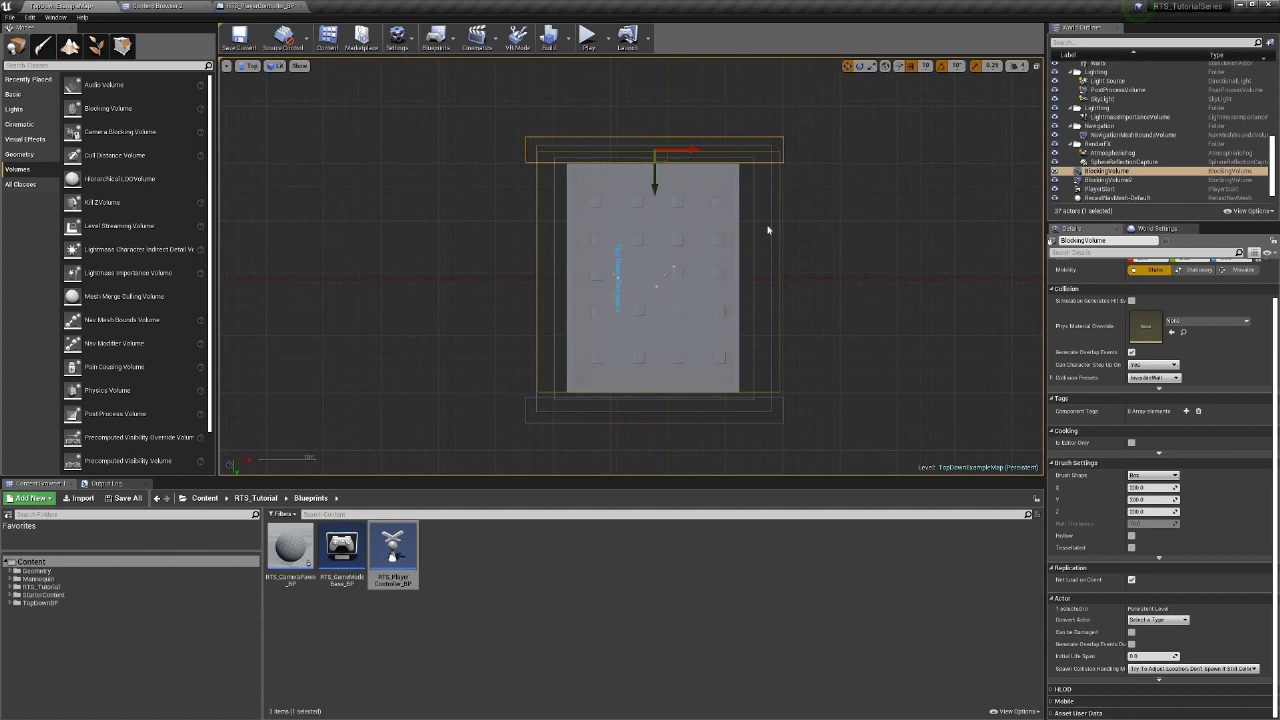
pyautogui.hotkey('ctrl', 'w')
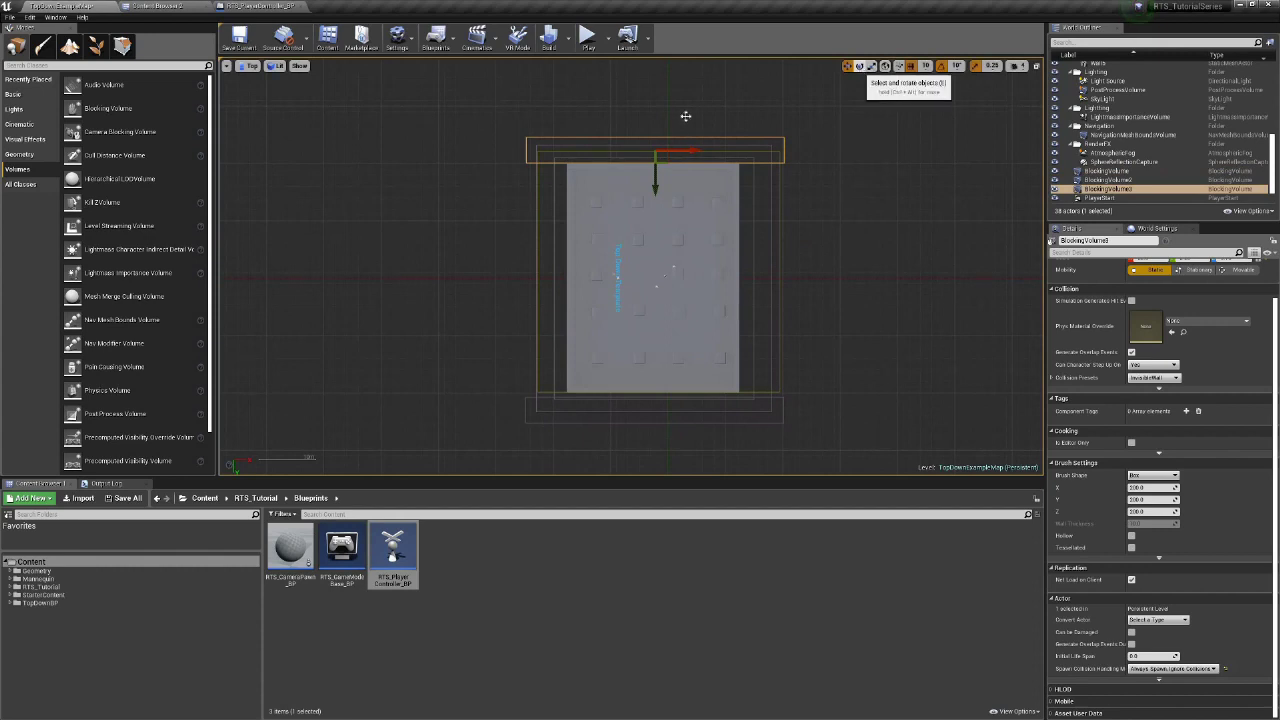
# - Rotate the duplicate 90° and position it and one further copy along the arena's two long sides
pyautogui.click(859, 66)
pyautogui.moveTo(710, 152); pyautogui.dragTo(655, 229)
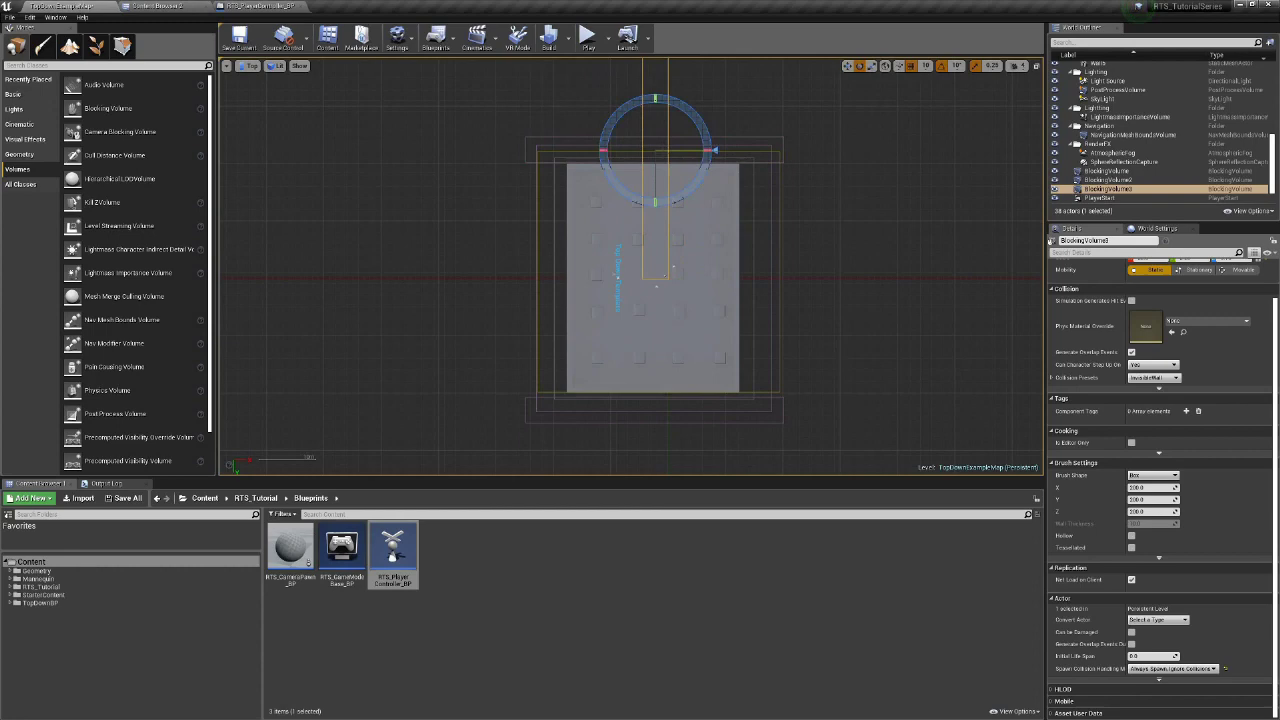
pyautogui.press('w')
pyautogui.moveTo(655, 150); pyautogui.dragTo(583, 269)
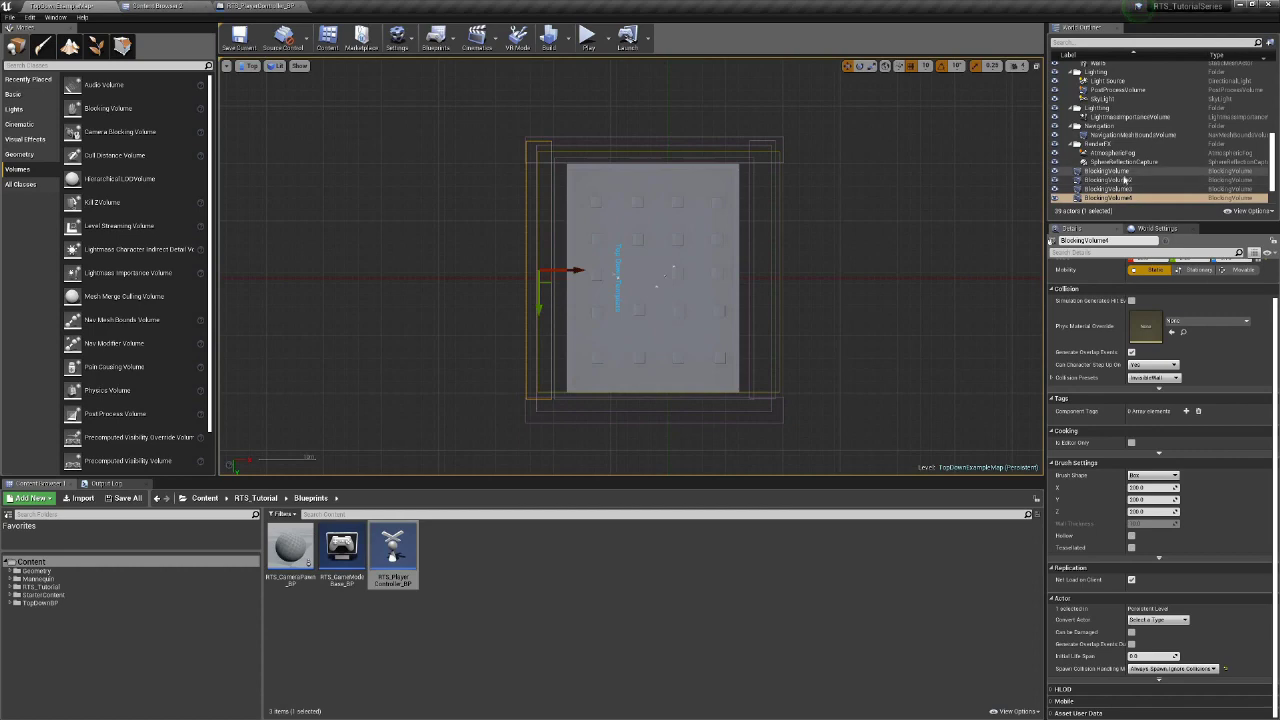
# - Select all four Blocking Volumes together and set their Collision Preset to Custom
pyautogui.click(1124, 172)
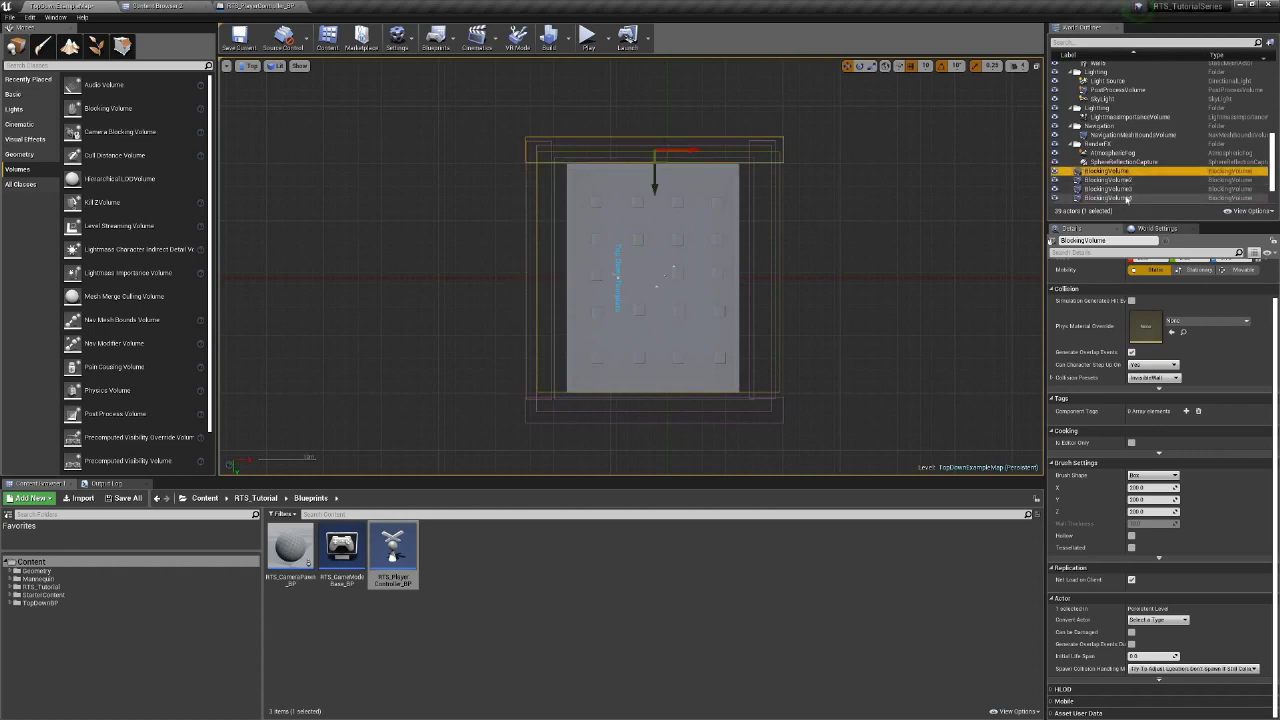
pyautogui.keyDown('shift'); pyautogui.click(1130, 198); pyautogui.keyUp('shift')
pyautogui.click(1125, 173)
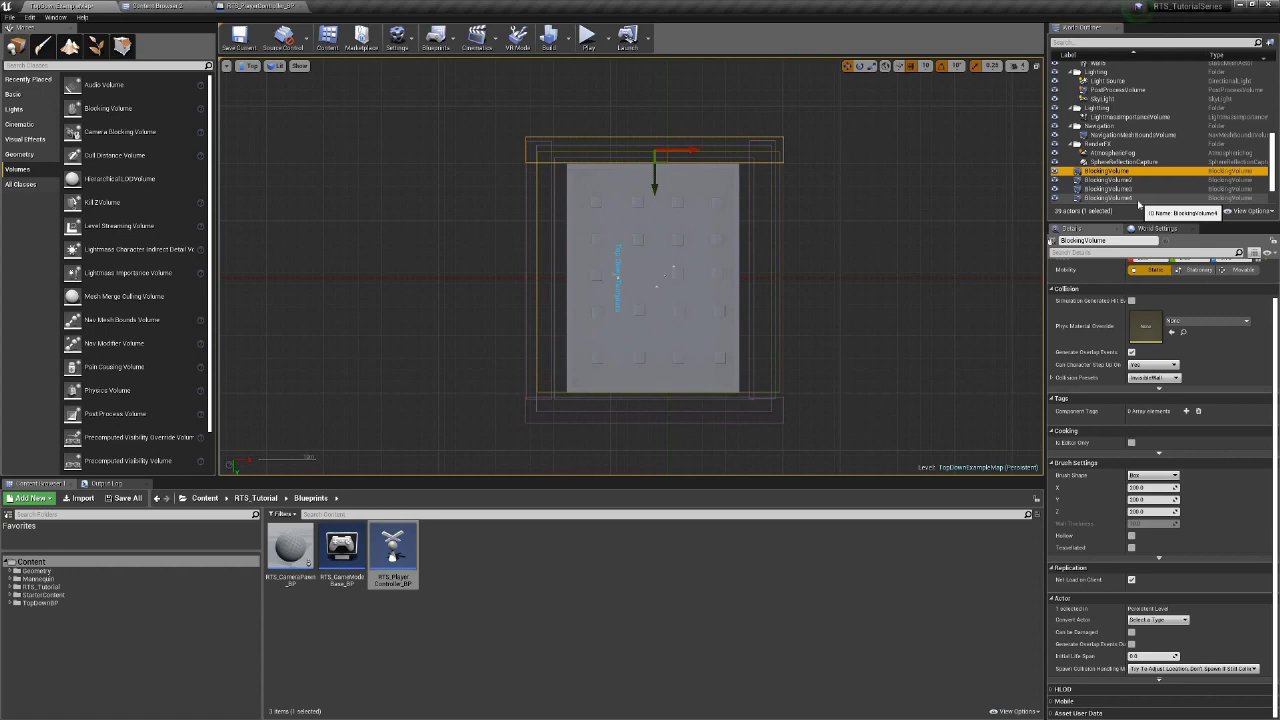
pyautogui.keyDown('shift'); pyautogui.click(1138, 194); pyautogui.keyUp('shift')
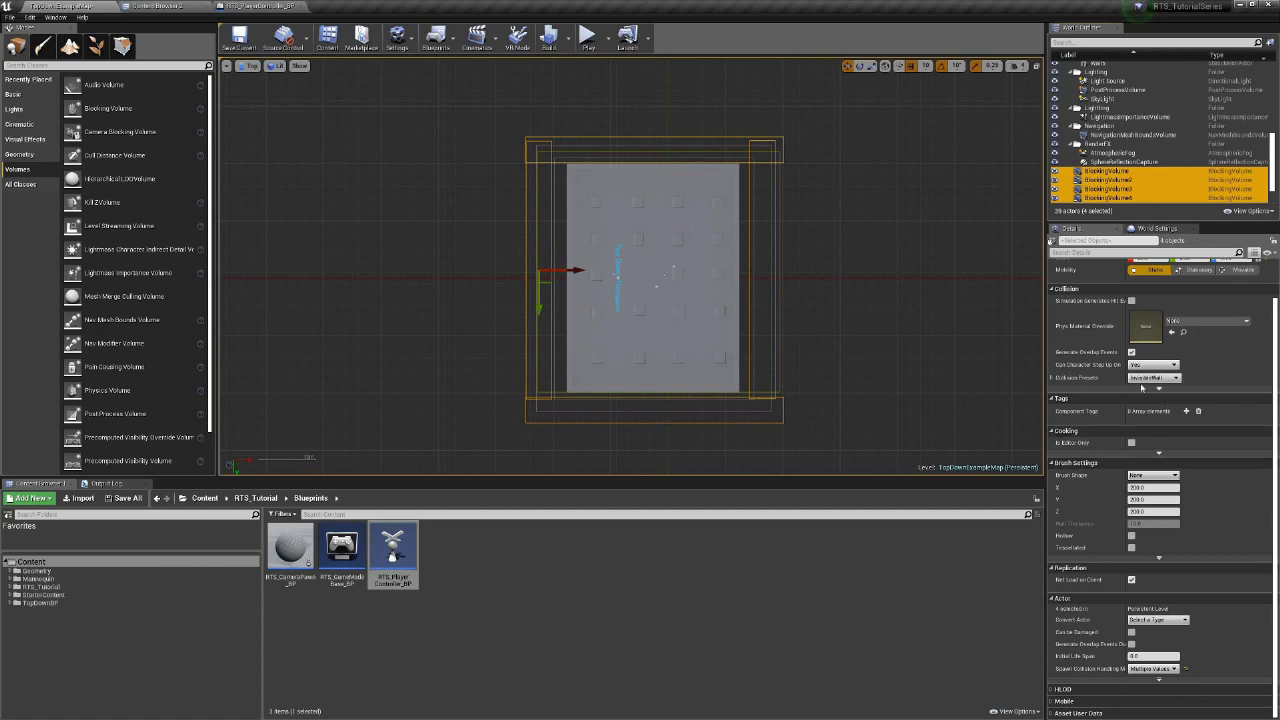
pyautogui.click(1162, 388)
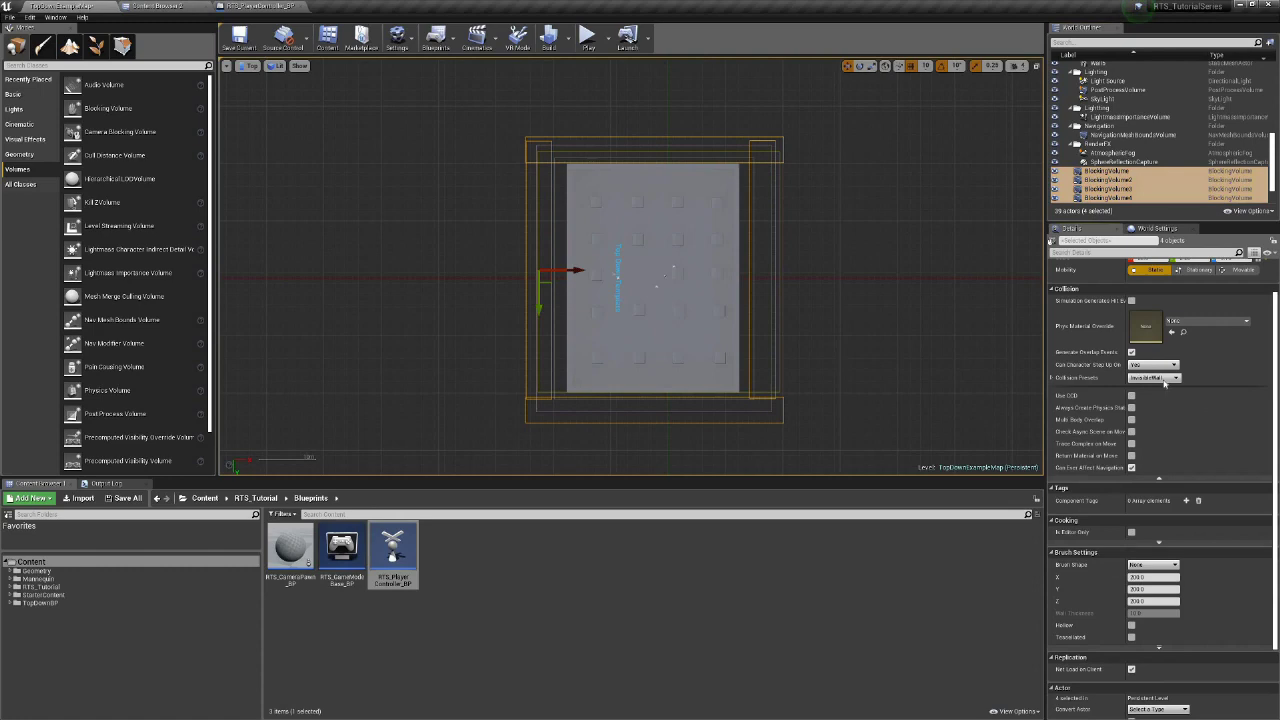
pyautogui.click(1165, 379)
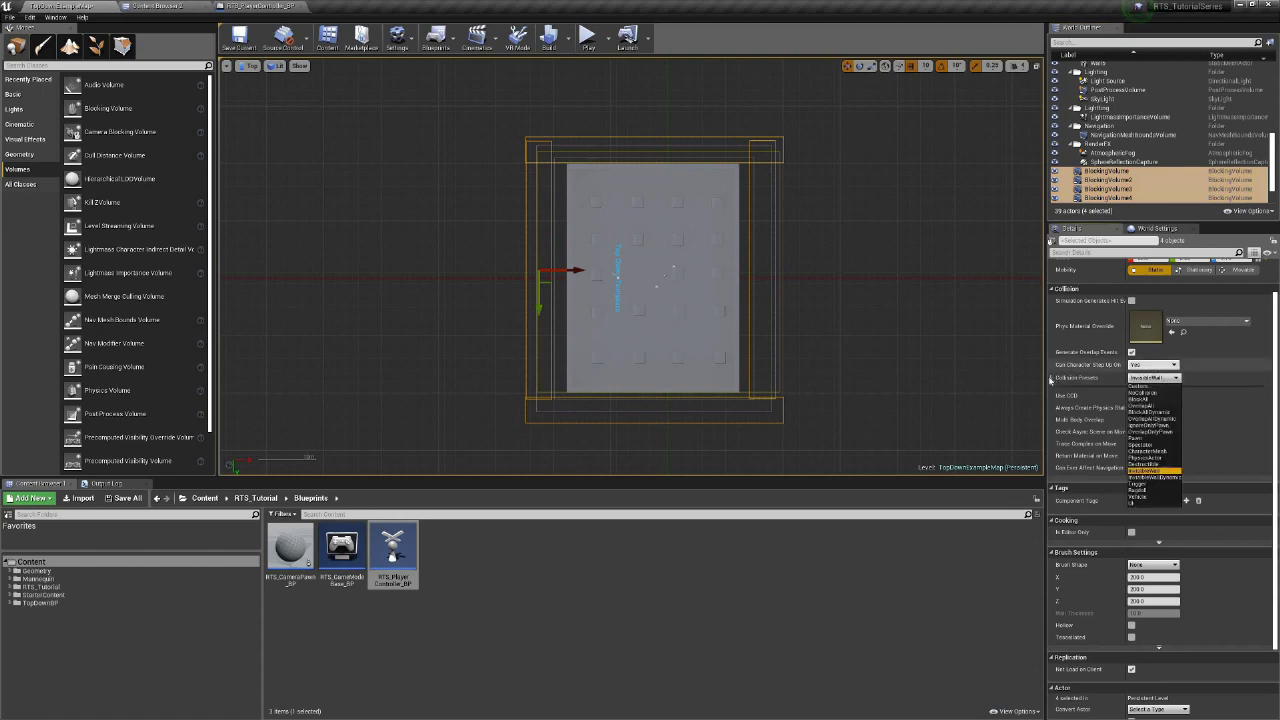
pyautogui.click(1057, 380)
pyautogui.click(1052, 378)
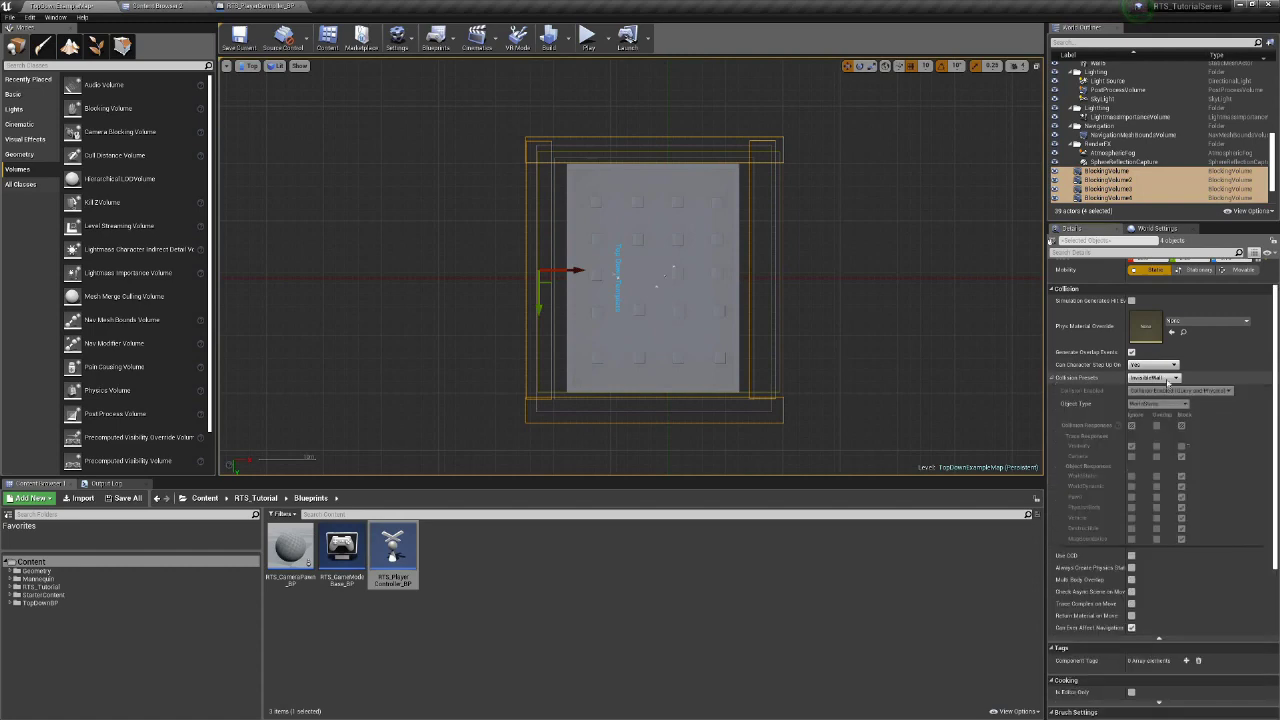
pyautogui.click(1168, 365)
pyautogui.click(1170, 379)
pyautogui.click(1160, 379)
pyautogui.click(1131, 404)
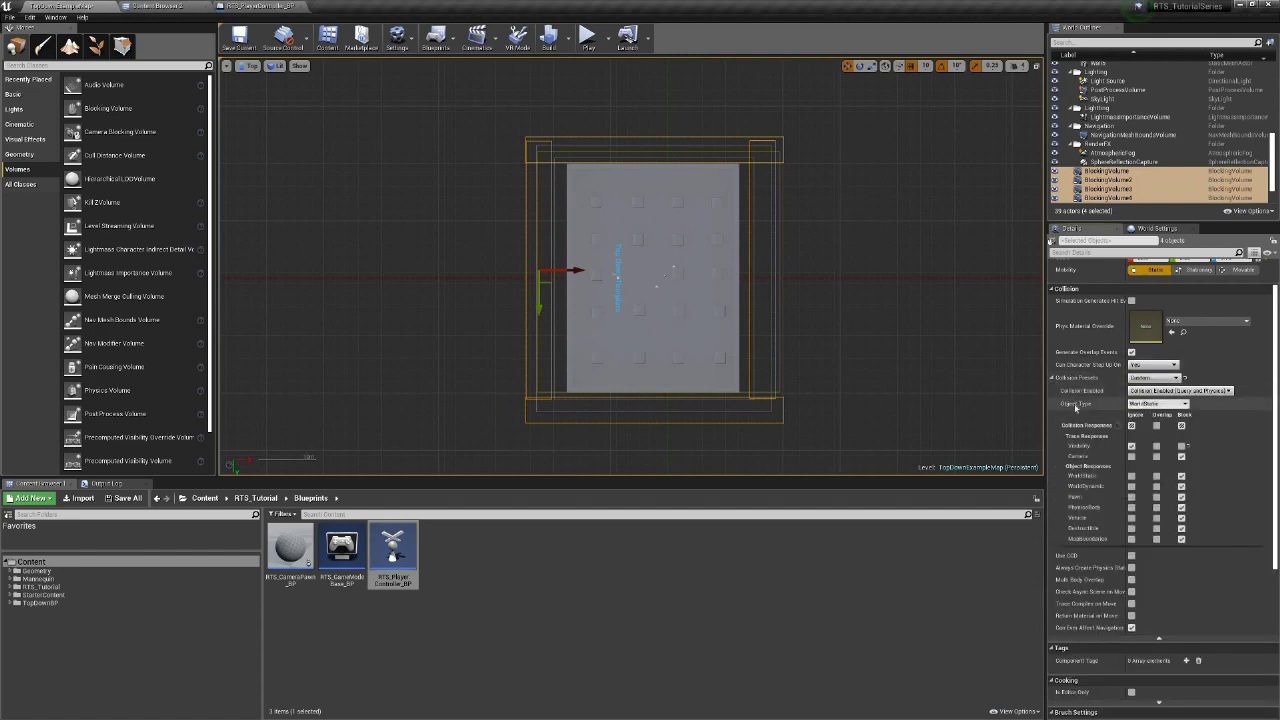
# - Set the collision Object Type of the four selected Blocking Volumes to MapBoundaries
pyautogui.click(1159, 405)
pyautogui.click(1161, 407)
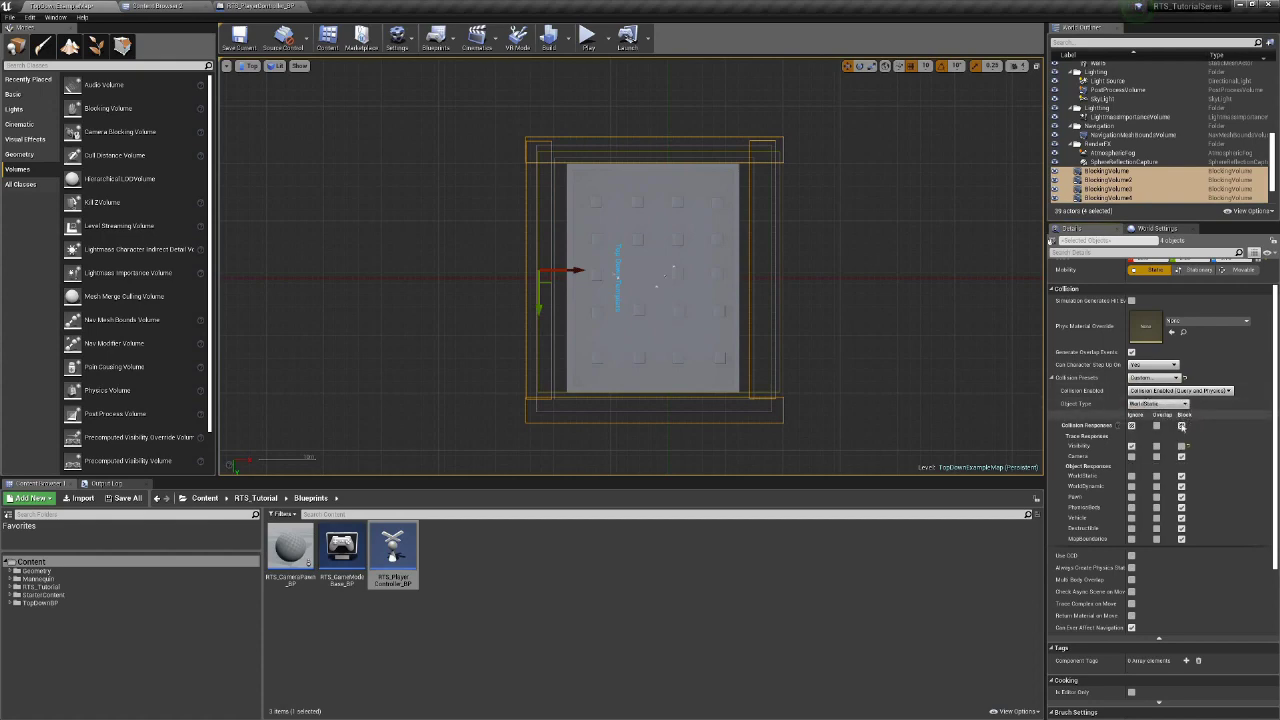
pyautogui.click(1158, 404)
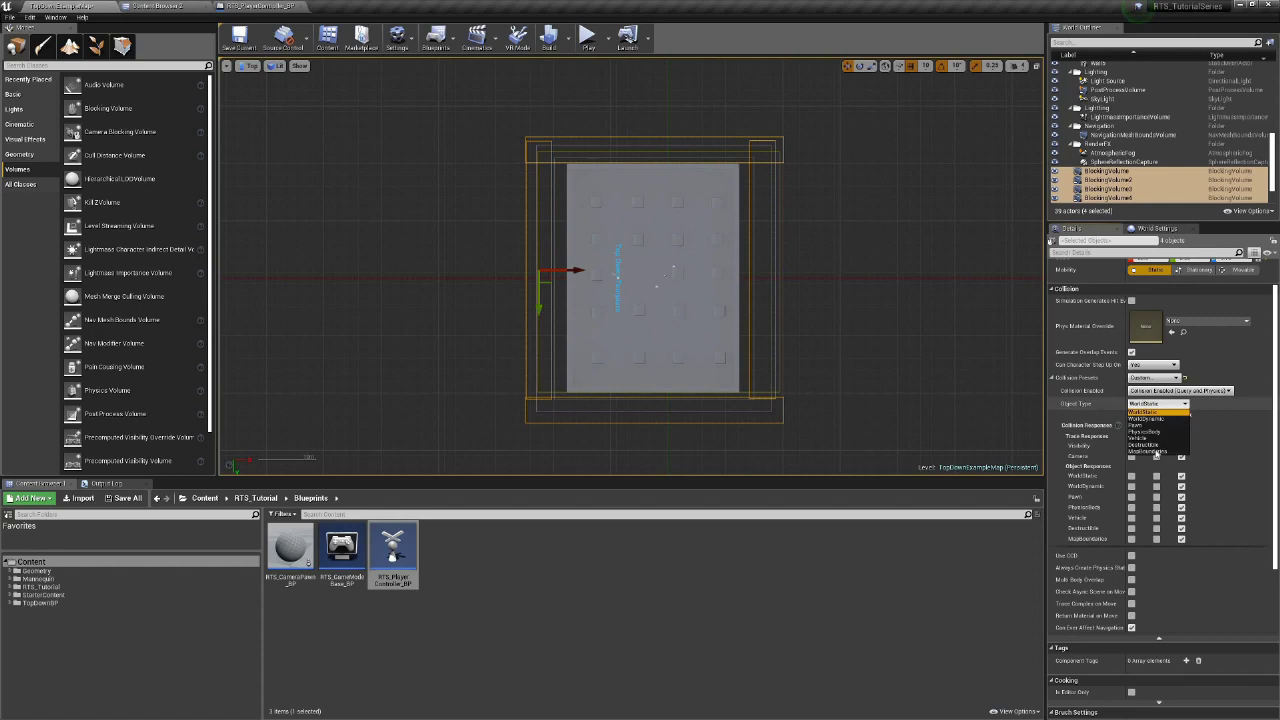
pyautogui.click(1150, 451)
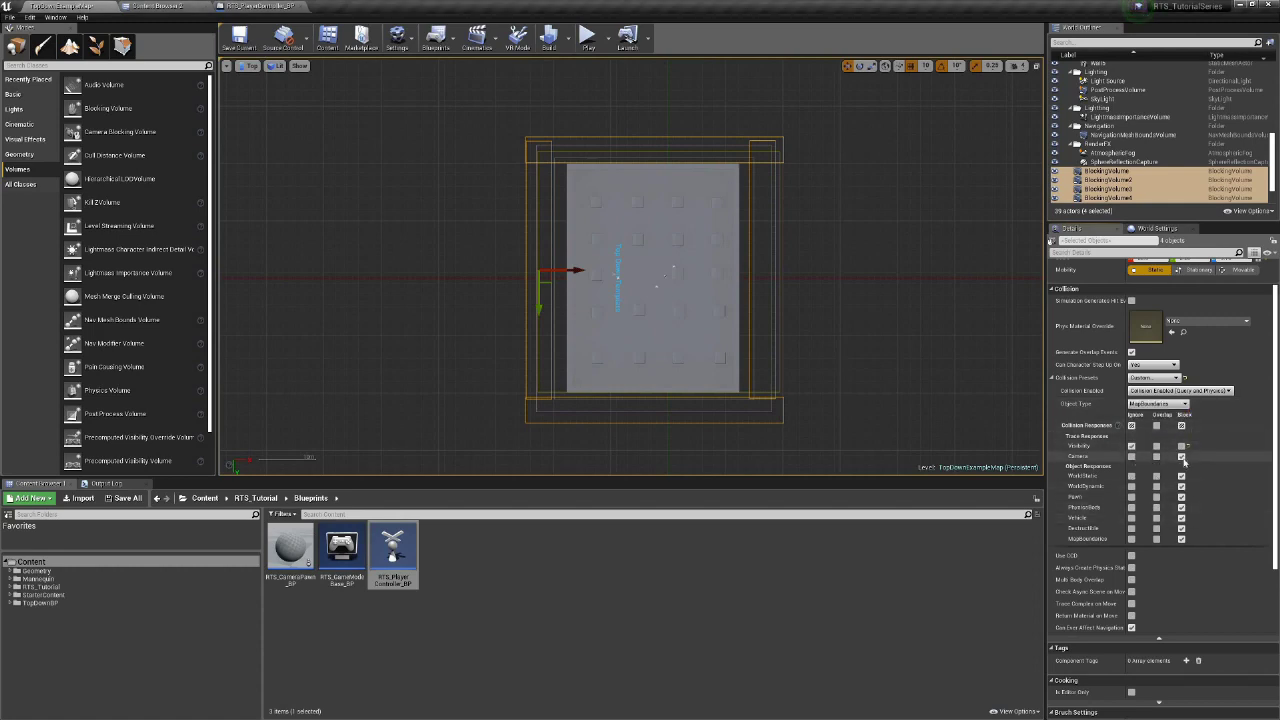
# - Return to the perspective view and play-test the level, moving the camera towards the arena's edges, and end the play session
pyautogui.click(248, 65)
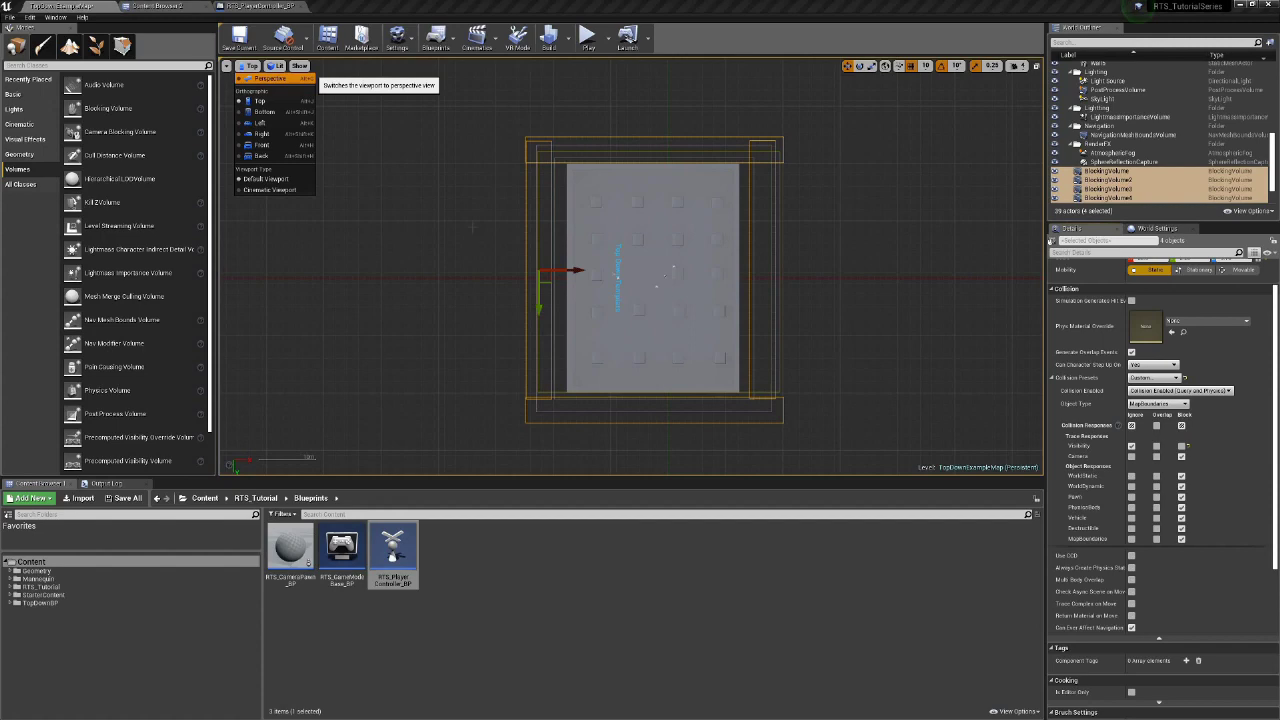
pyautogui.click(285, 78)
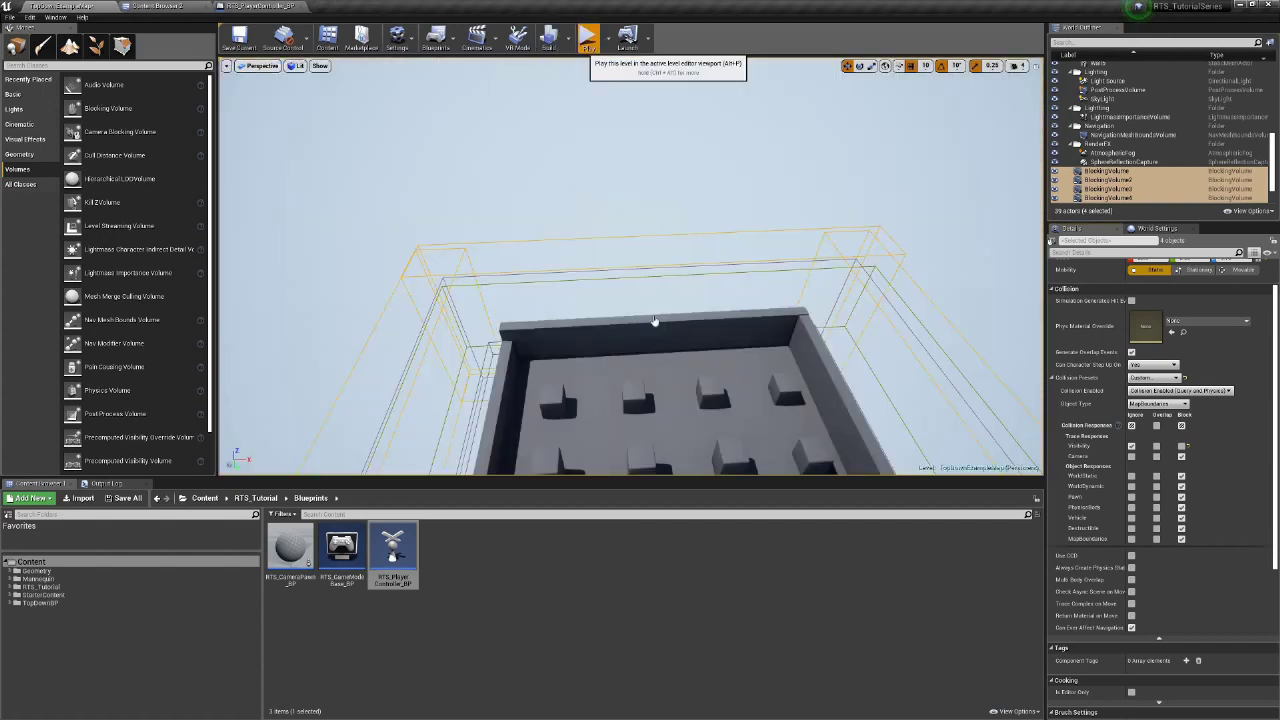
pyautogui.click(587, 37)
pyautogui.press('s')
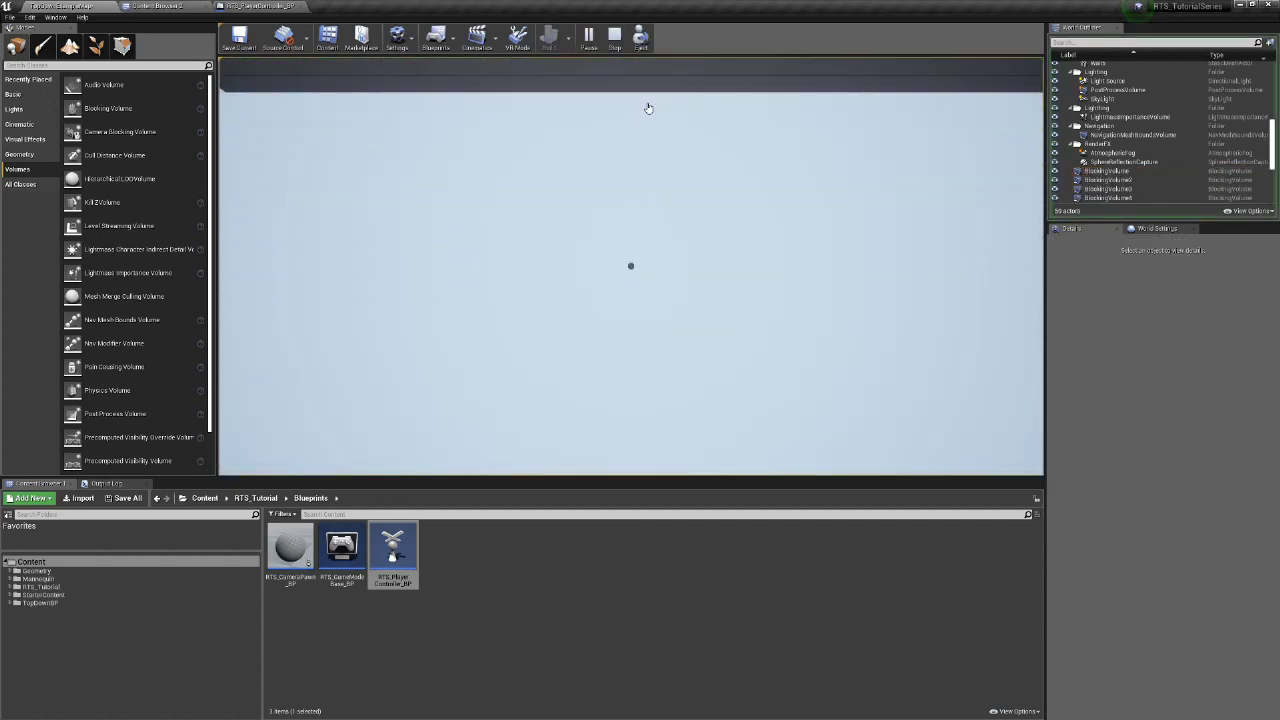
pyautogui.press('w')
pyautogui.press('d')
pyautogui.press('w')
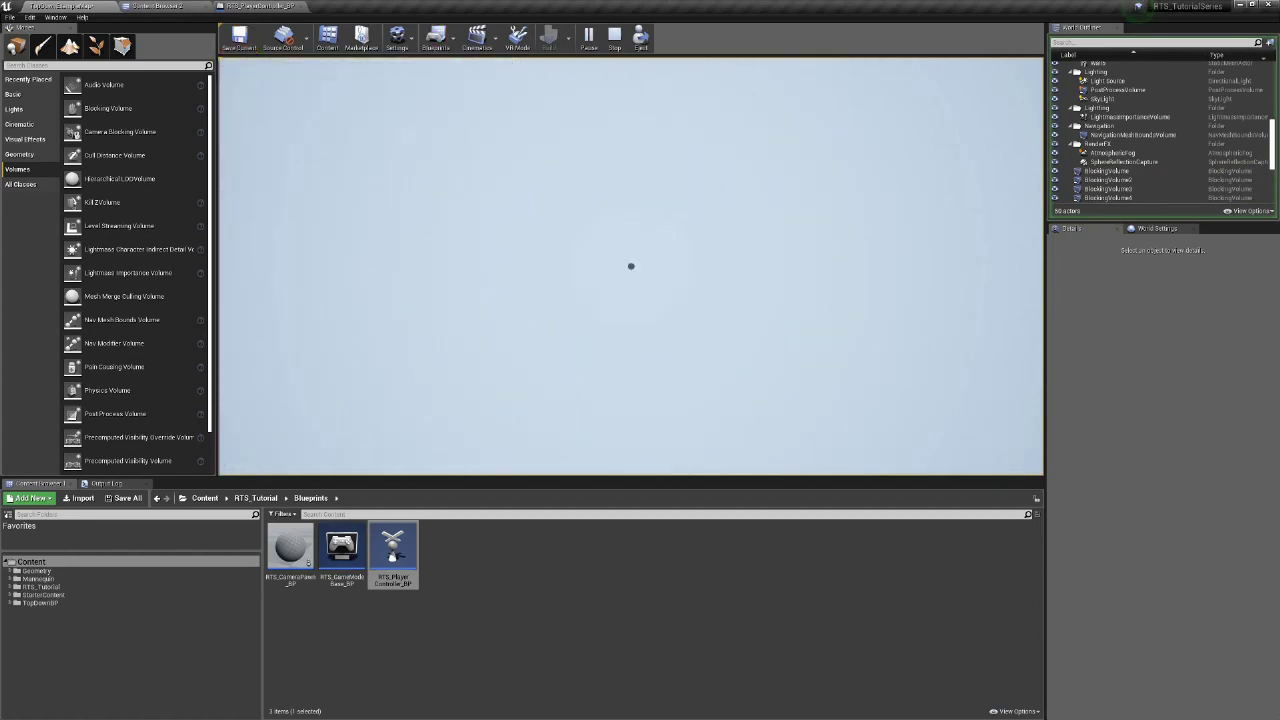
pyautogui.press('Escape')
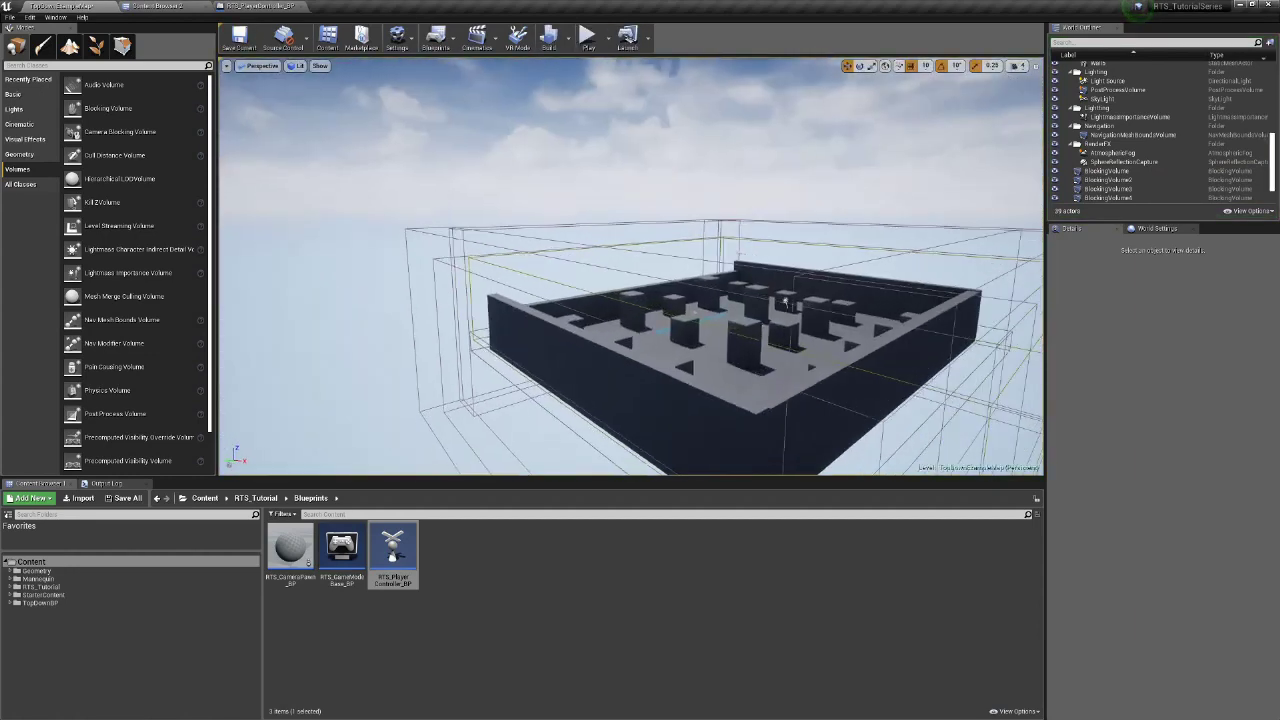
# - Fly into the arena and select the Blocking Volume behind the far wall to examine its collision responses
pyautogui.press('w')
pyautogui.moveTo(632, 266); pyautogui.dragTo(690, 270, button='right')
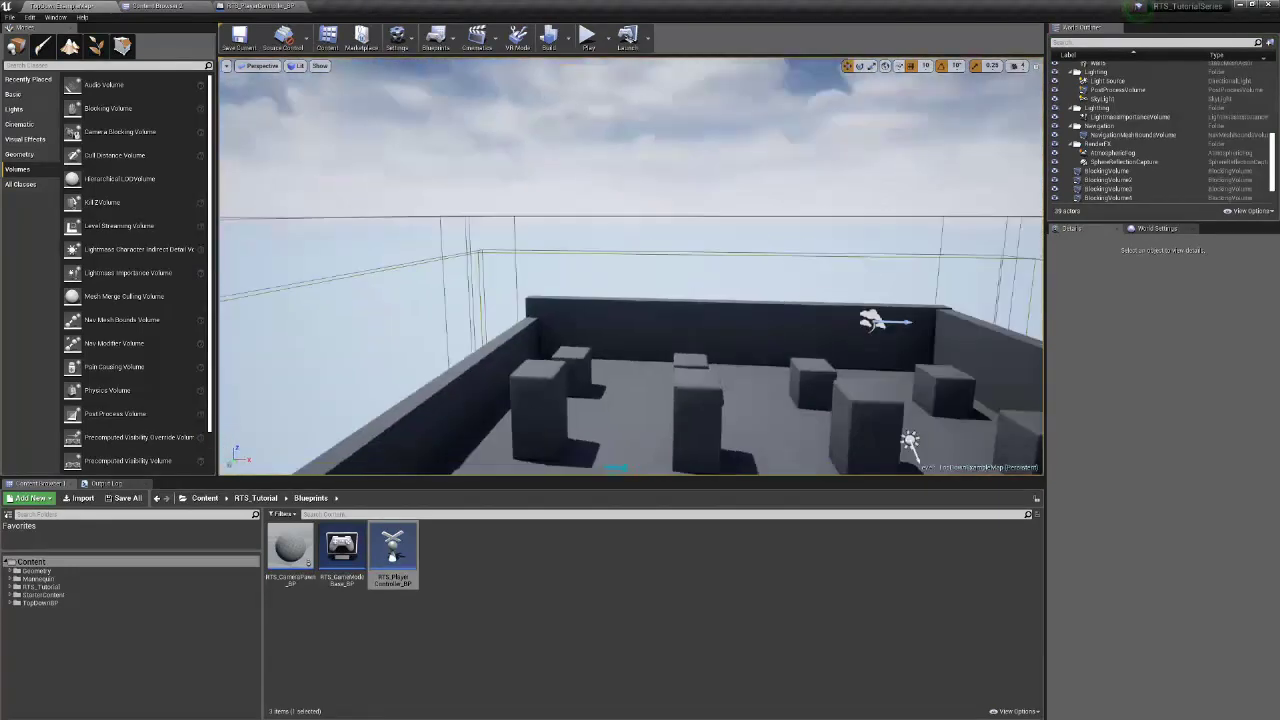
pyautogui.moveTo(503, 168); pyautogui.dragTo(748, 186, button='right')
pyautogui.press('s')
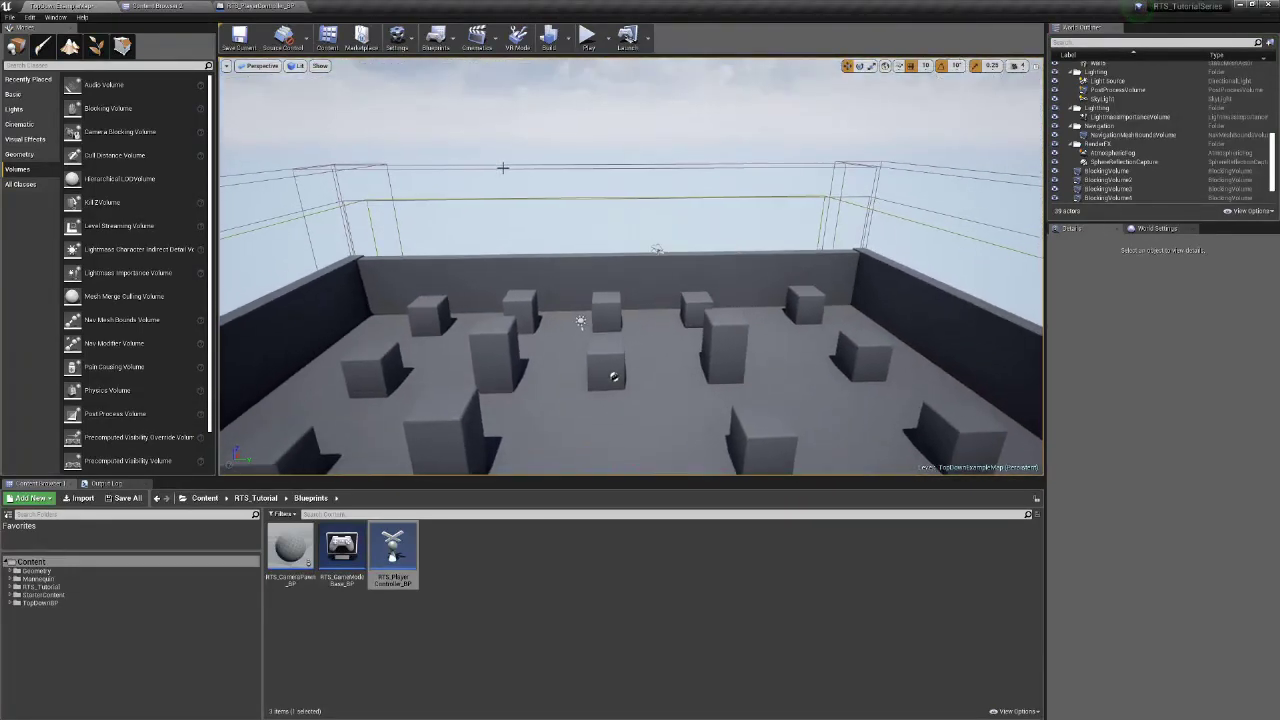
pyautogui.click(642, 365)
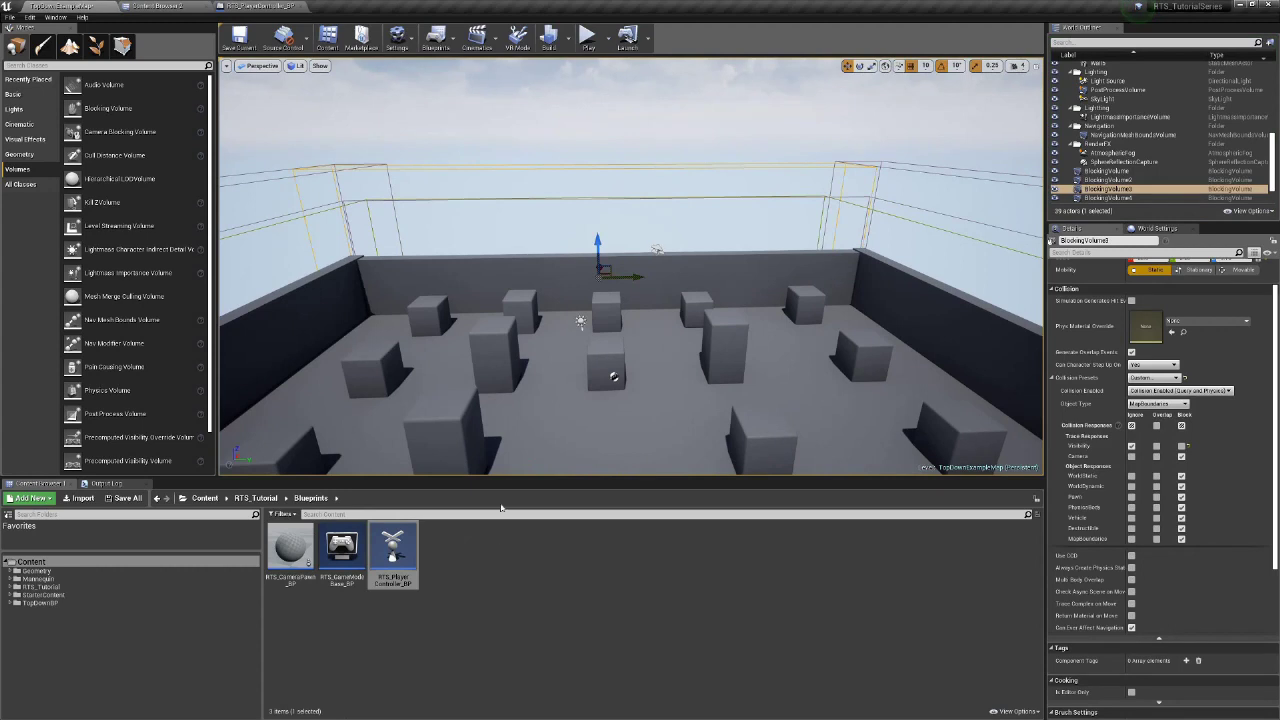
pyautogui.click(1182, 457)
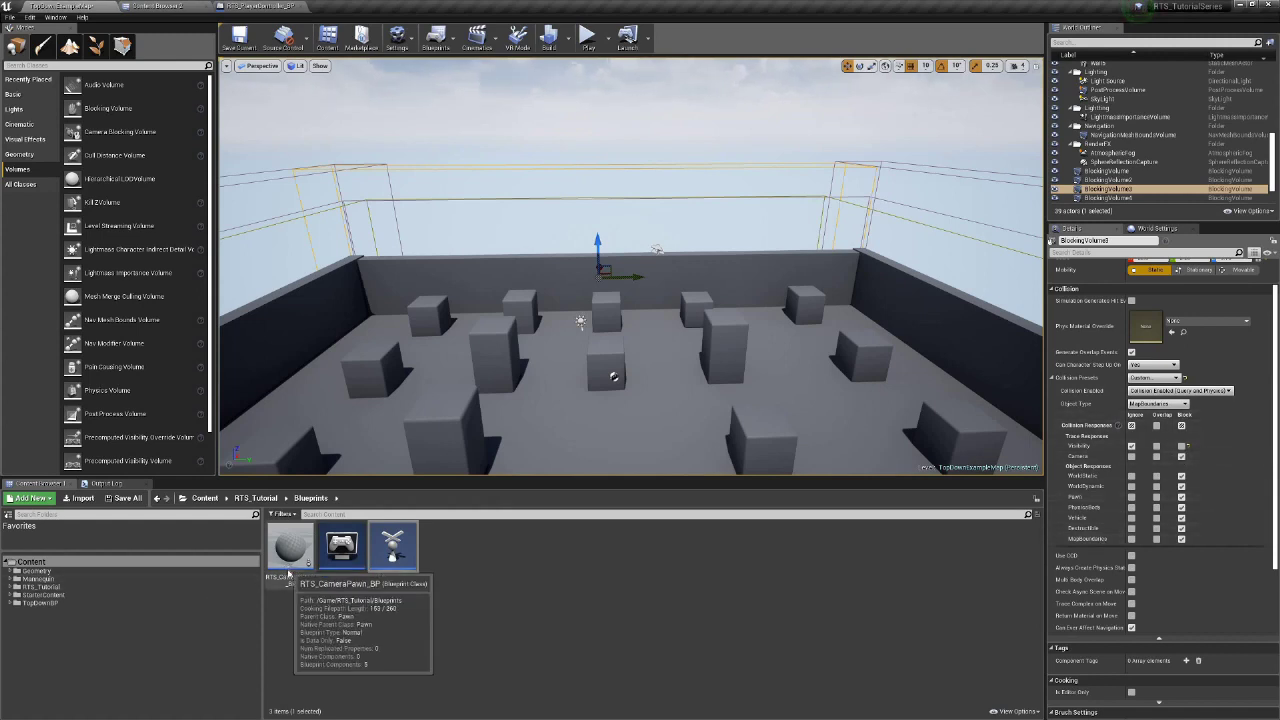
# - Open the RTS_CameraPawn_BP blueprint and set the Sphere component's Collision Preset to Custom
pyautogui.doubleClick(288, 548)
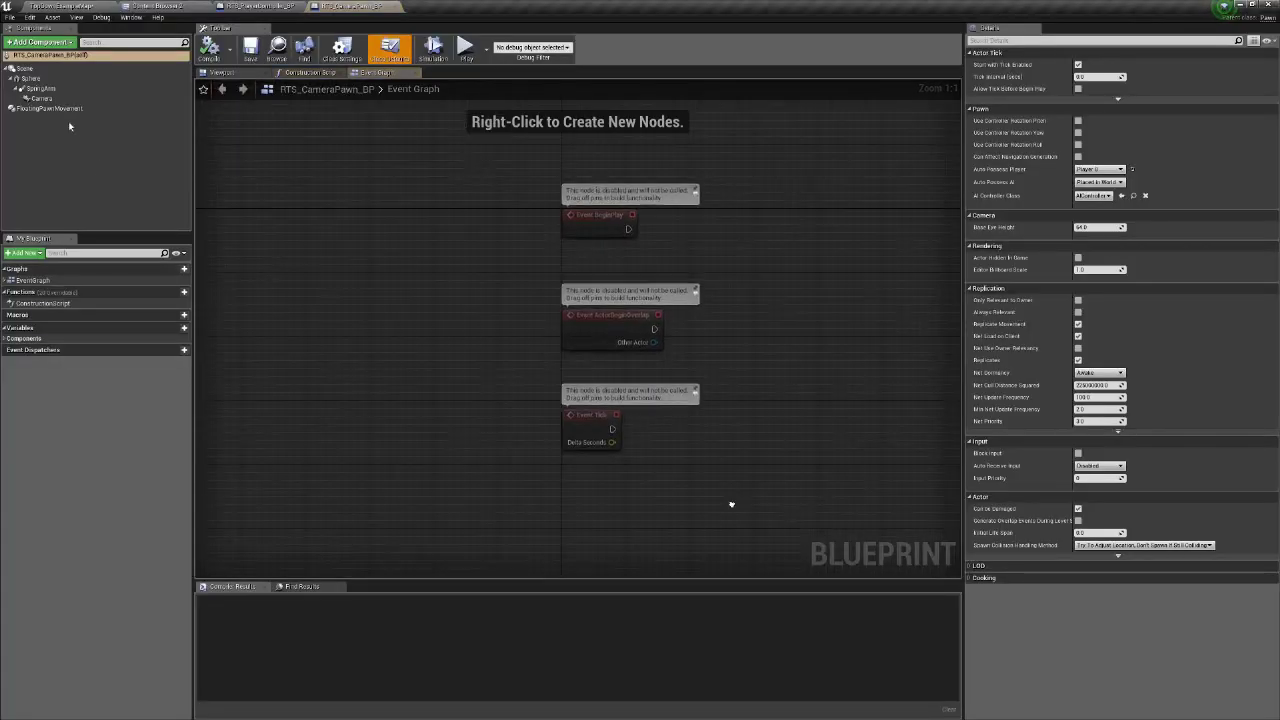
pyautogui.click(60, 79)
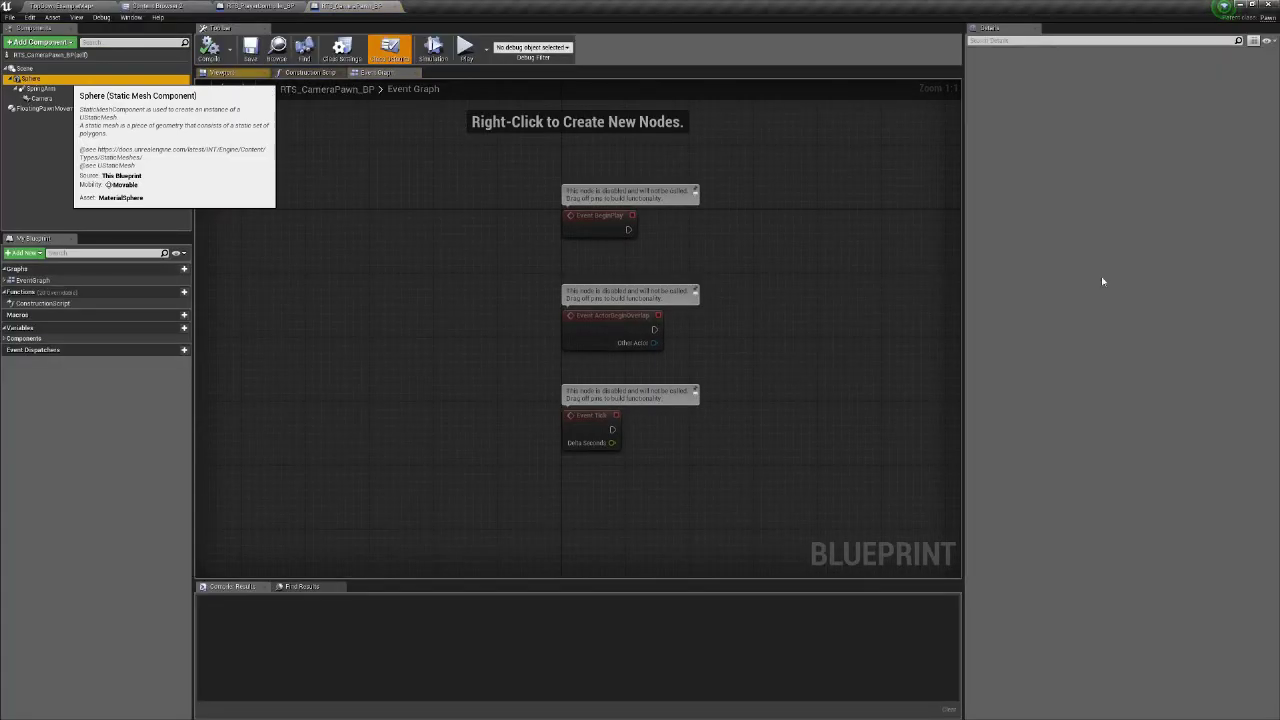
pyautogui.scroll(-3, 1105, 527)
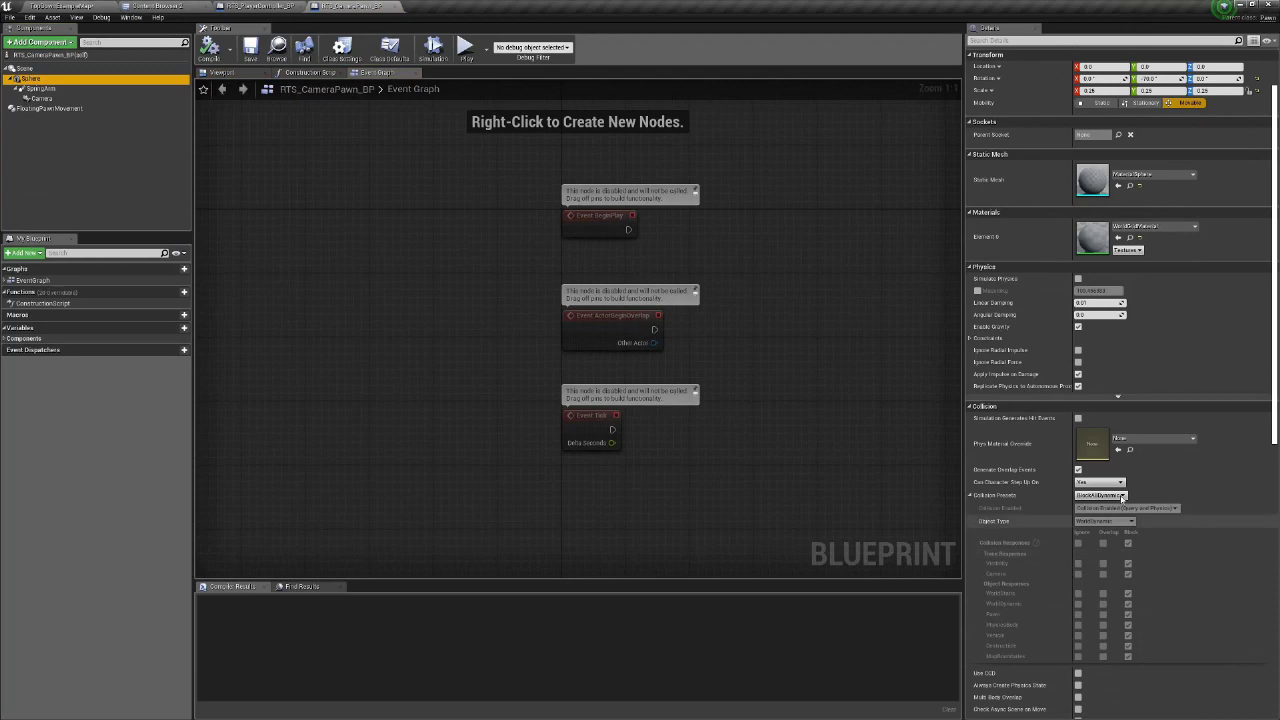
pyautogui.click(1110, 495)
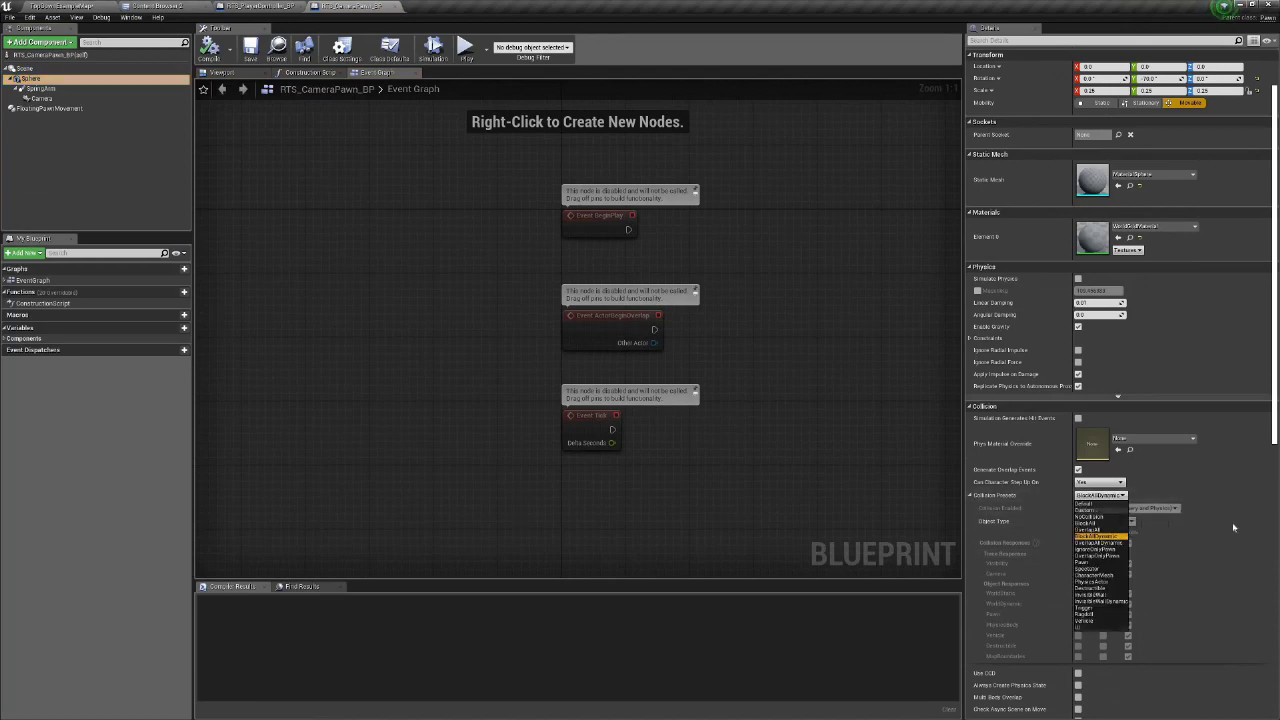
pyautogui.click(1086, 510)
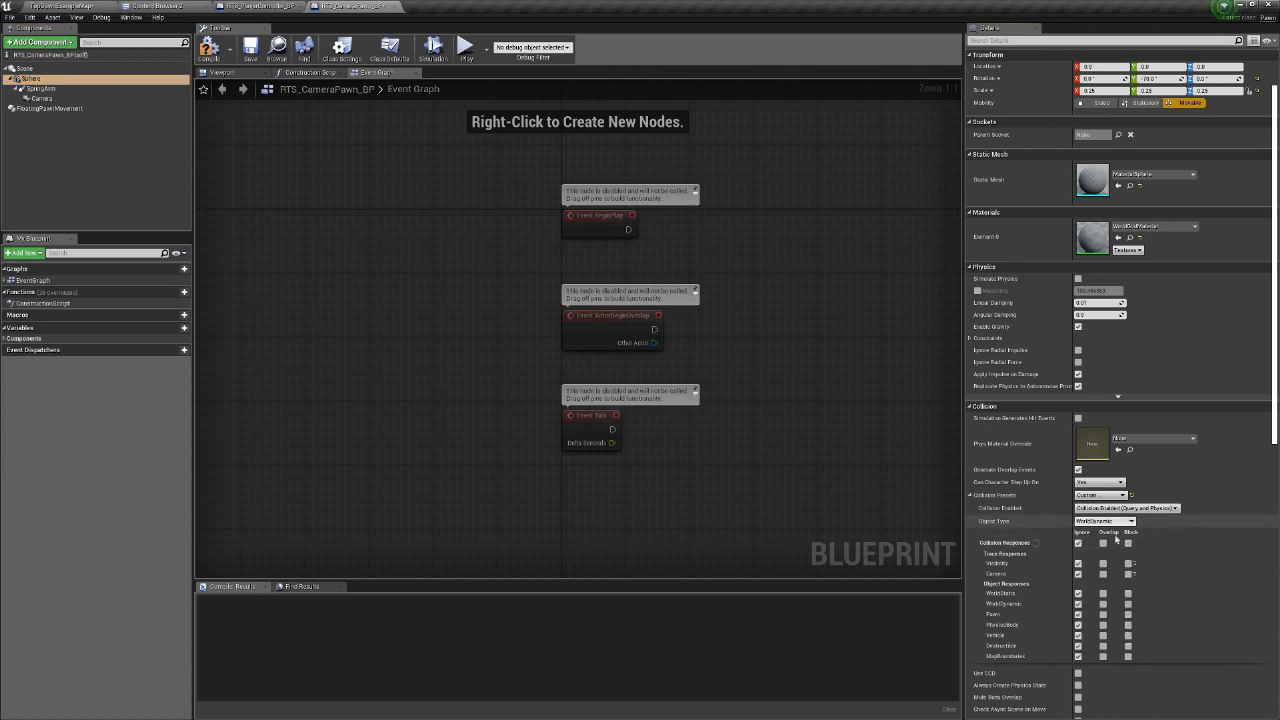
# - Set all of the Sphere's collision responses to Ignore except MapBoundaries, which is set to Block, and compile and save the blueprint
pyautogui.click(1078, 521)
pyautogui.click(1138, 669)
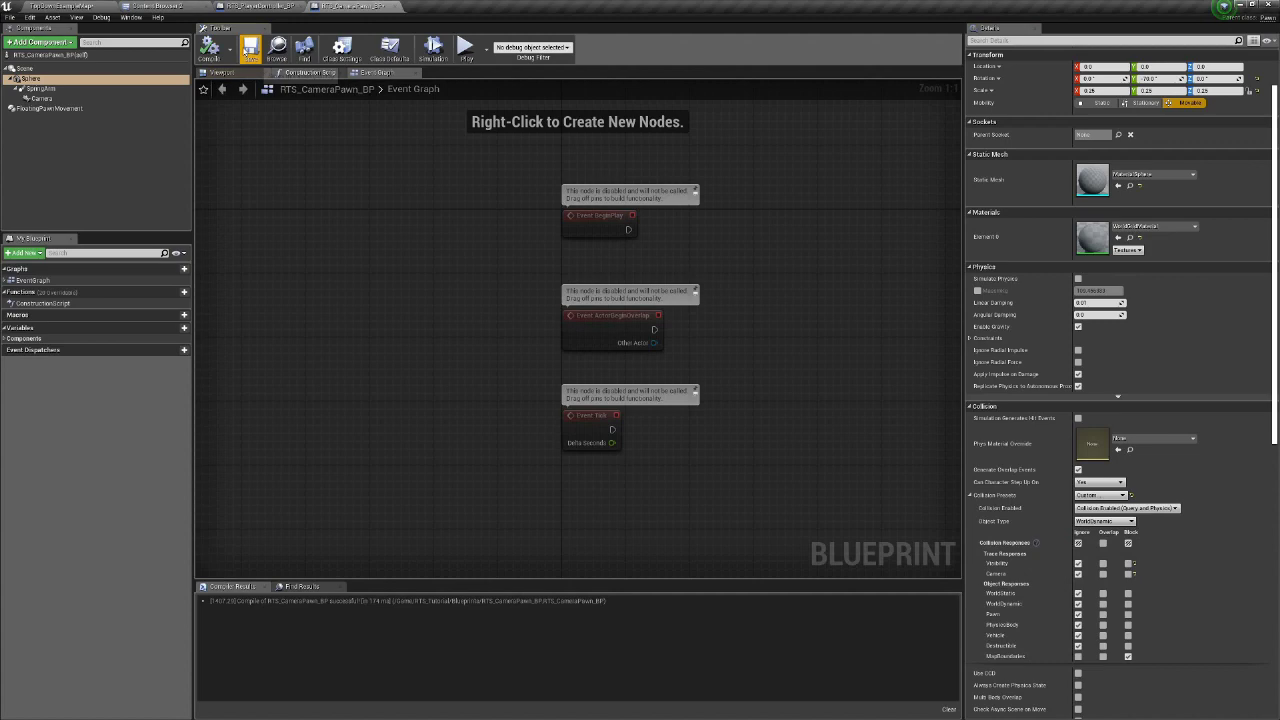
pyautogui.click(250, 50)
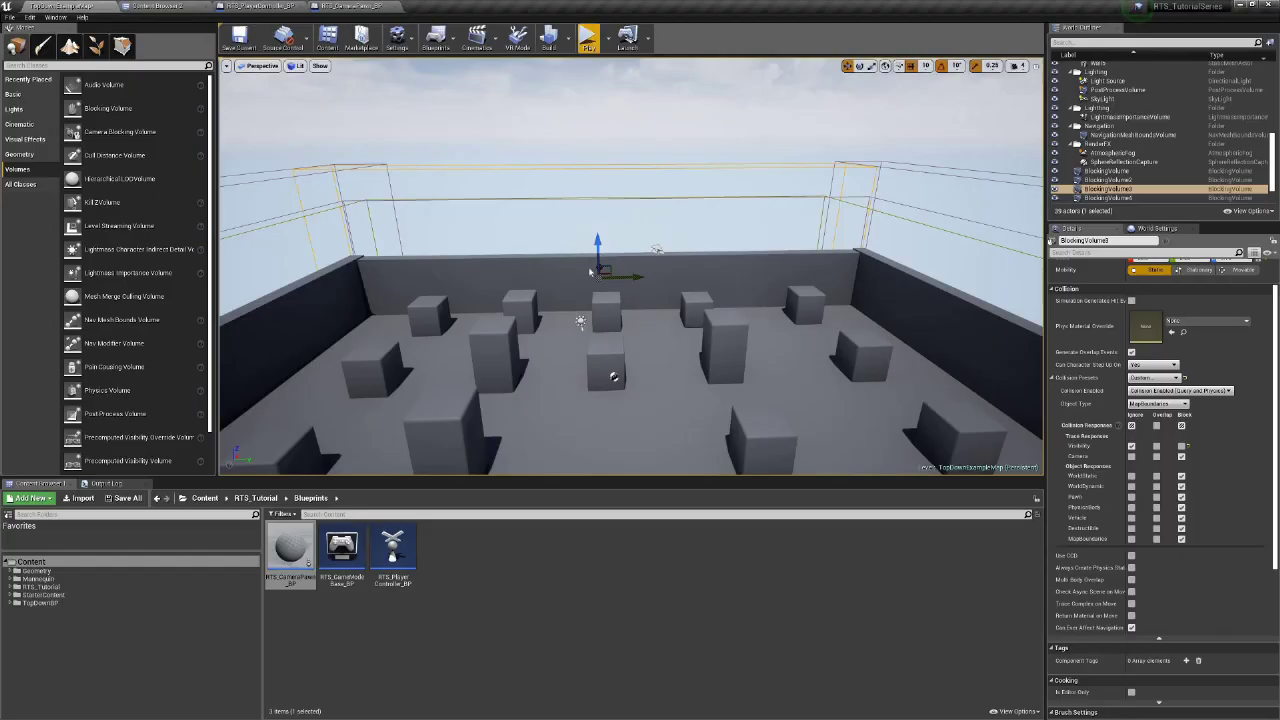
# - Play-test the level, moving the camera in all directions against the map boundaries, and end the play session
pyautogui.click(588, 38)
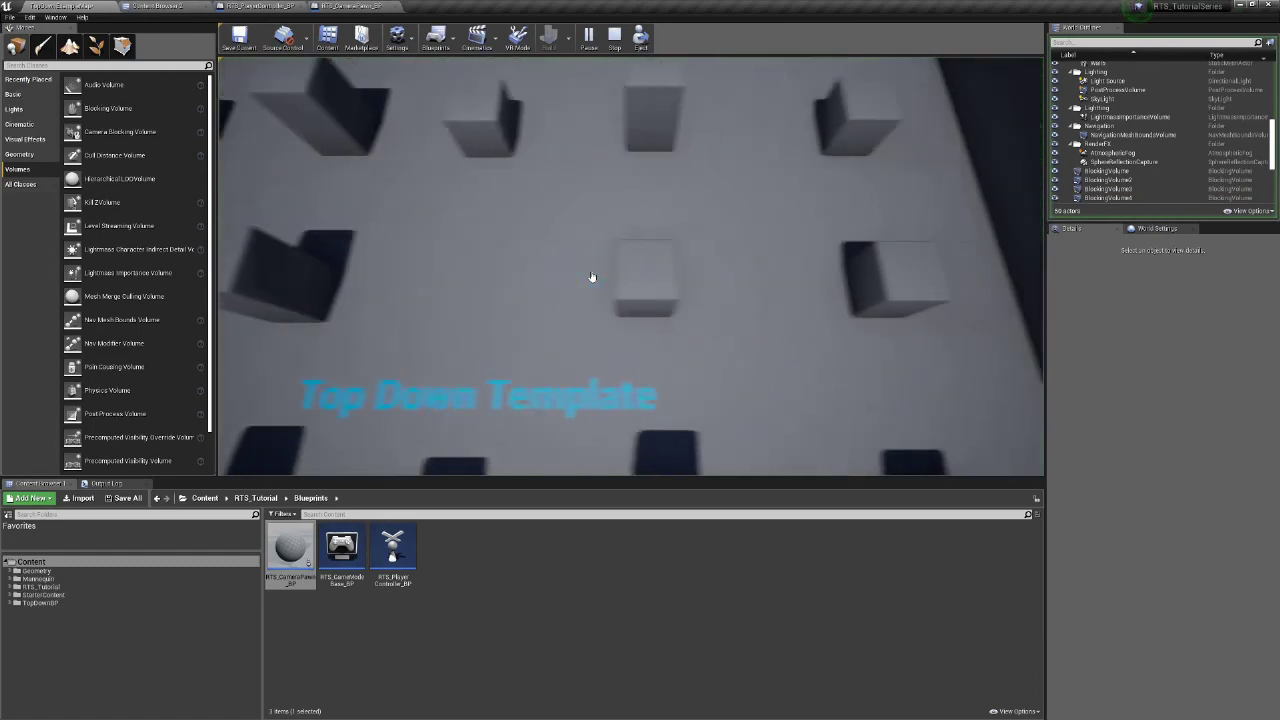
pyautogui.press('d')
pyautogui.press('a')
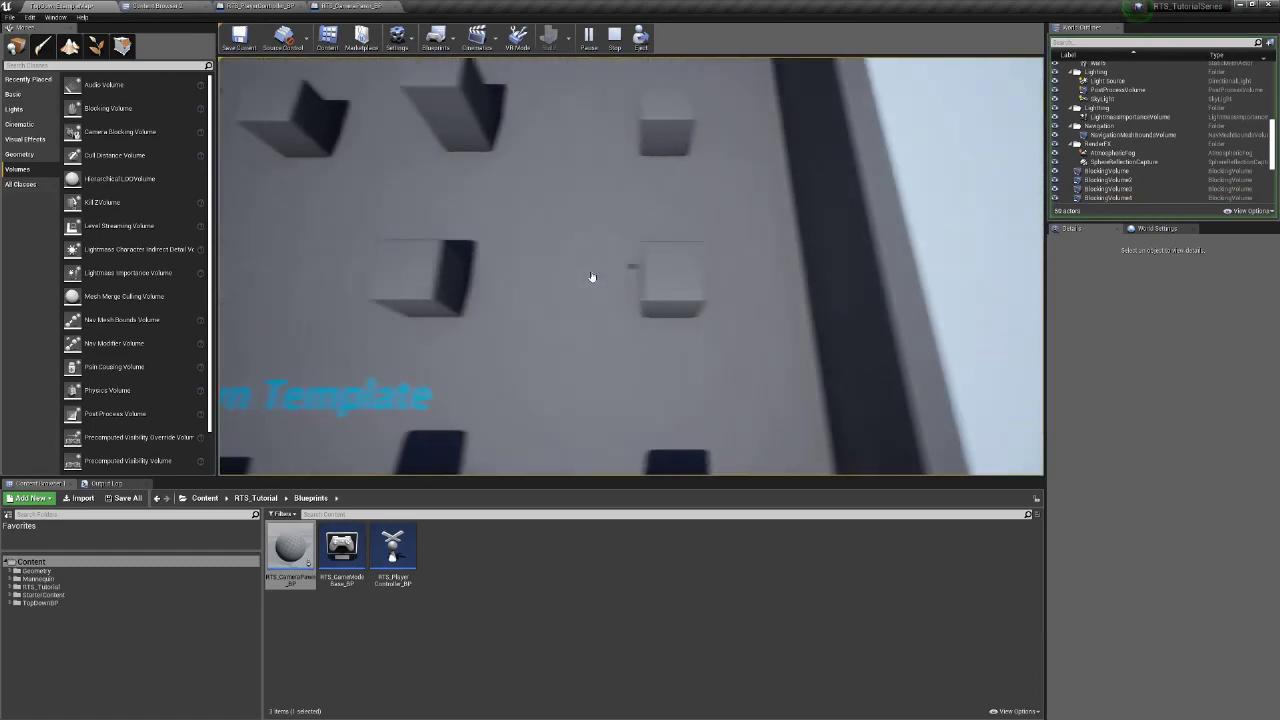
pyautogui.press('s')
pyautogui.press('w')
pyautogui.press('s')
pyautogui.press('d')
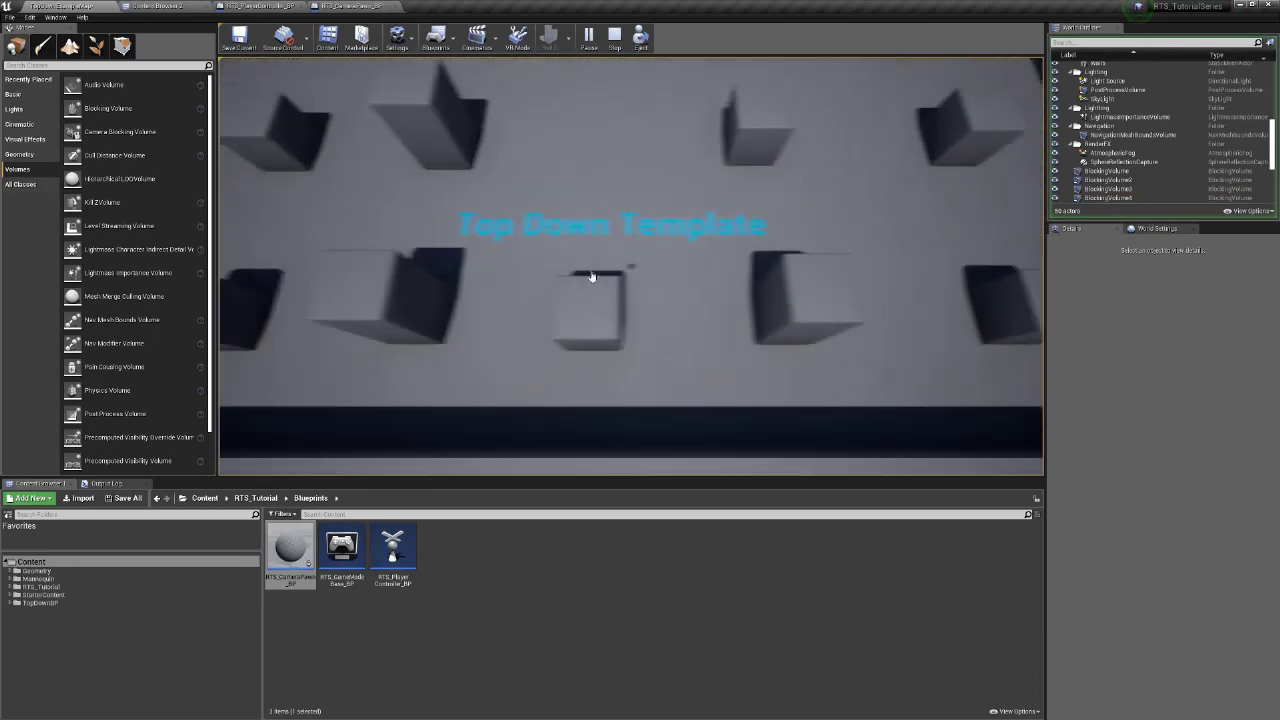
pyautogui.press('w')
pyautogui.press('d')
pyautogui.press('a')
pyautogui.press('s')
pyautogui.press('w')
pyautogui.press('d')
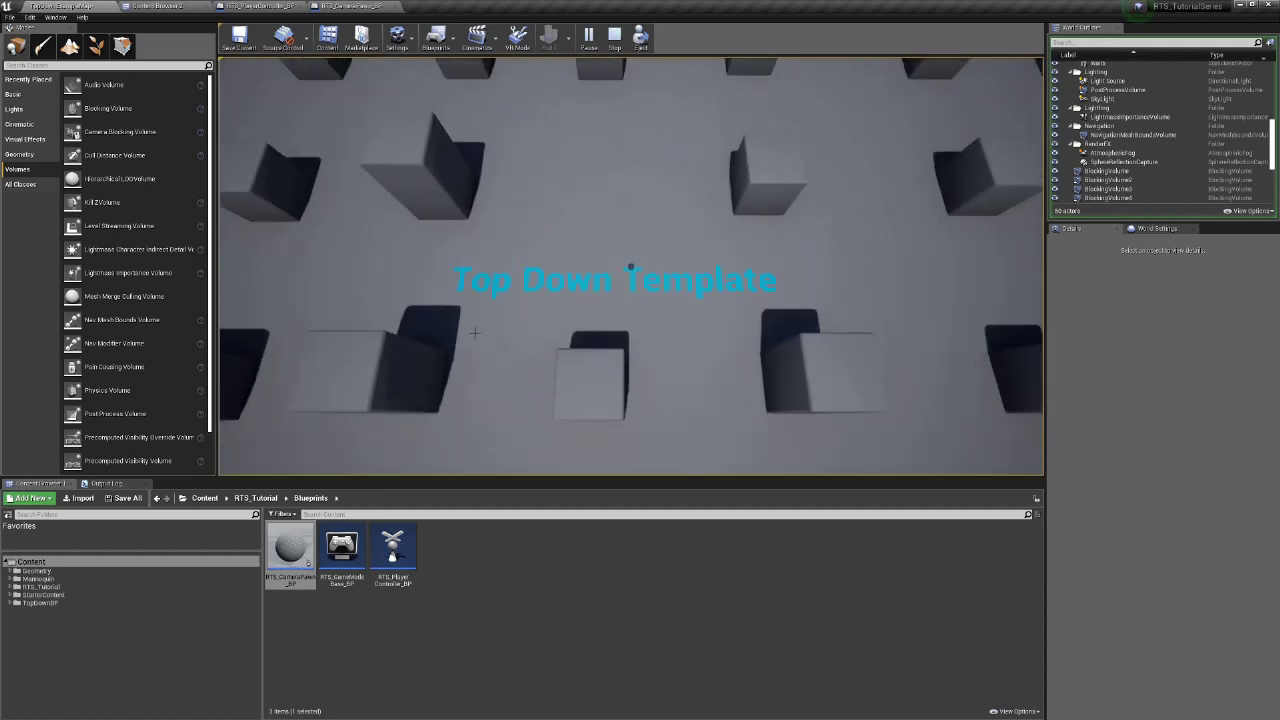
pyautogui.press('Escape')
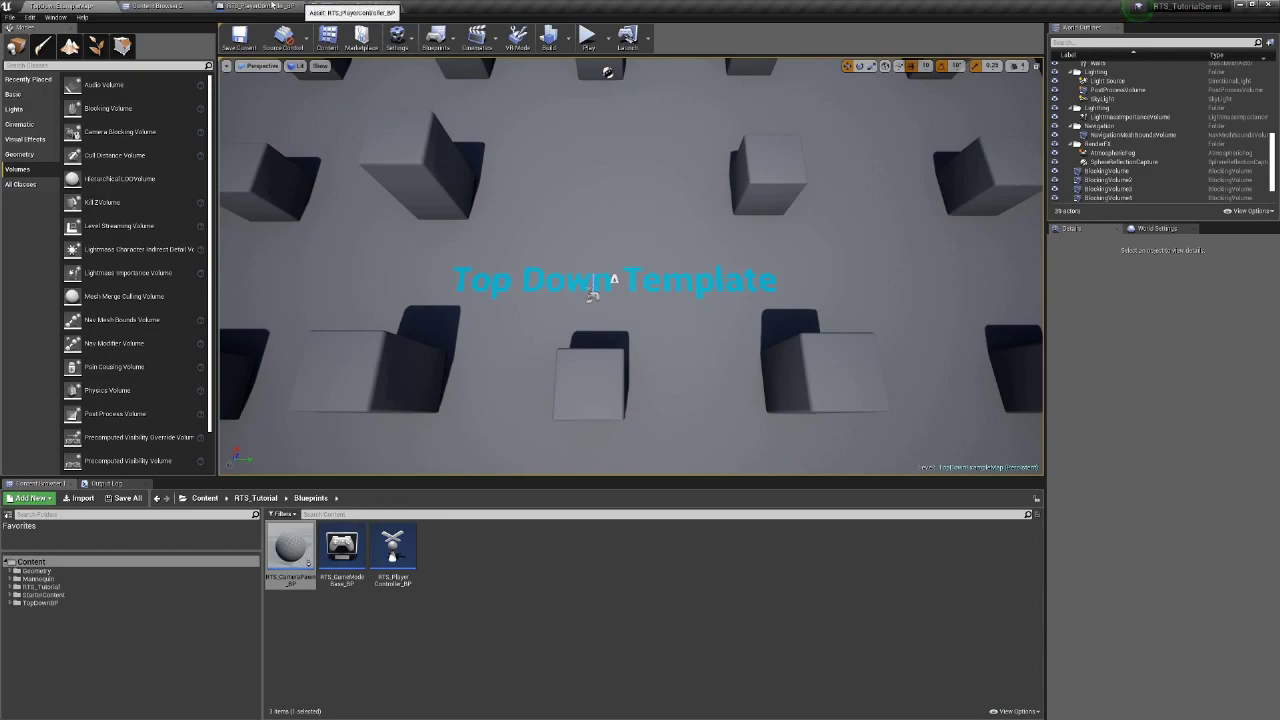
# - In the RTS_CameraPawn_BP viewport, select the root Scene component and filter its details by "coll" to check for collision settings
pyautogui.click(345, 6)
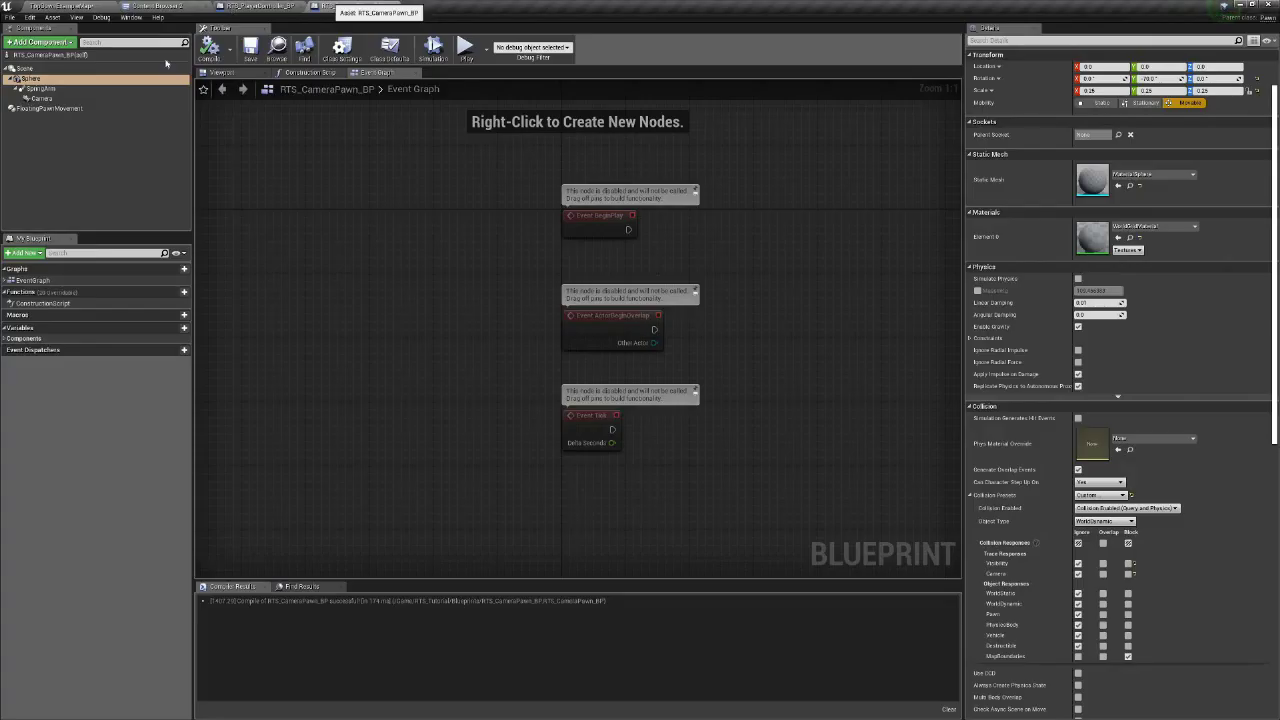
pyautogui.click(222, 73)
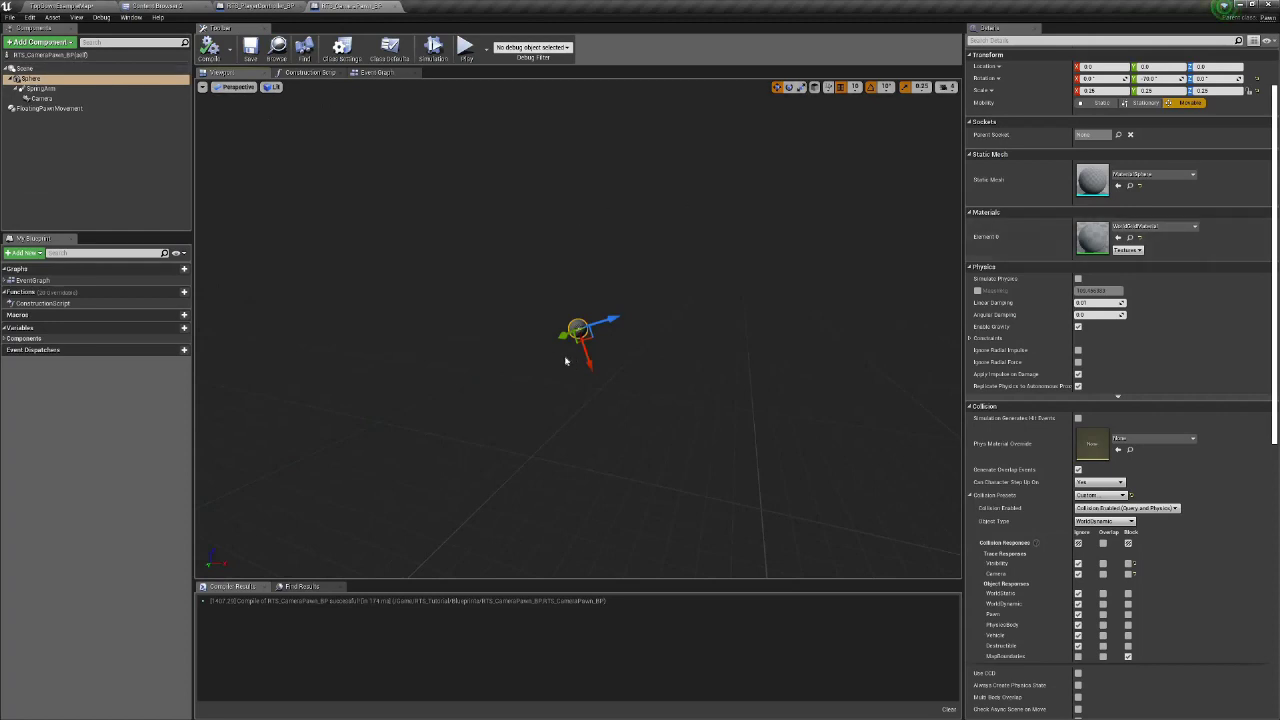
pyautogui.click(24, 68)
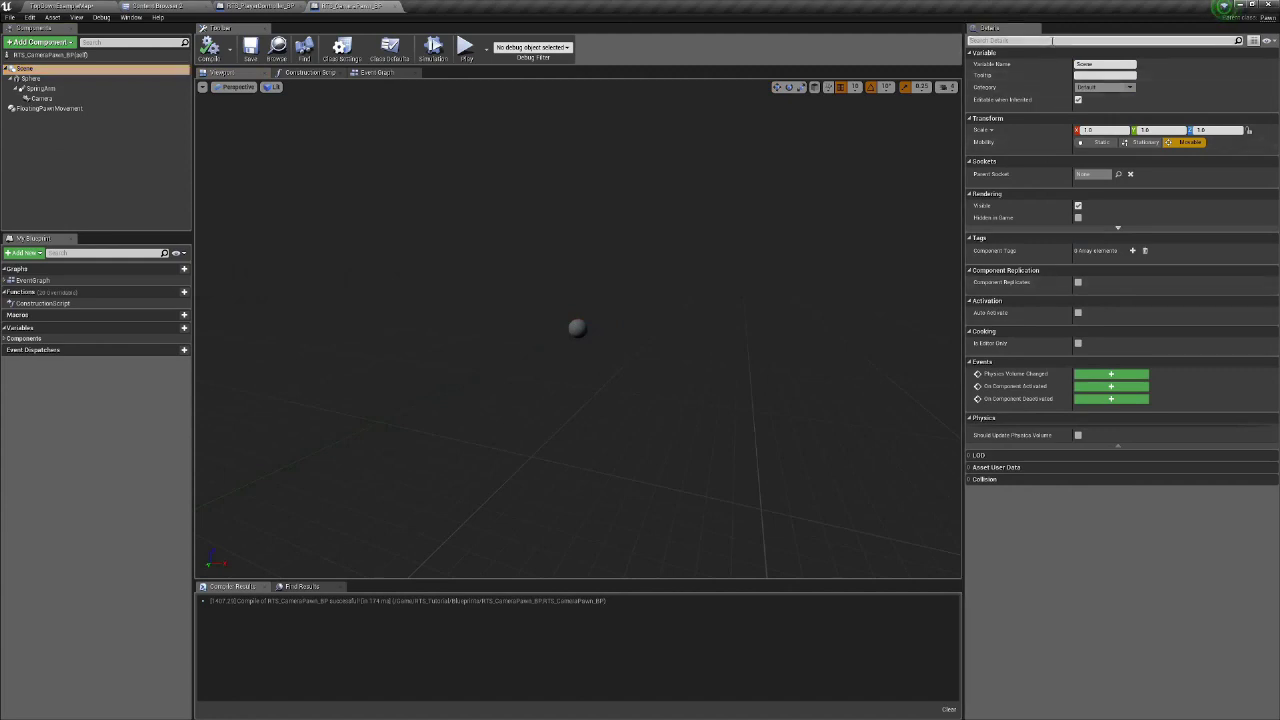
pyautogui.click(1052, 40)
pyautogui.write('coll')
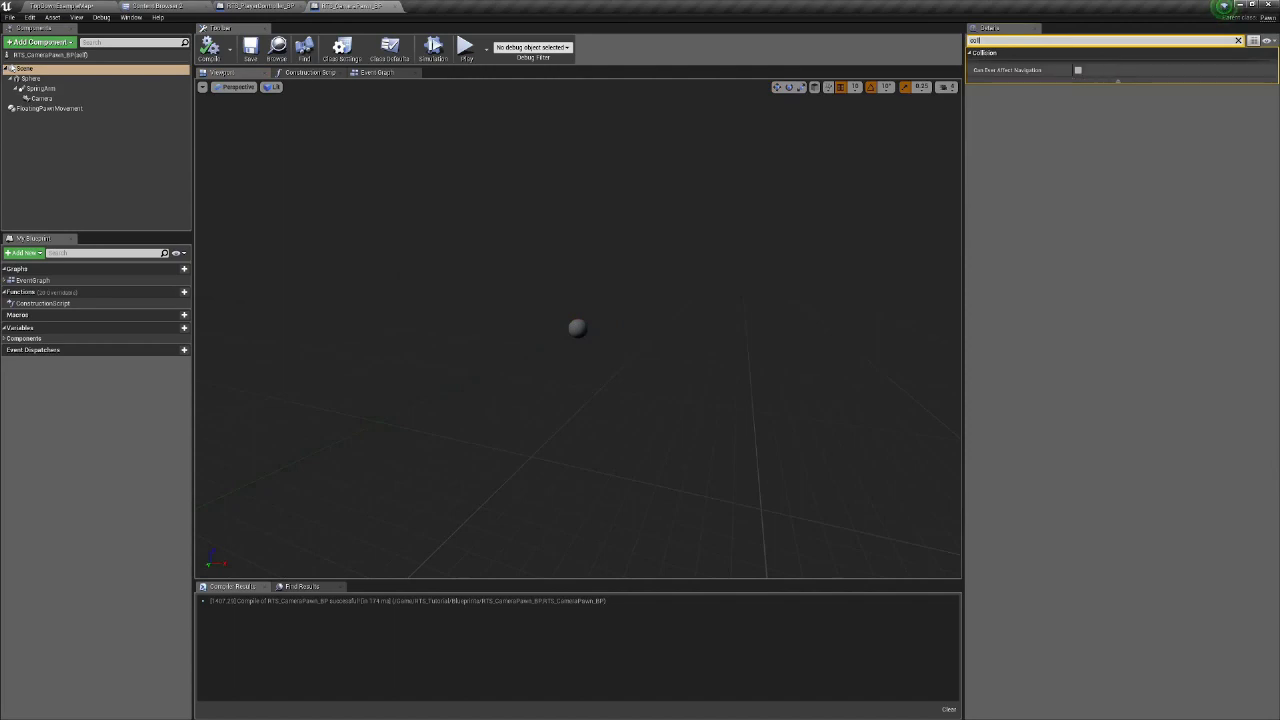
# - Make the Sphere the new root component of RTS_CameraPawn_BP in place of the Scene component
pyautogui.click(30, 79)
pyautogui.click(25, 69)
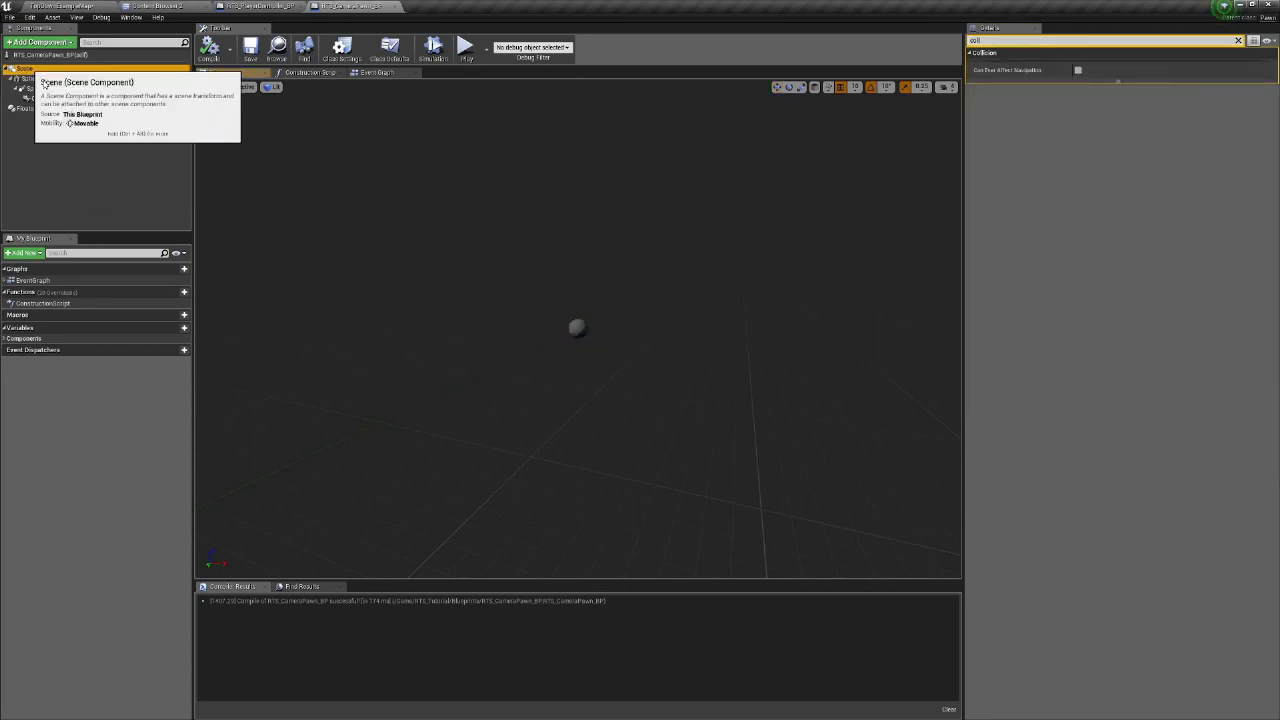
pyautogui.click(31, 79)
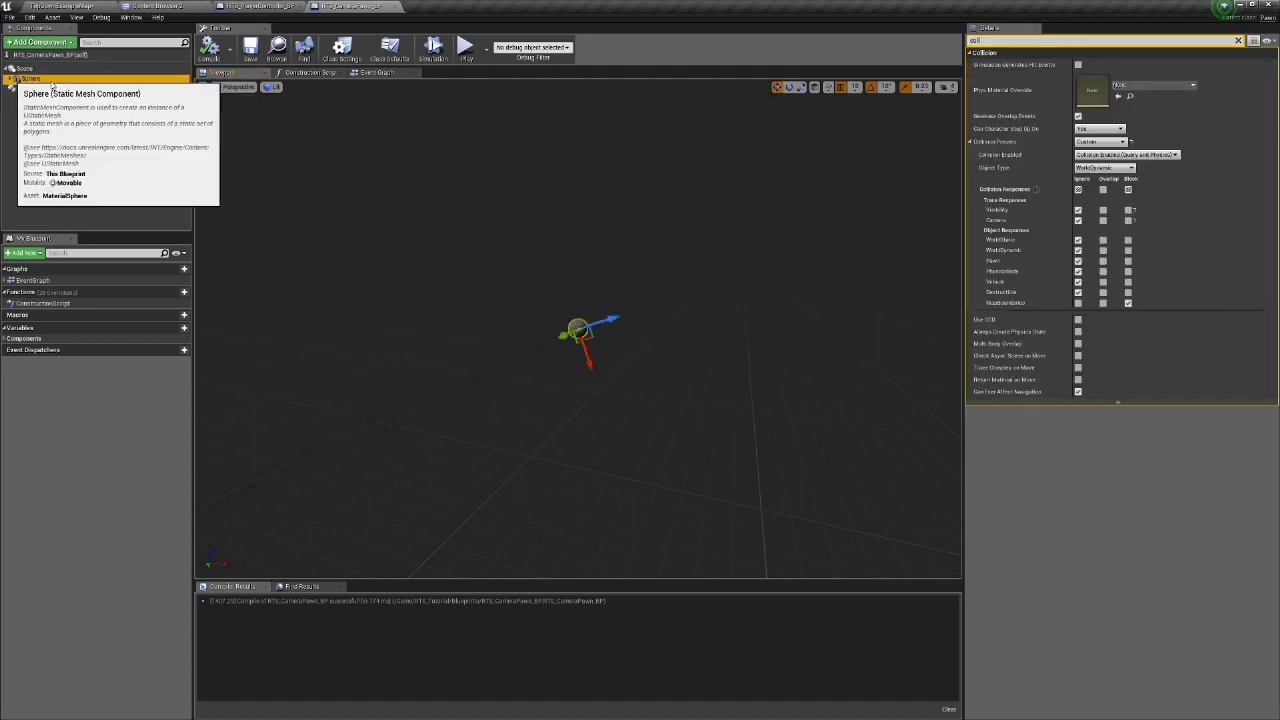
pyautogui.click(10, 79)
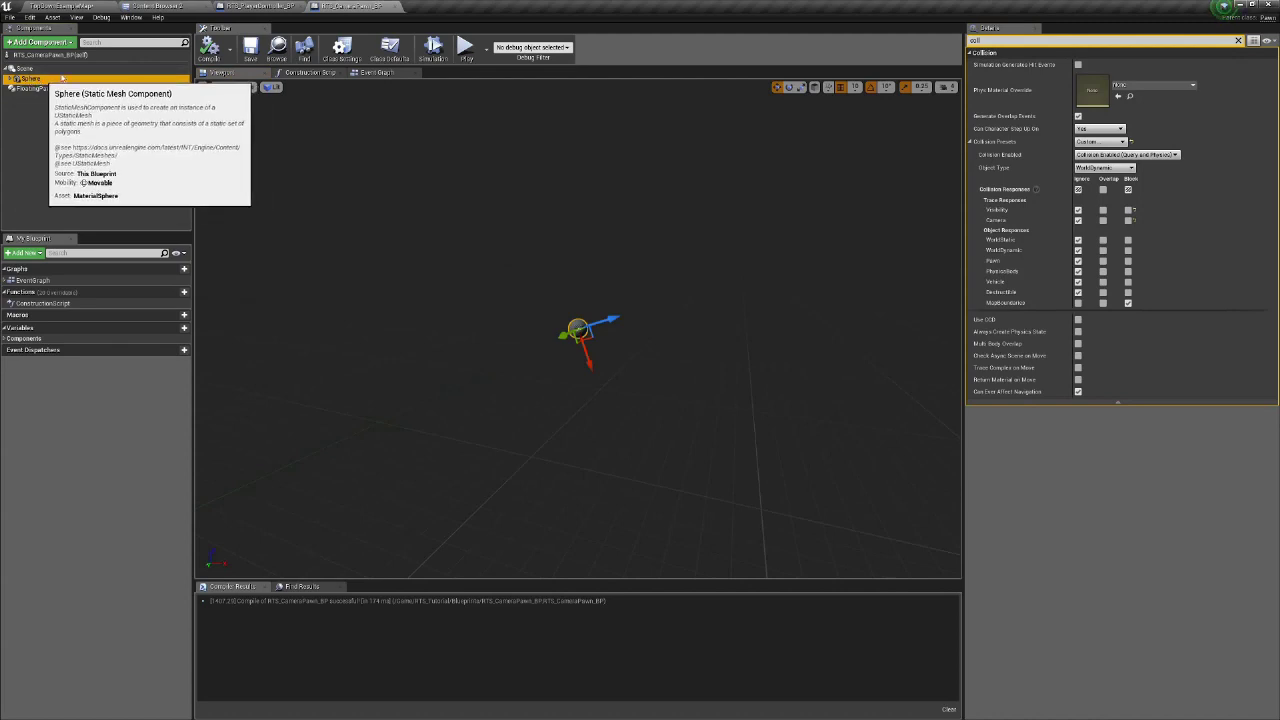
pyautogui.moveTo(33, 79); pyautogui.dragTo(24, 70)
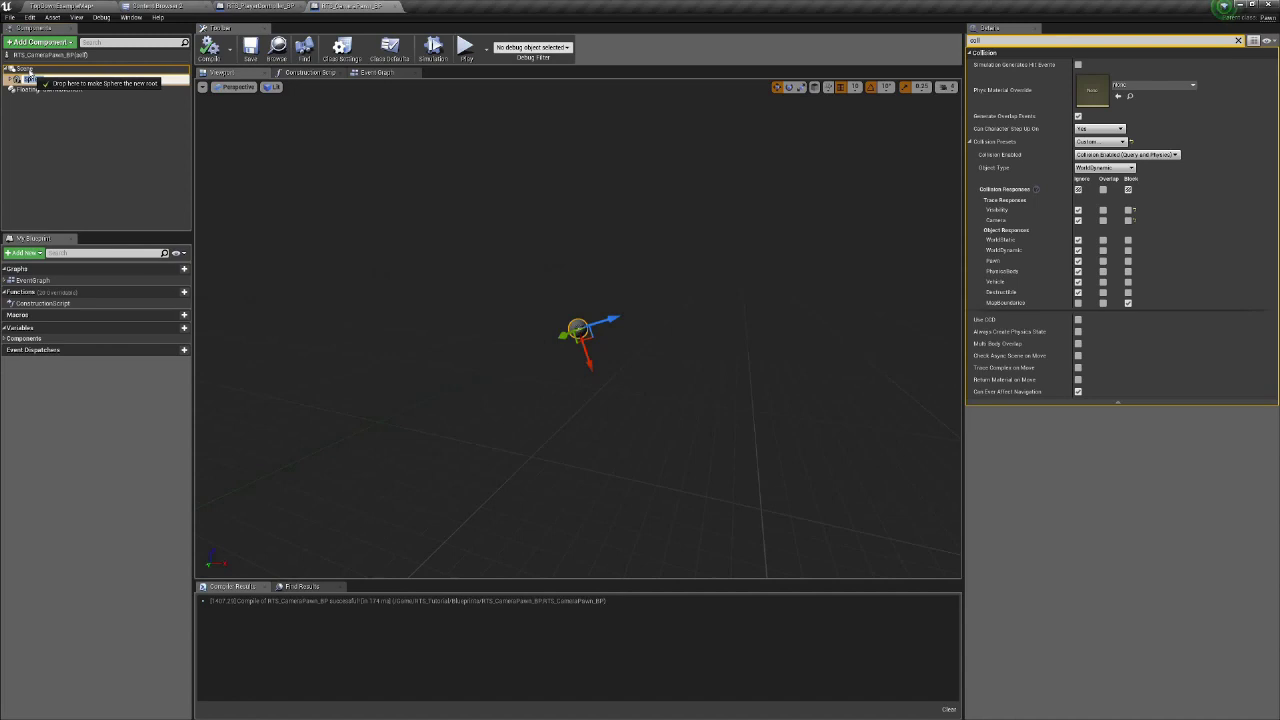
pyautogui.moveTo(27, 72); pyautogui.dragTo(28, 74)
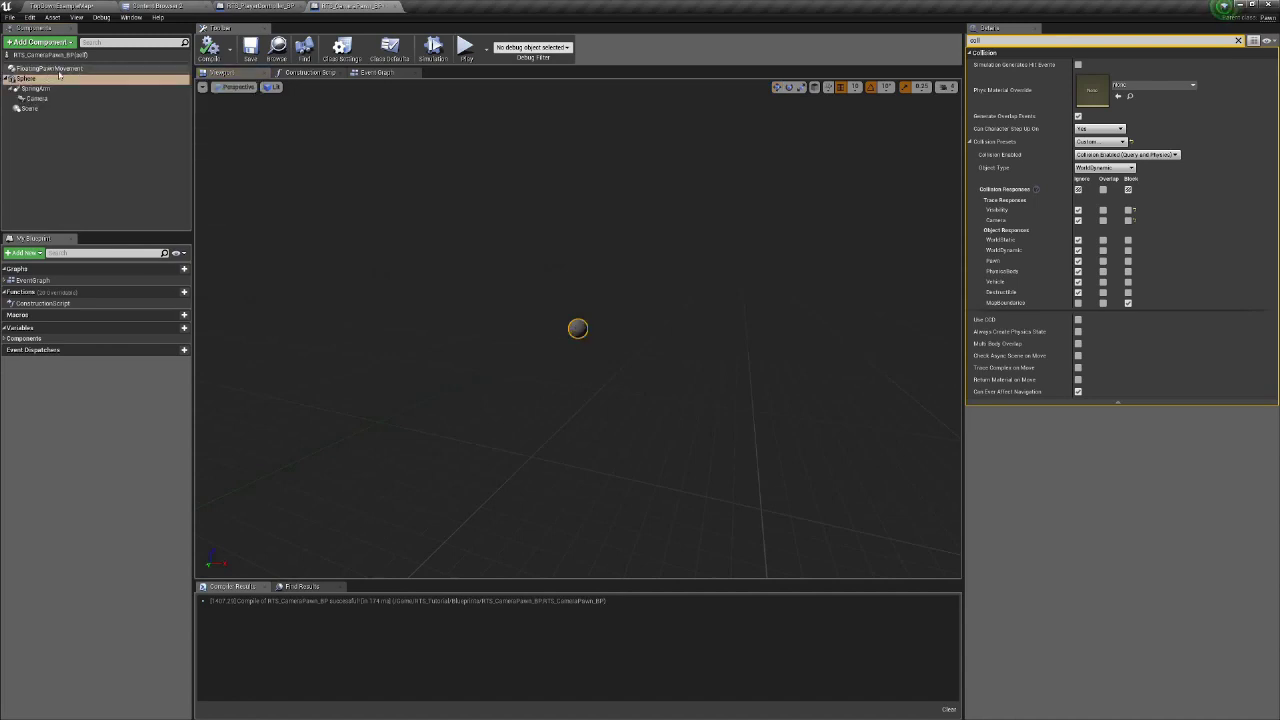
# - Delete the leftover Scene component, keep the Sphere's MapBoundaries response on Block, and compile the blueprint
pyautogui.click(47, 109)
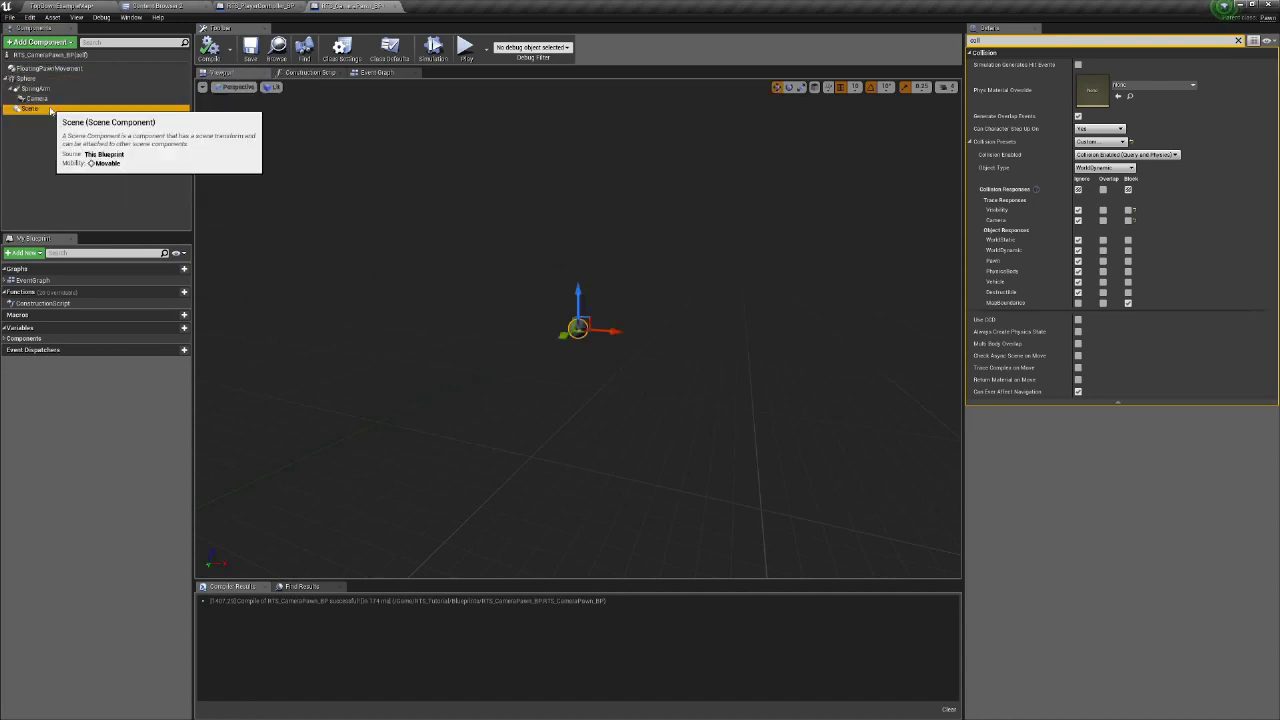
pyautogui.press('Delete')
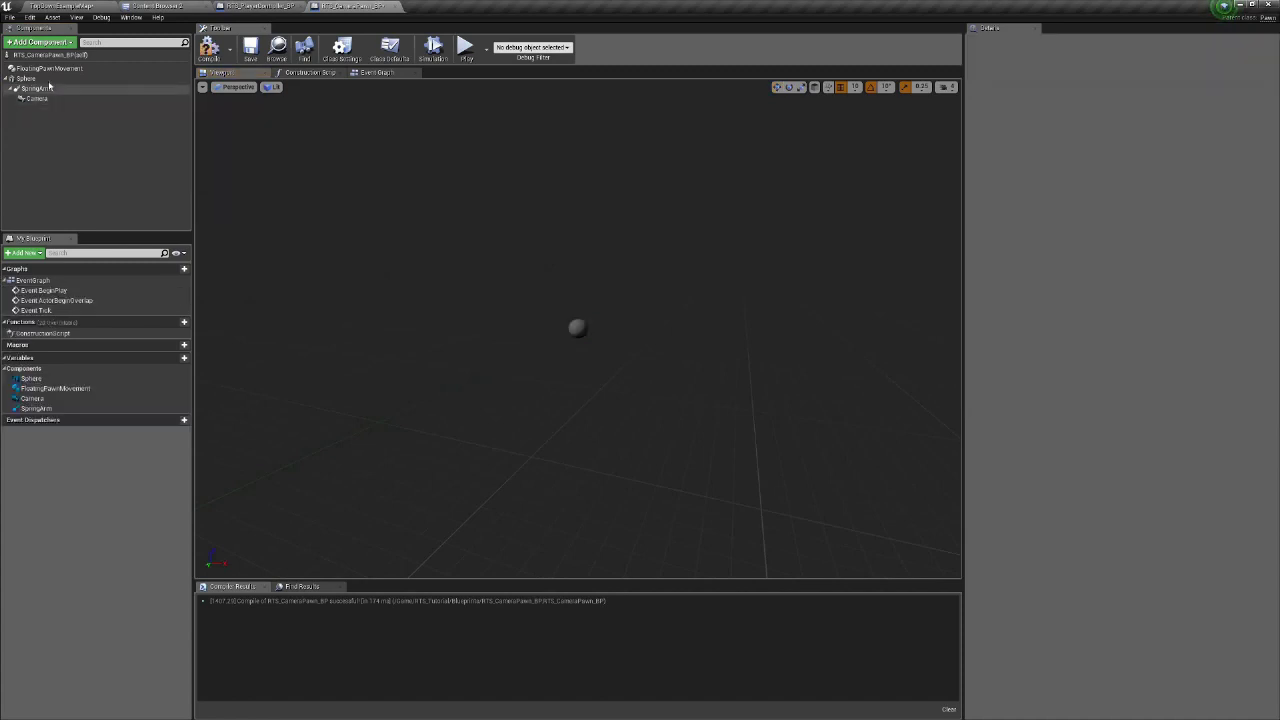
pyautogui.click(40, 79)
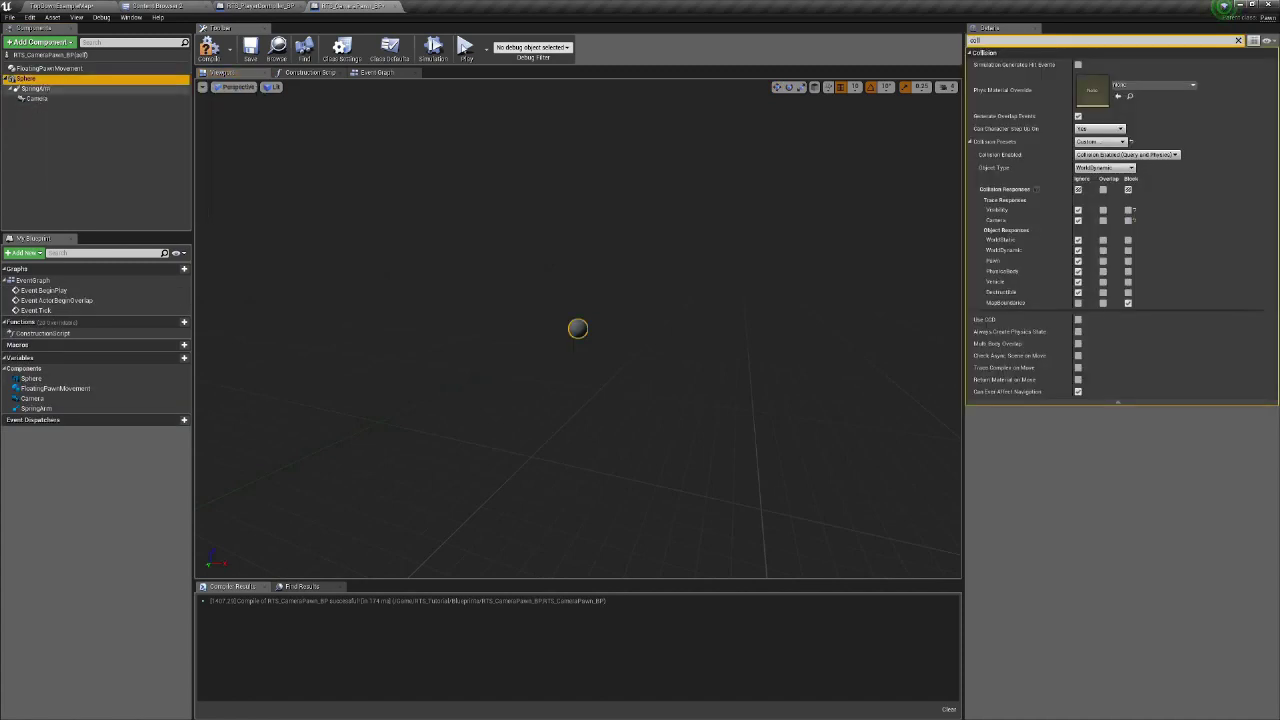
pyautogui.click(1128, 303)
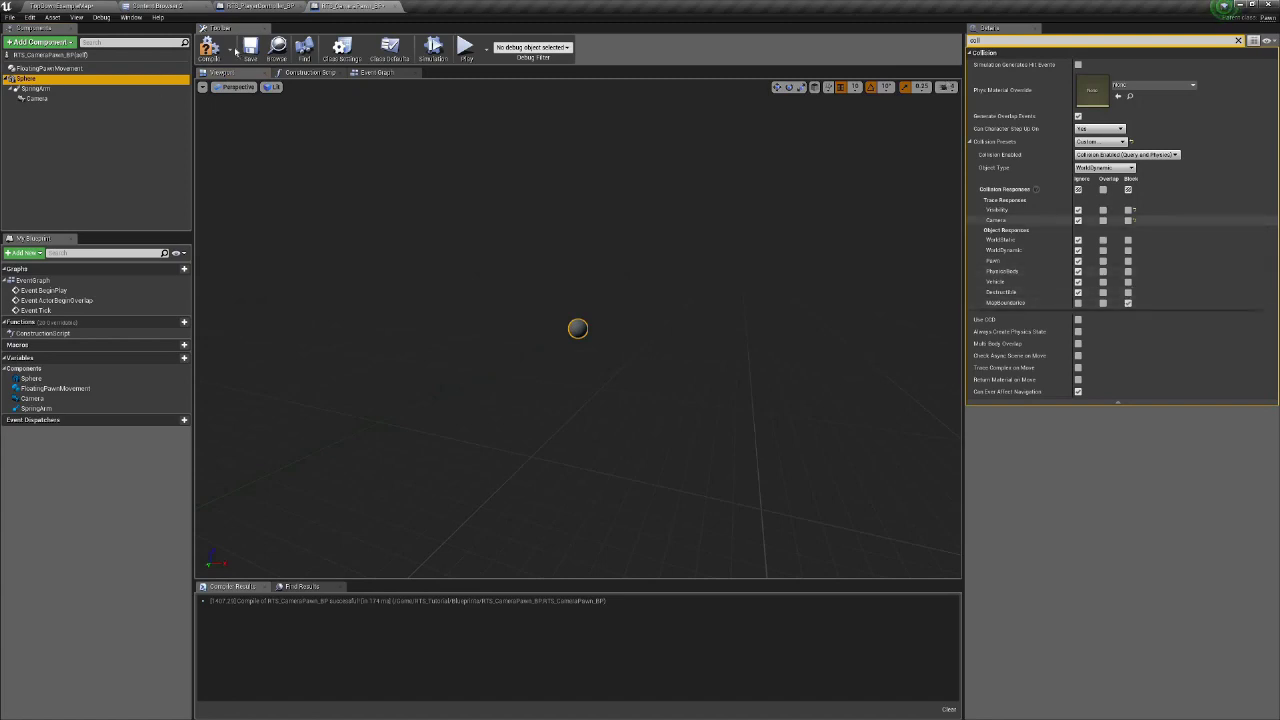
pyautogui.click(210, 47)
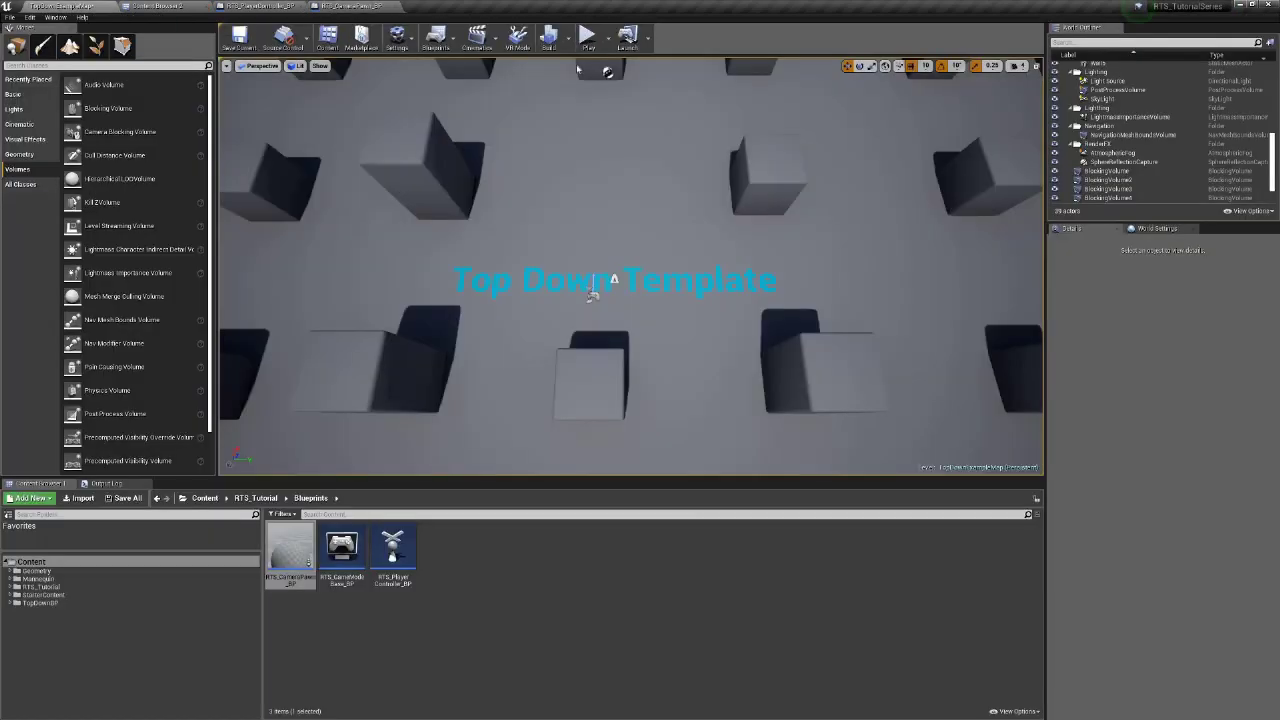
# - Play-test the level, moving the camera backward out of the arena and forward again while rotating the view, and end the session
pyautogui.click(589, 39)
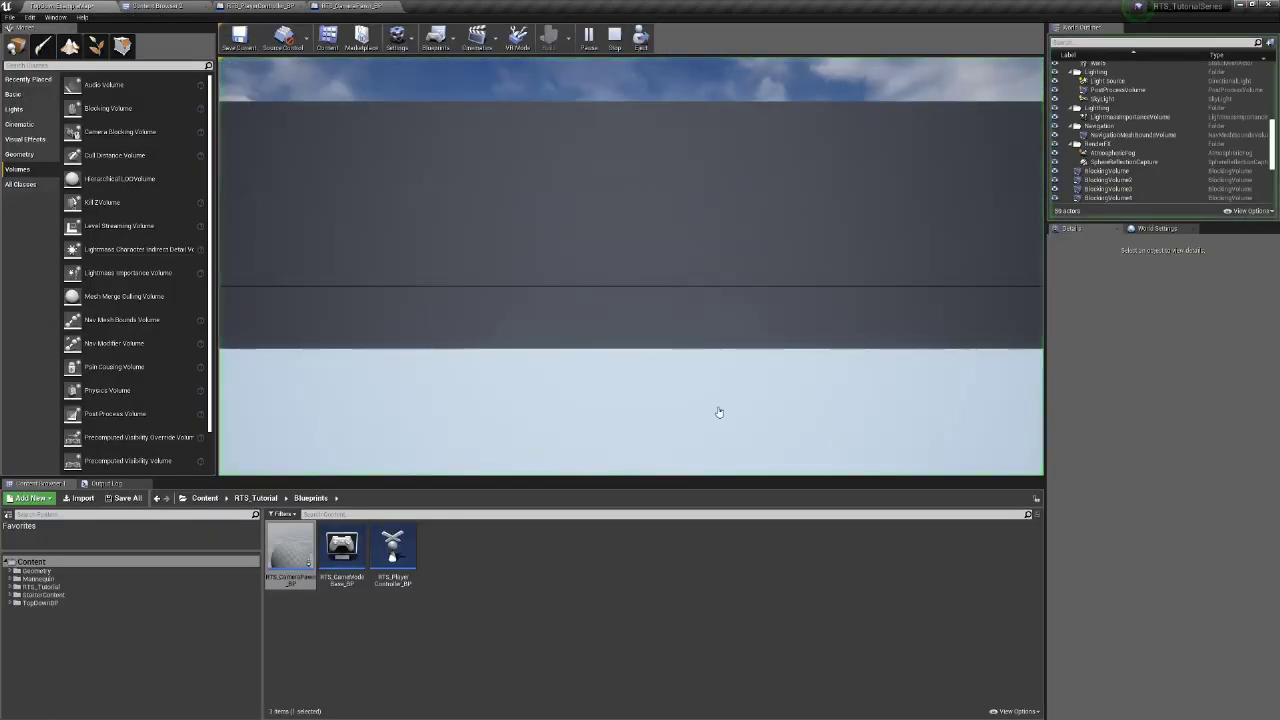
pyautogui.moveTo(719, 412); pyautogui.dragTo(686, 131)
pyautogui.press('s')
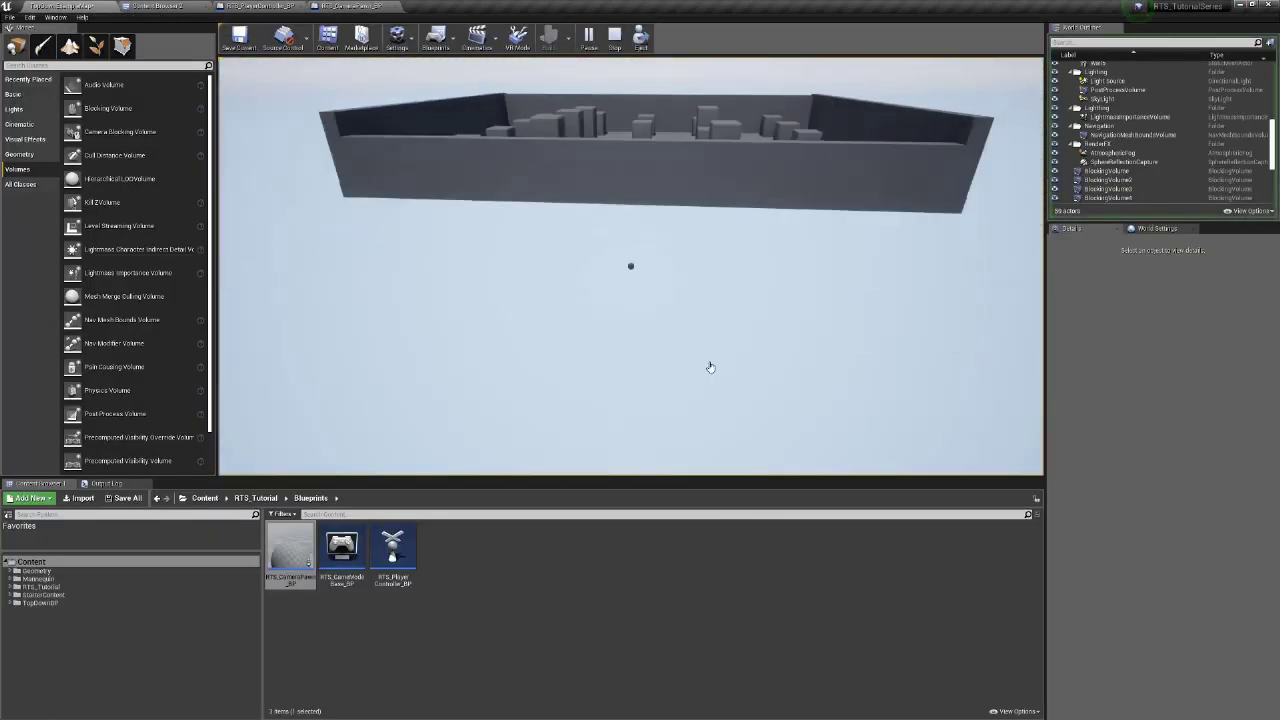
pyautogui.moveTo(710, 367); pyautogui.dragTo(697, 314)
pyautogui.press('w')
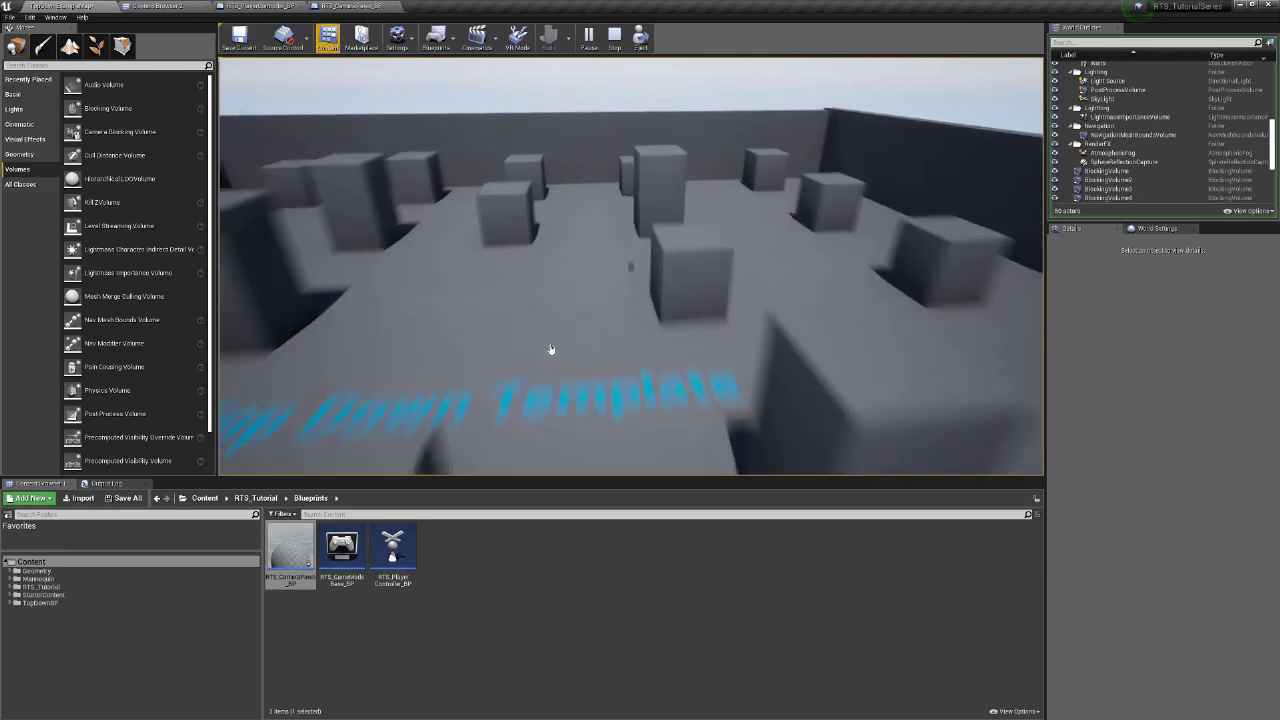
pyautogui.click(255, 6)
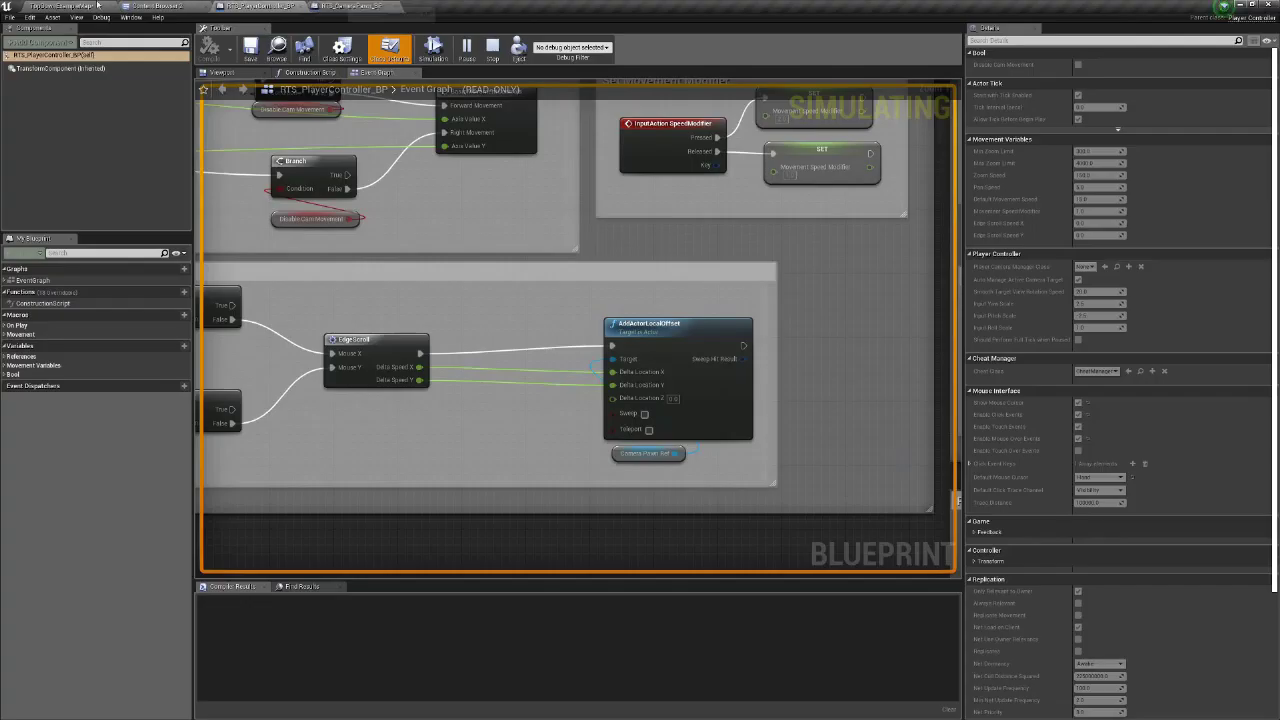
pyautogui.click(88, 6)
pyautogui.press('Escape')
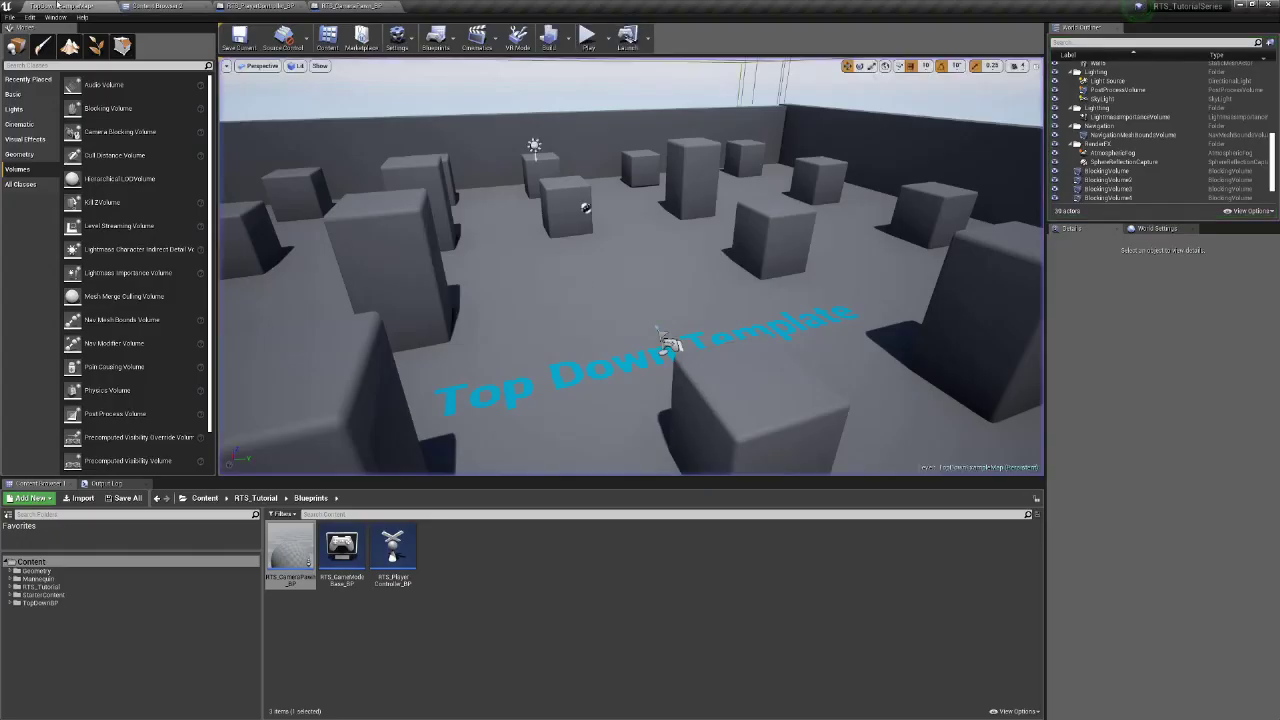
# - Return to the RTS_CameraPawn_BP blueprint and clear the "coll" filter from the component details
pyautogui.click(255, 6)
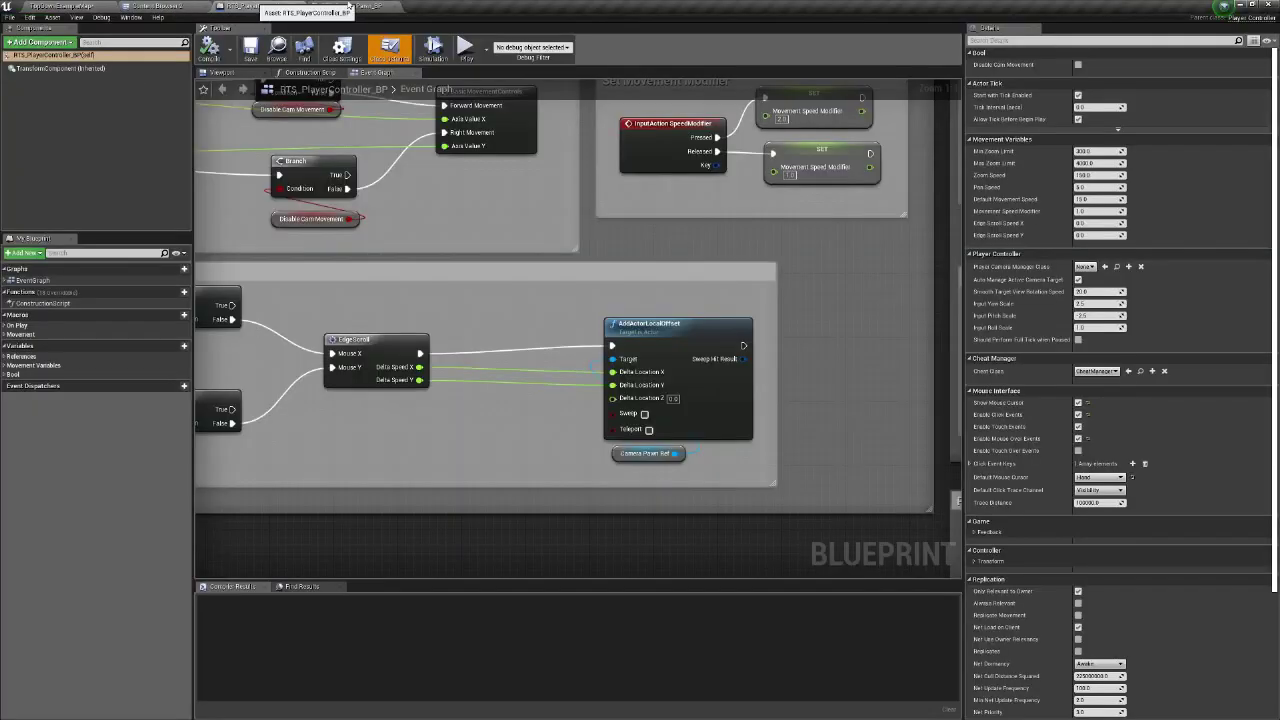
pyautogui.click(350, 6)
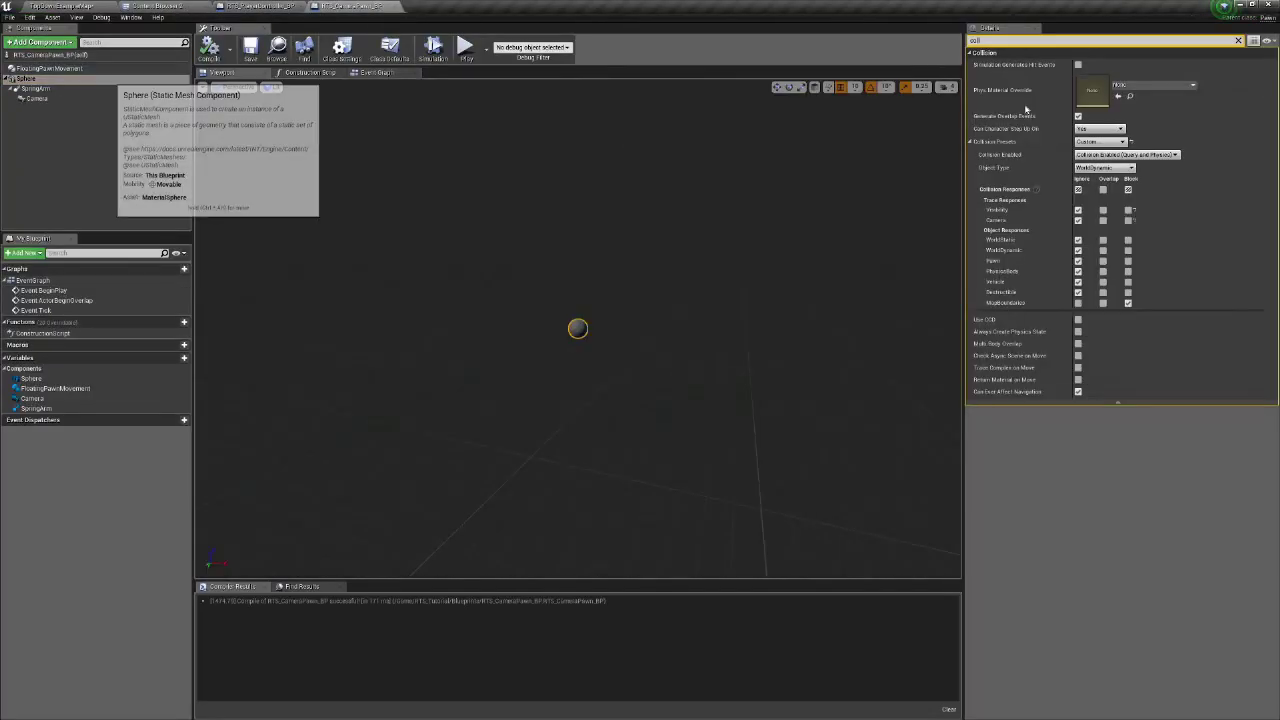
pyautogui.click(1015, 41)
pyautogui.write('coll')
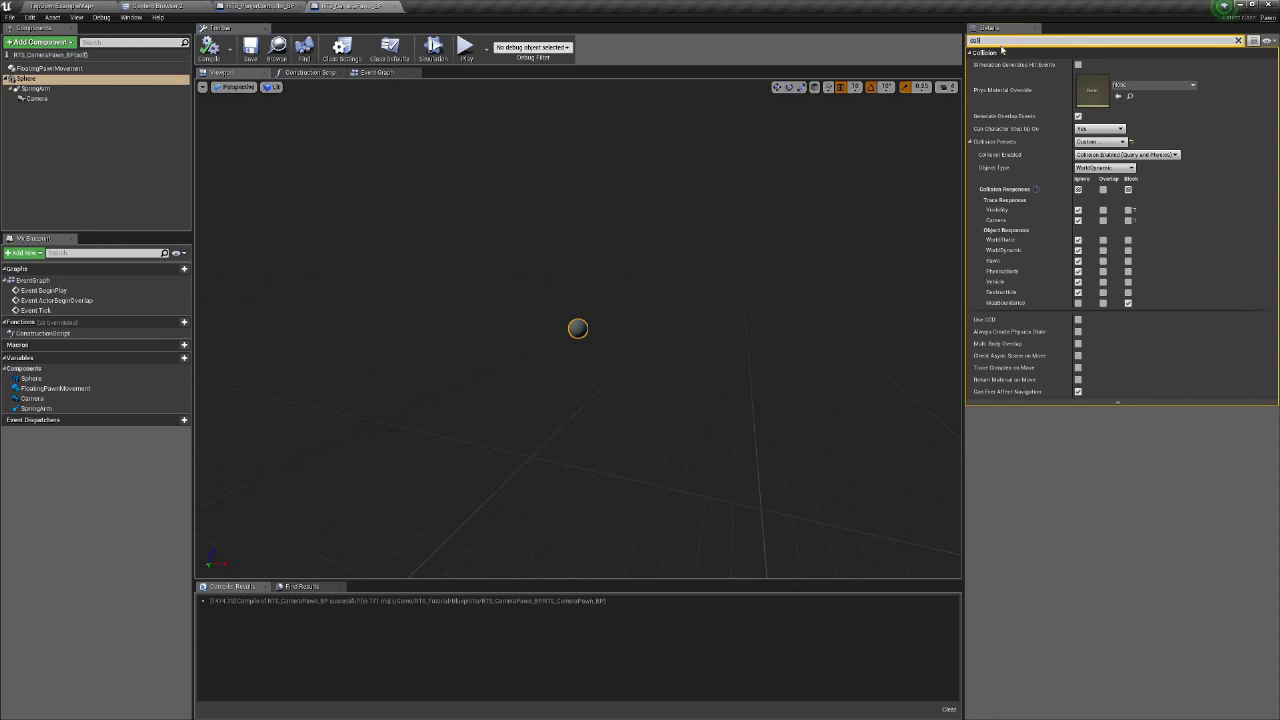
pyautogui.click(1238, 41)
# - Restore the SpringArm's downward tilt through its Y rotation, and compile and save the camera pawn blueprint
pyautogui.doubleClick(100, 90)
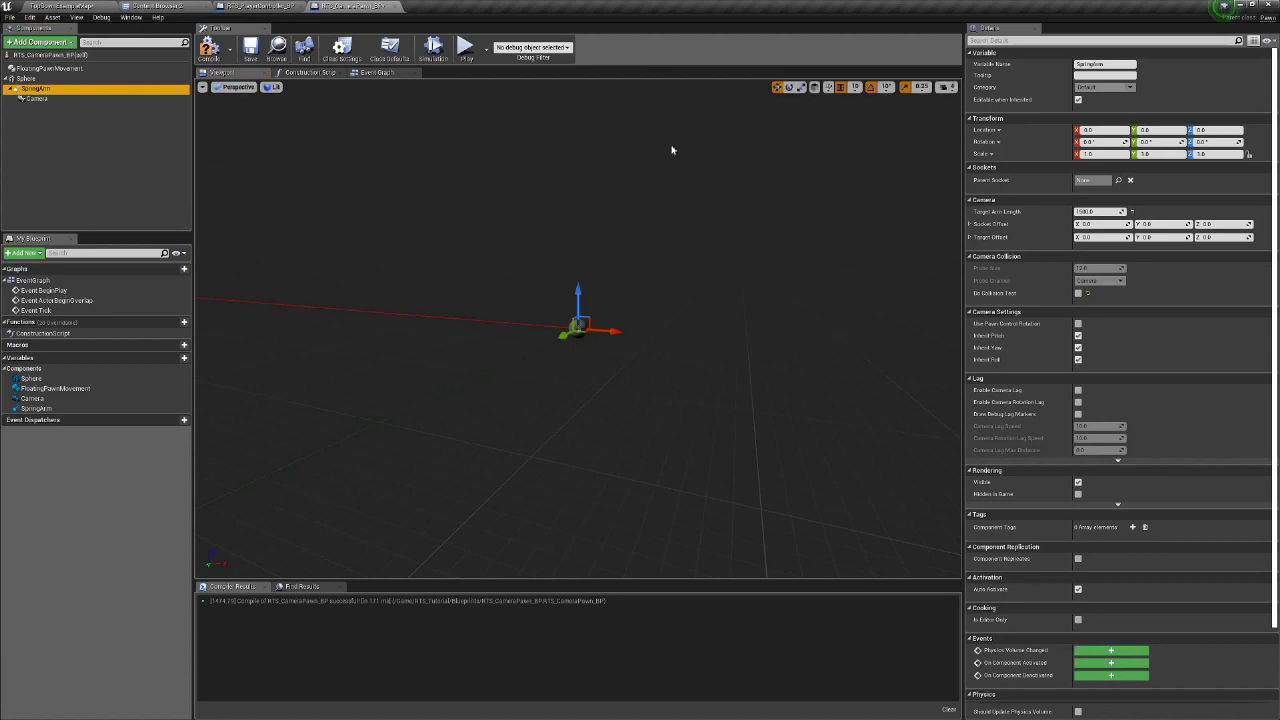
pyautogui.moveTo(600, 330); pyautogui.dragTo(420, 330, button='right')
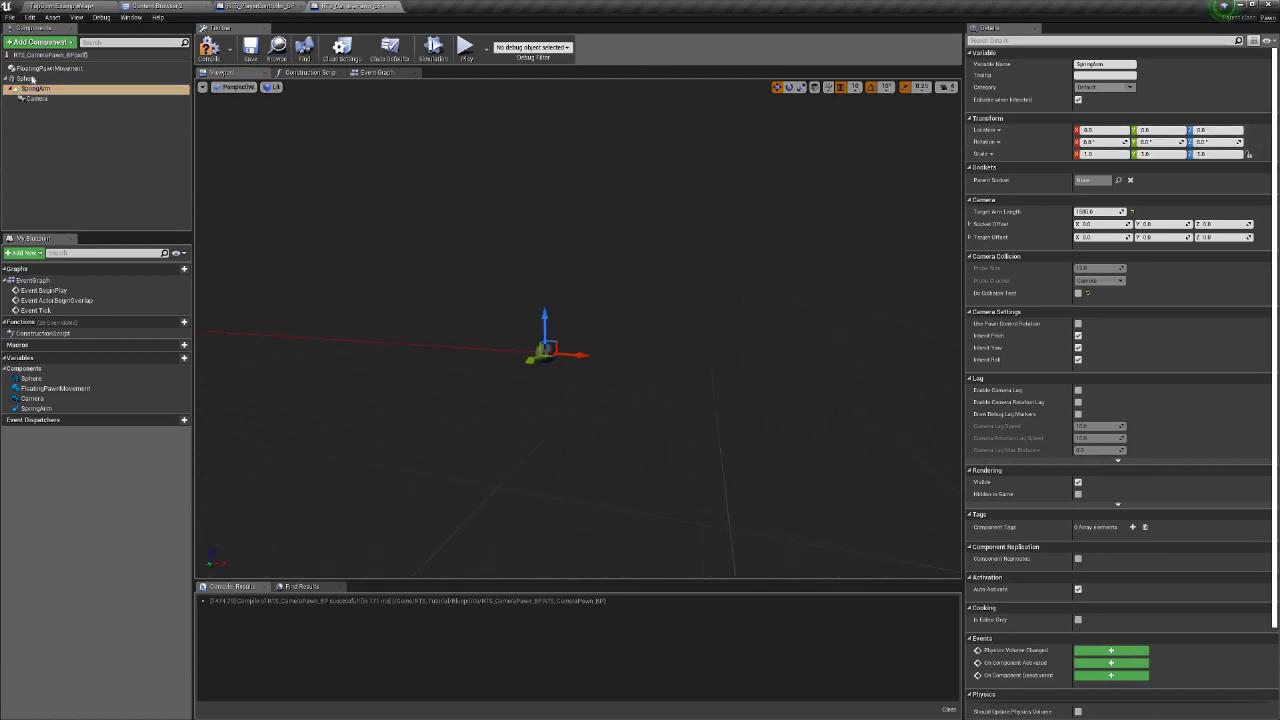
pyautogui.click(38, 79)
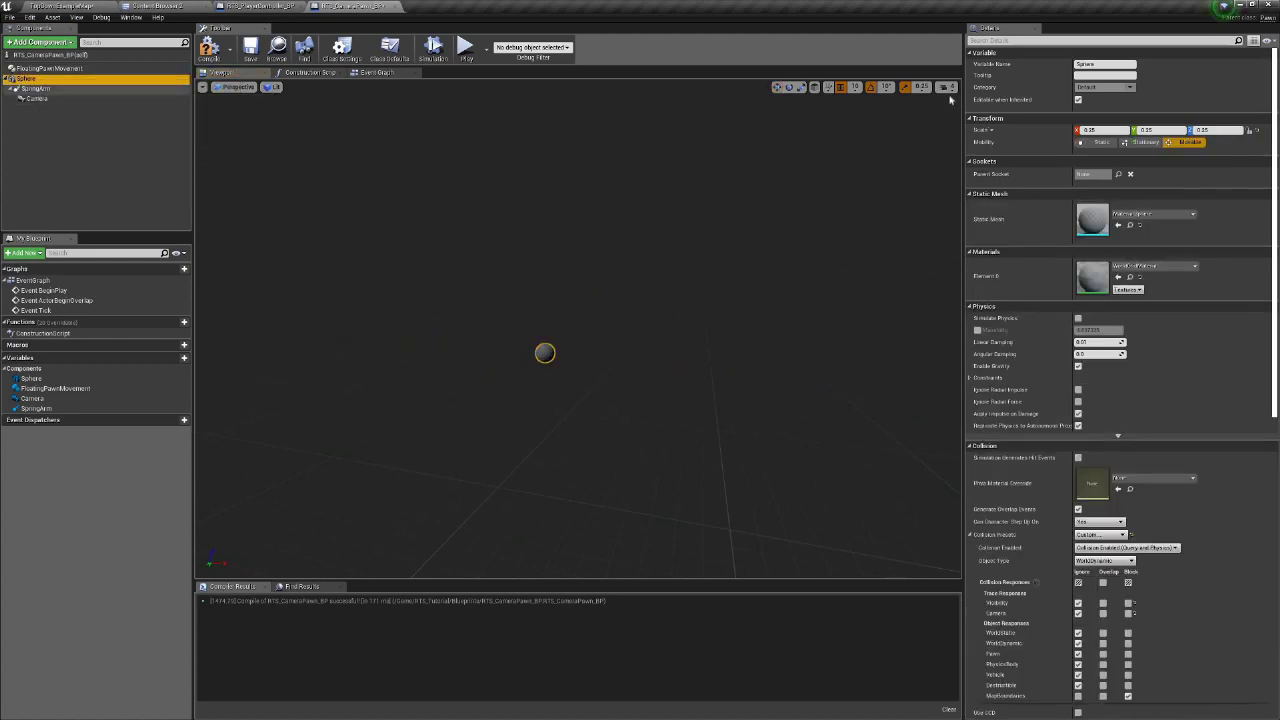
pyautogui.click(36, 89)
pyautogui.click(1150, 142)
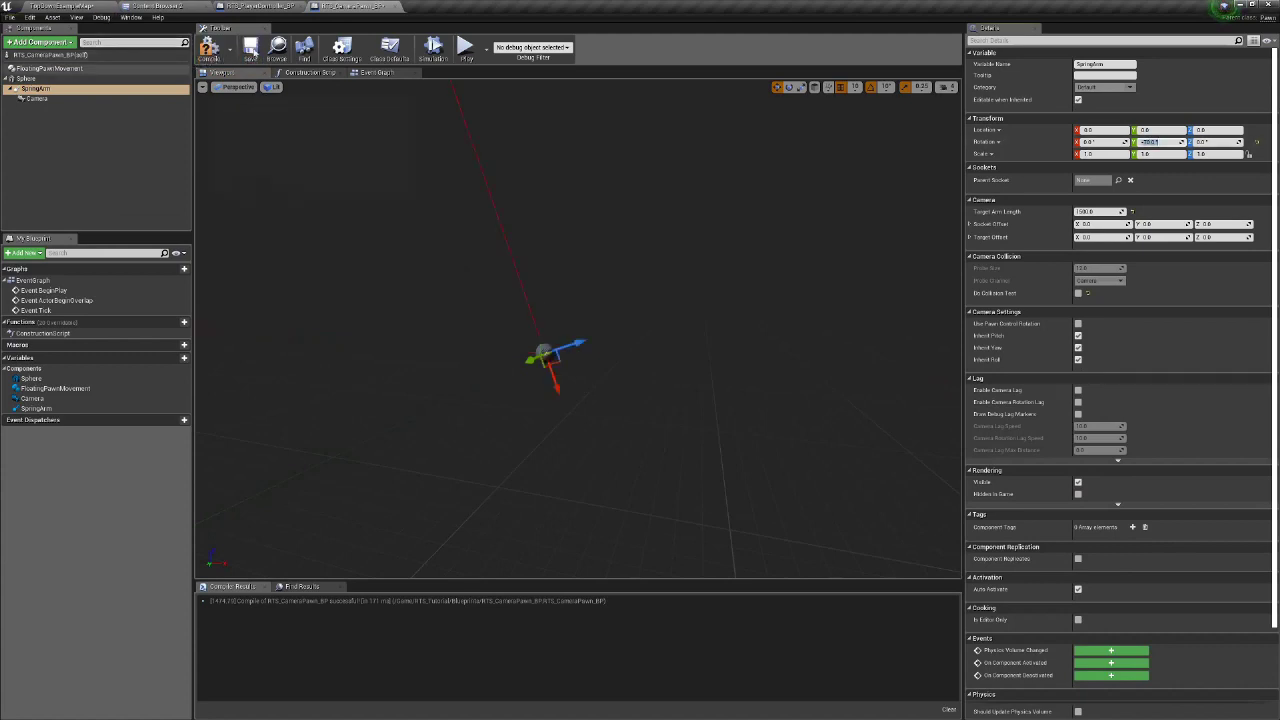
pyautogui.click(209, 47)
pyautogui.click(253, 42)
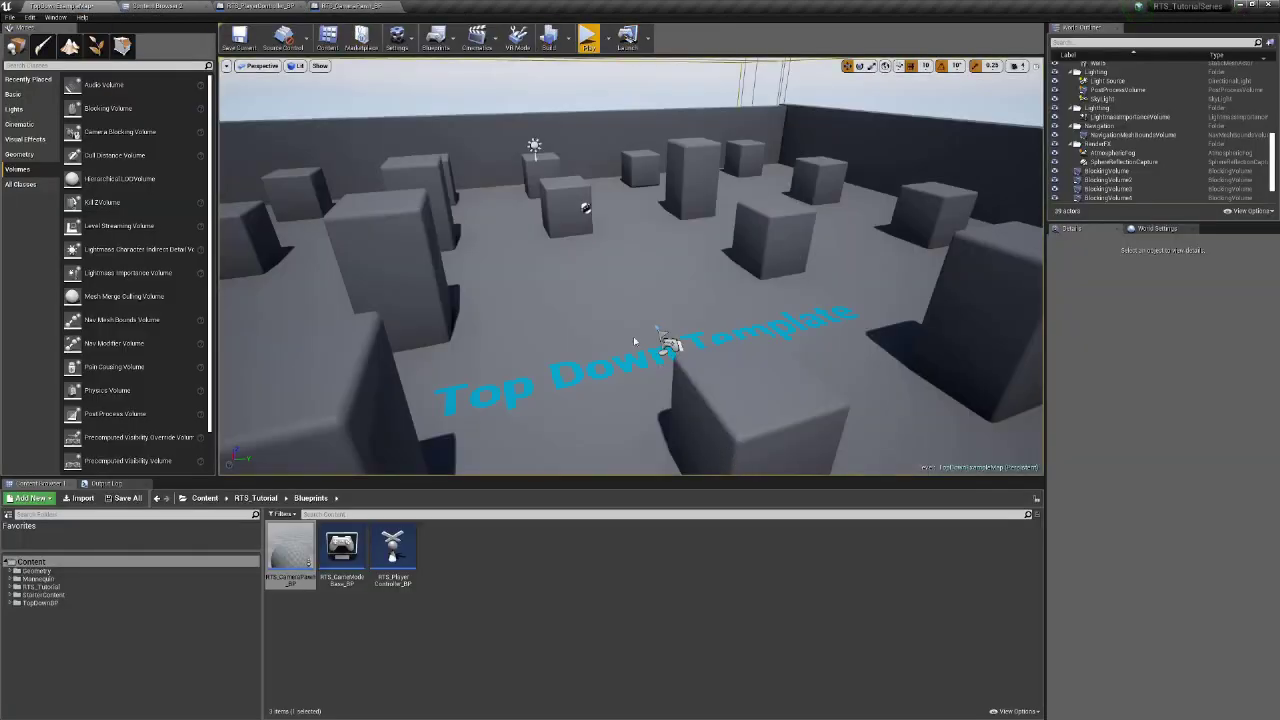
# - Play-test the restored camera angle, zooming out and back in over the arena, and stop the session
pyautogui.hotkey('alt', 'p')
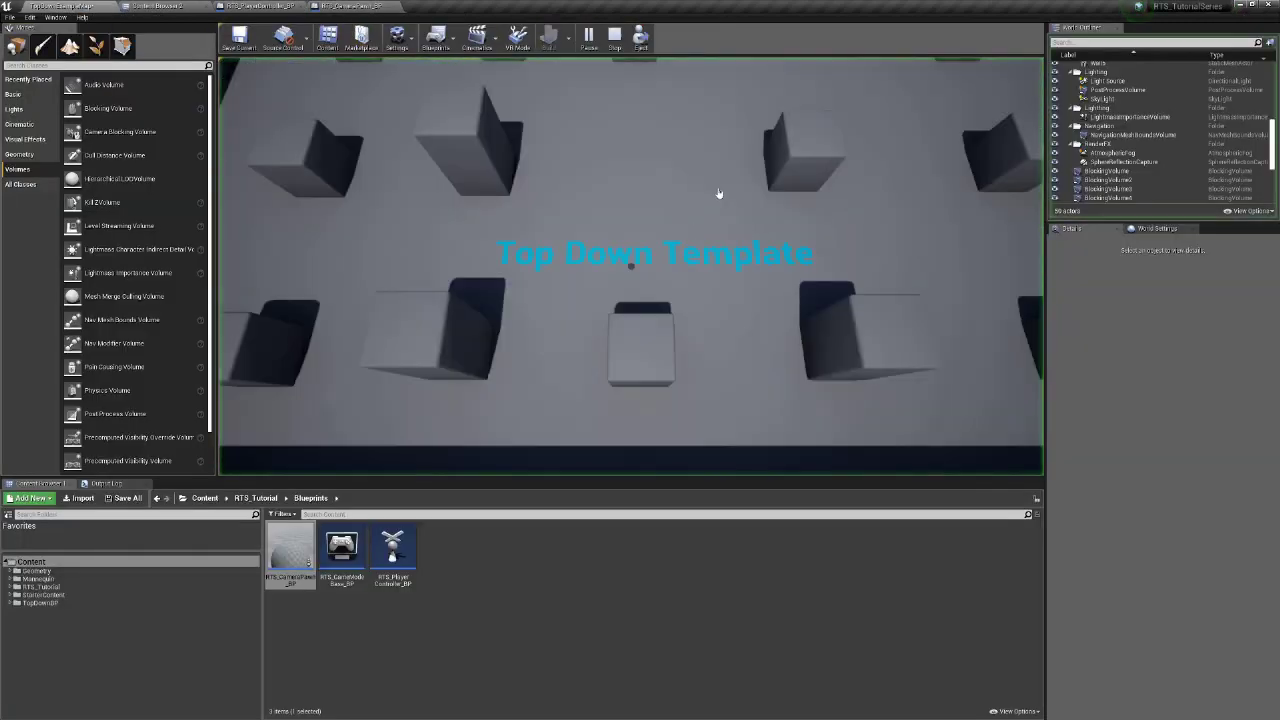
pyautogui.scroll(-10, 715, 157)
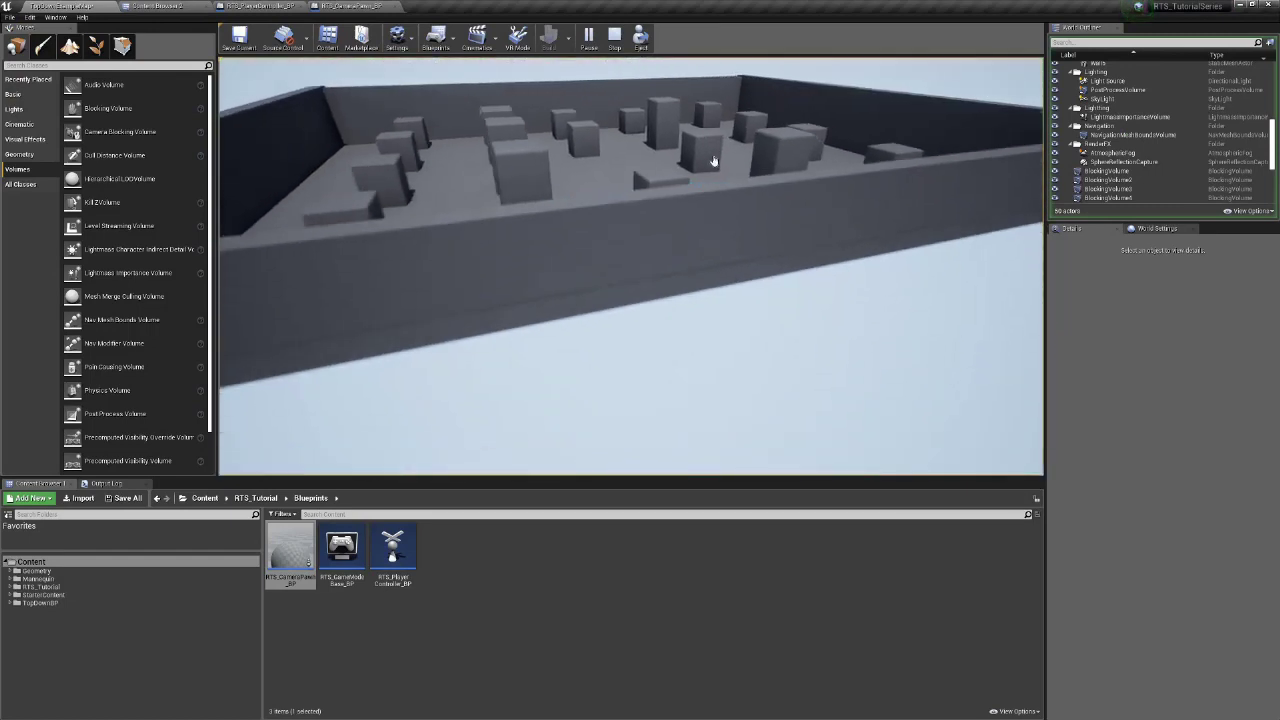
pyautogui.scroll(4, 690, 172)
pyautogui.scroll(5, 632, 266)
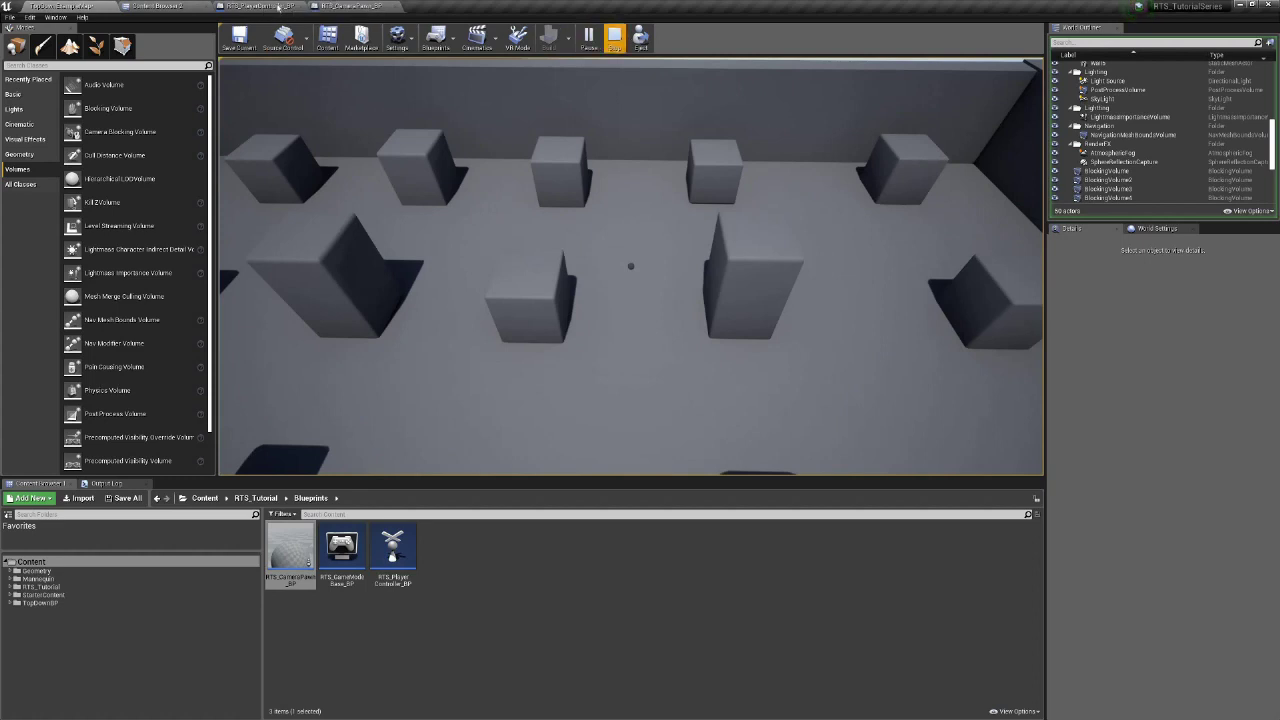
pyautogui.click(613, 40)
# - In RTS_PlayerController_BP, enable Sweep on AddActorLocalOffset and on the SetActorLocation nodes in Basic Movement Controls, and compile
pyautogui.click(262, 6)
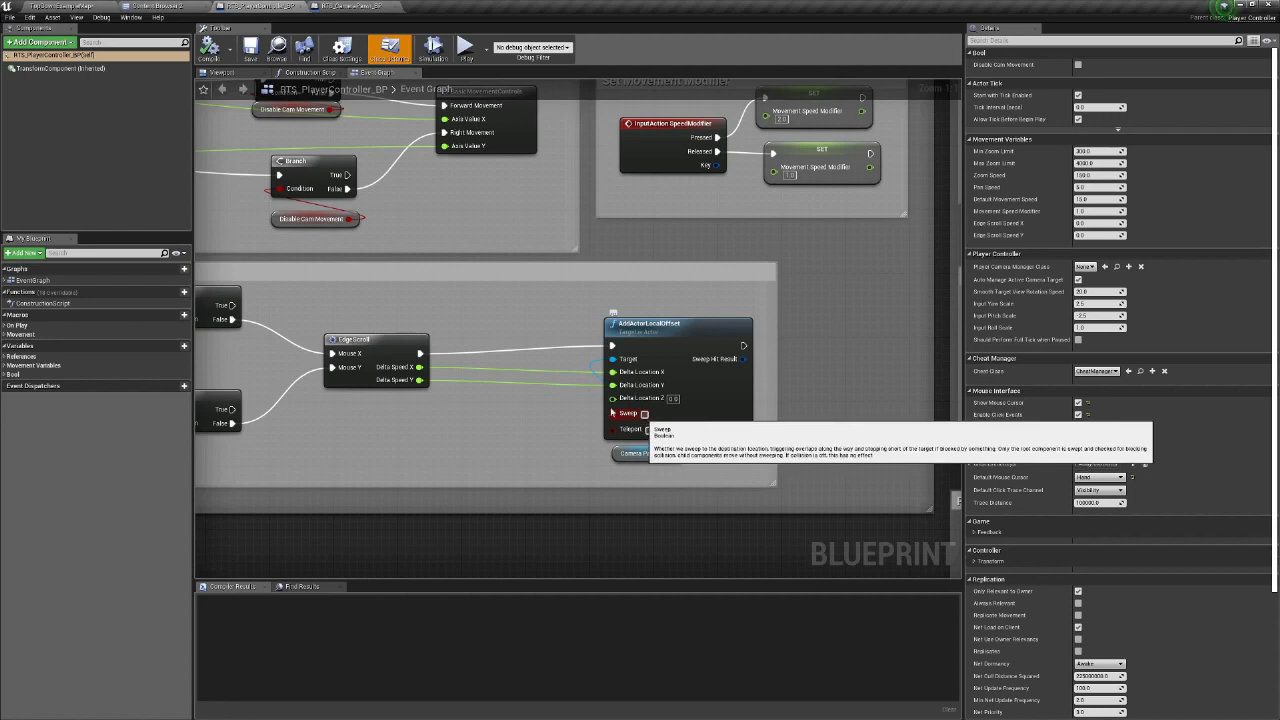
pyautogui.moveTo(526, 125); pyautogui.dragTo(637, 257, button='right')
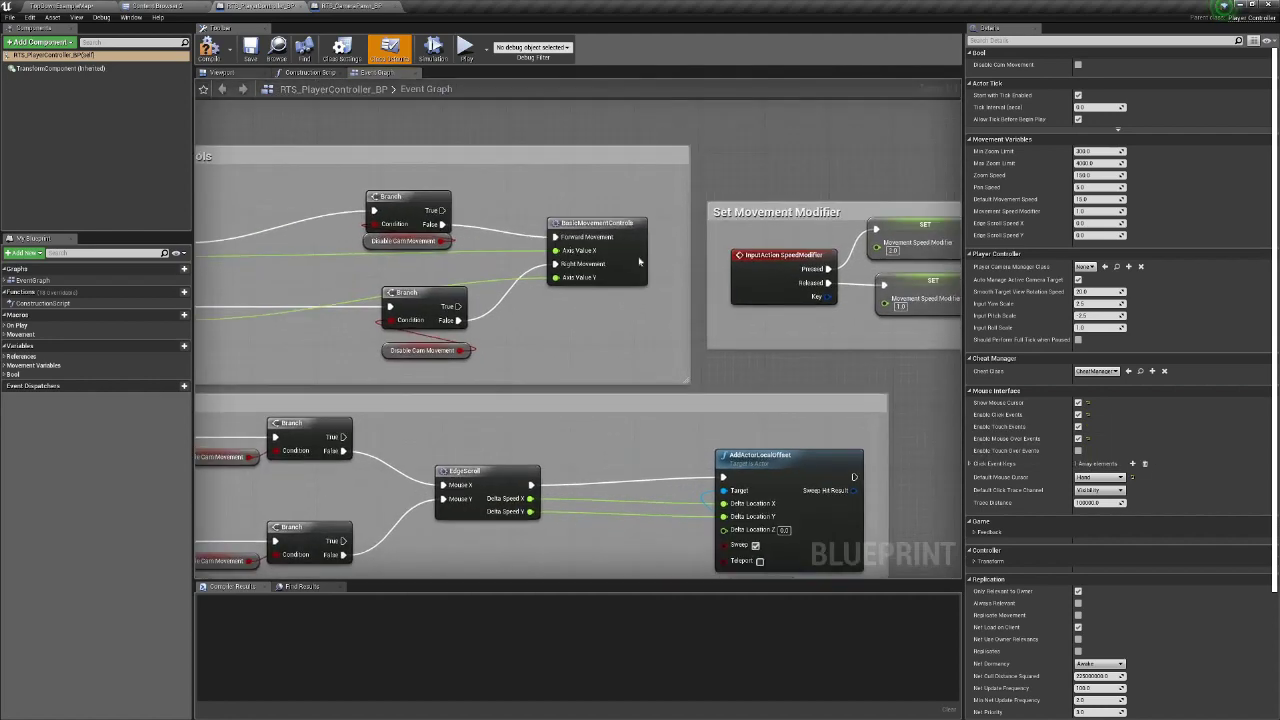
pyautogui.doubleClick(640, 262)
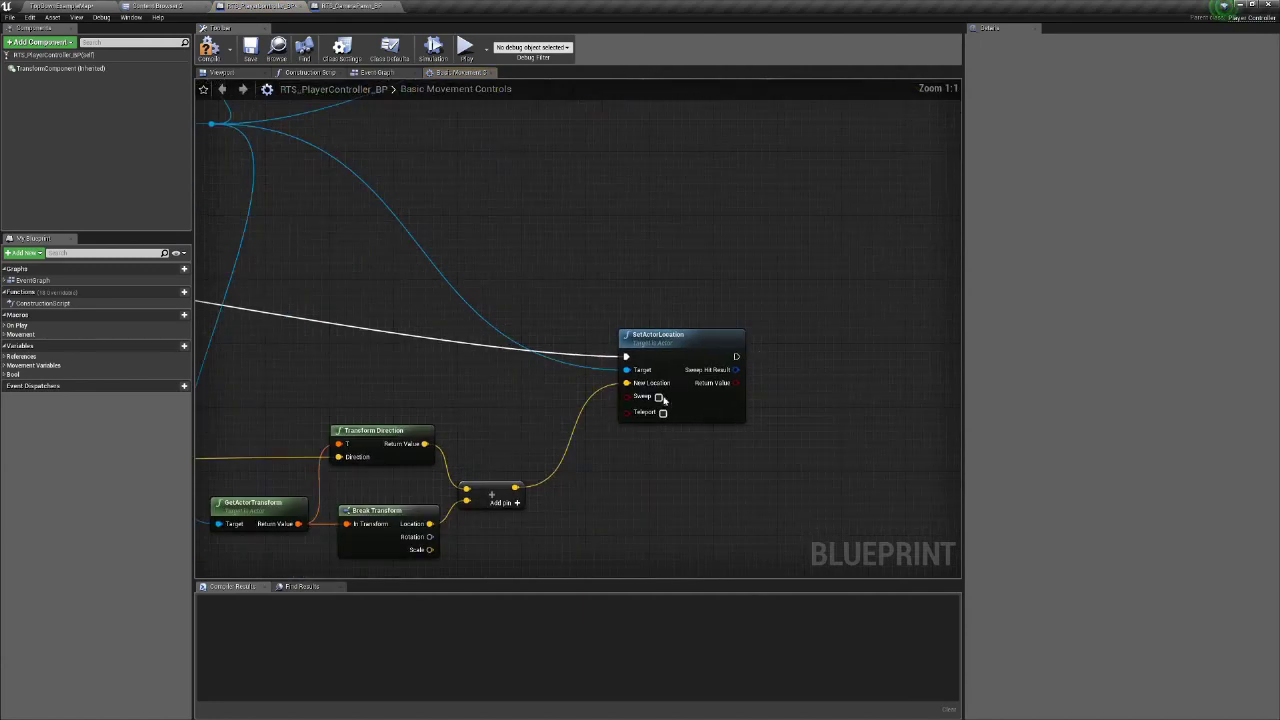
pyautogui.moveTo(664, 368); pyautogui.dragTo(449, 576, button='right')
pyautogui.moveTo(734, 194); pyautogui.dragTo(585, 383, button='right')
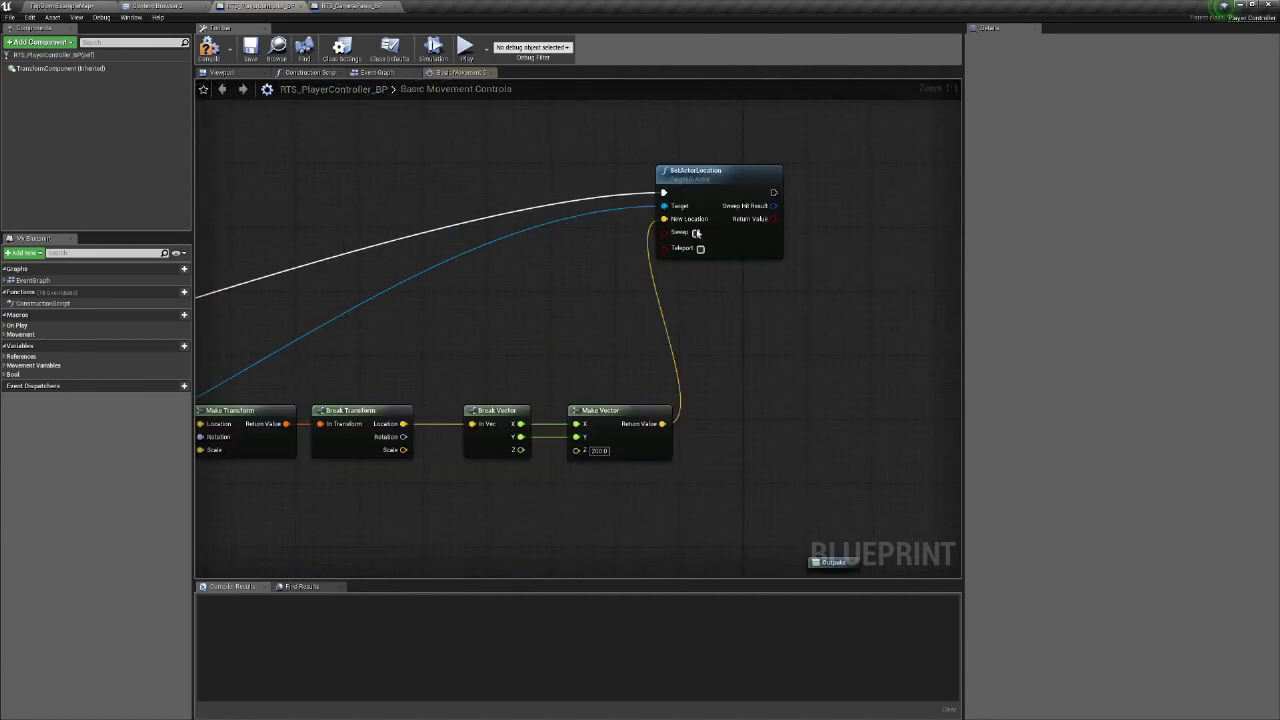
pyautogui.click(696, 233)
pyautogui.click(216, 50)
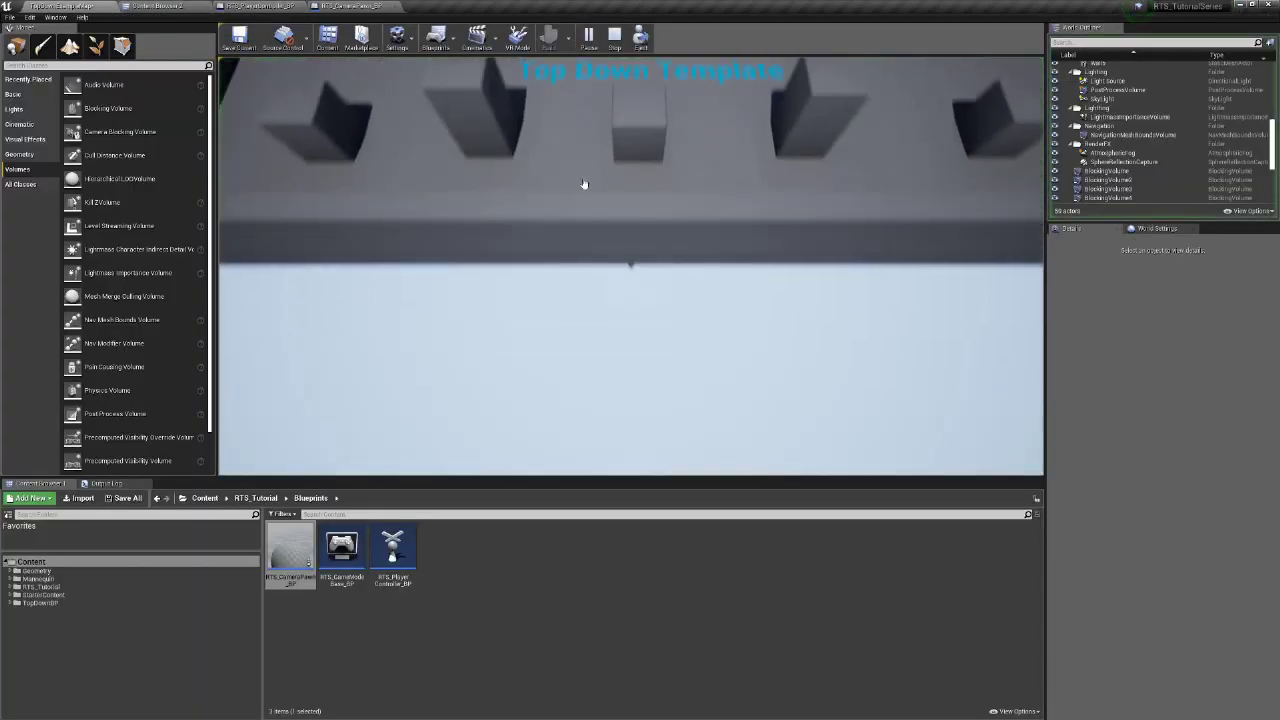
# - Play-test the camera's sweep collision by moving and rotating along the arena edges, and return to RTS_PlayerController_BP
pyautogui.press('d')
pyautogui.press('a')
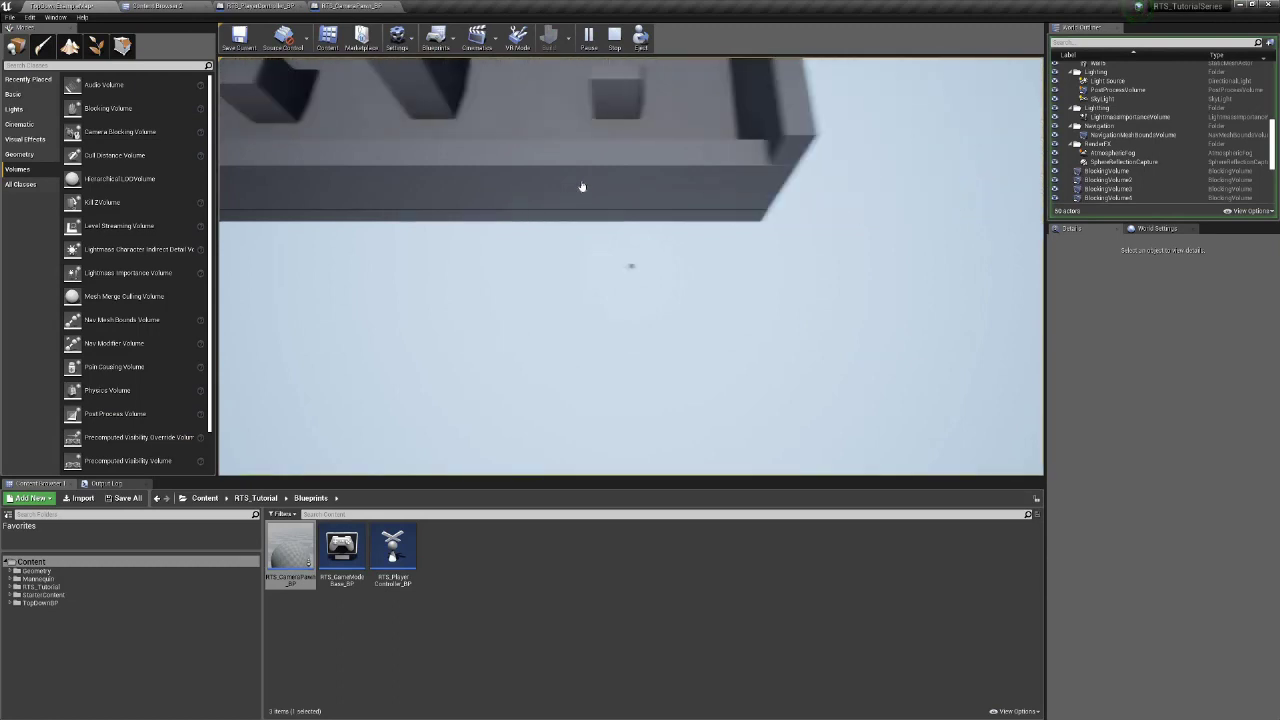
pyautogui.press('d')
pyautogui.press('w')
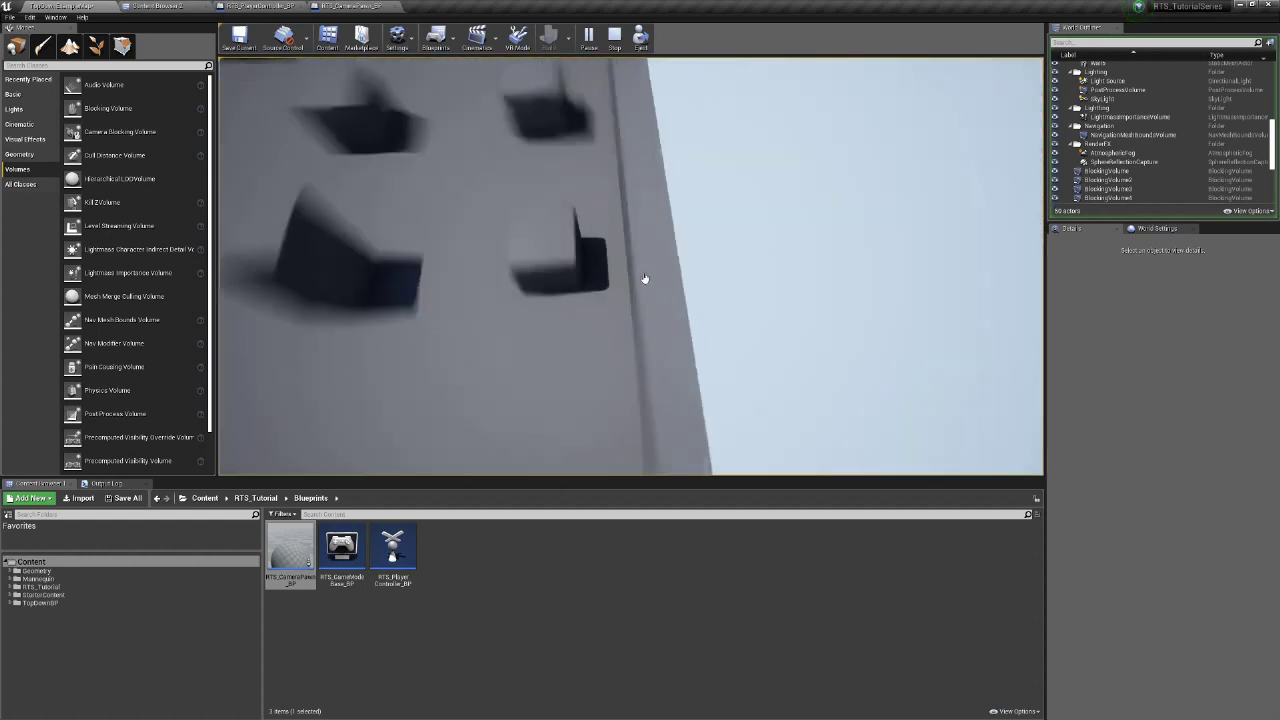
pyautogui.moveTo(645, 279); pyautogui.dragTo(420, 556, button='middle')
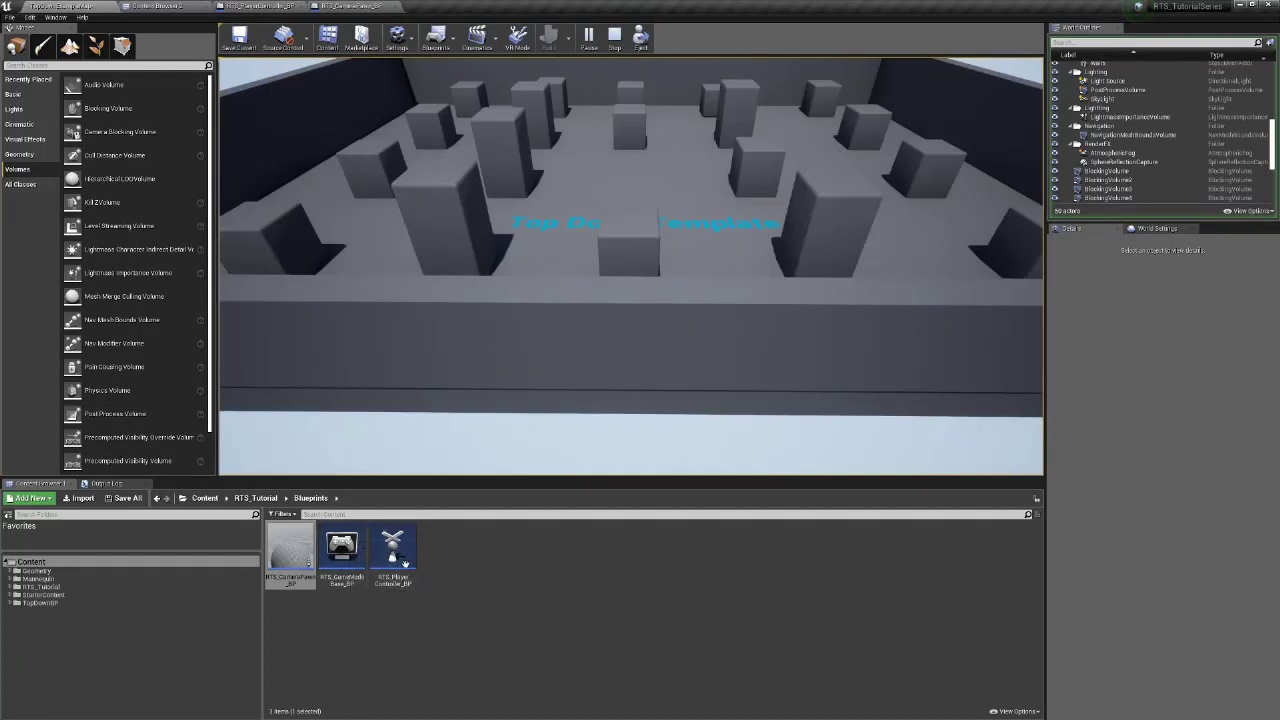
pyautogui.click(291, 8)
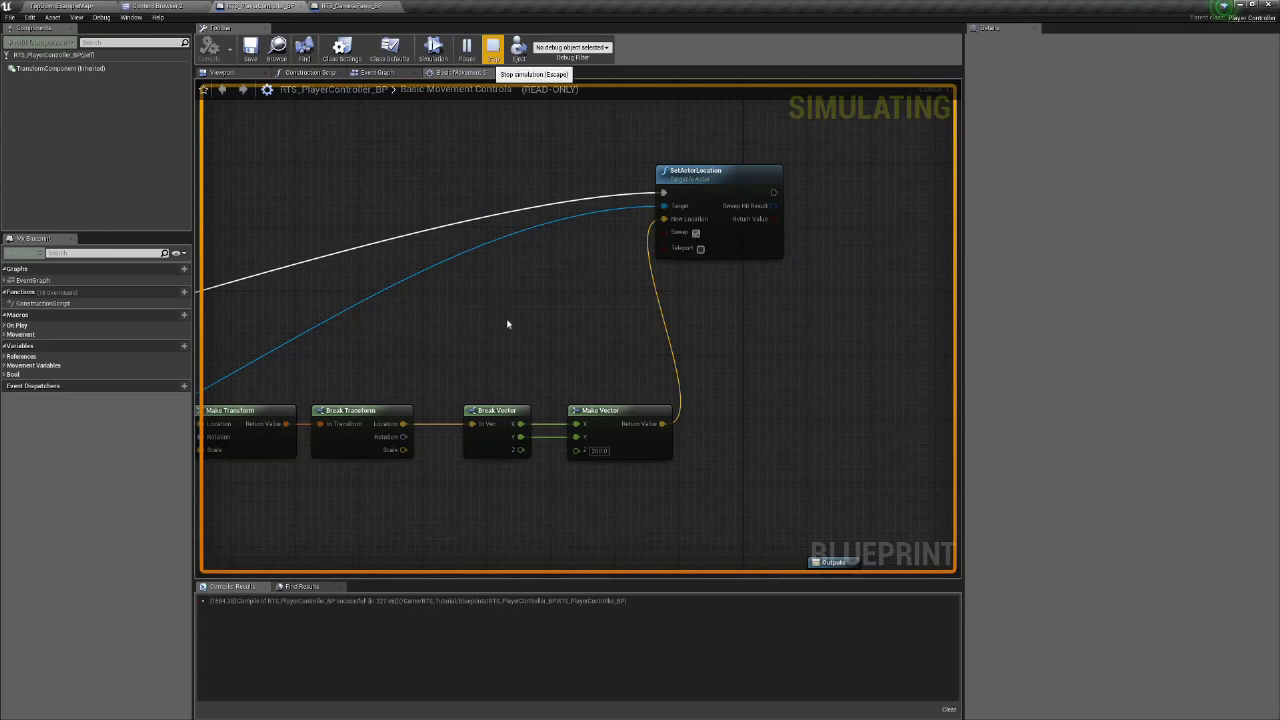
# - Stop the play session and close the Basic Movement Controls graph of RTS_PlayerController_BP
pyautogui.press('Escape')
pyautogui.moveTo(508, 328); pyautogui.dragTo(772, 337, button='right')
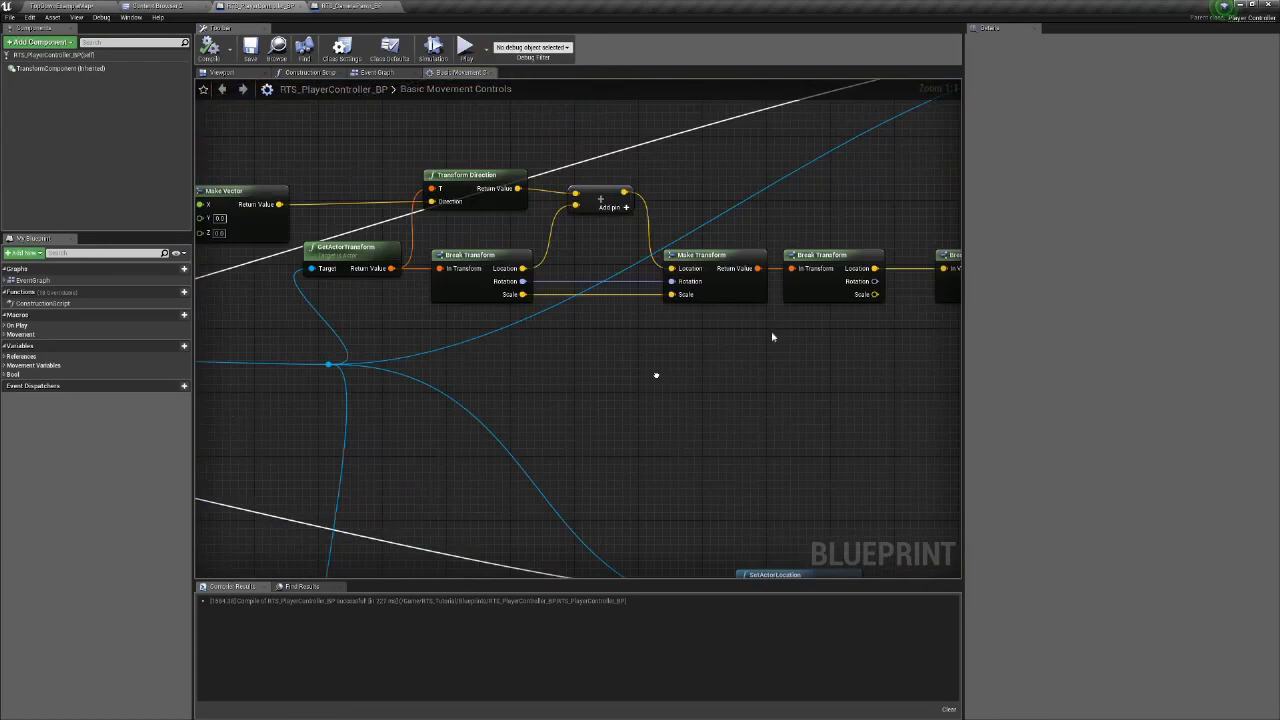
pyautogui.moveTo(656, 375); pyautogui.dragTo(664, 385, button='right')
pyautogui.scroll(-3, 600, 388)
pyautogui.moveTo(524, 405); pyautogui.dragTo(717, 355, button='right')
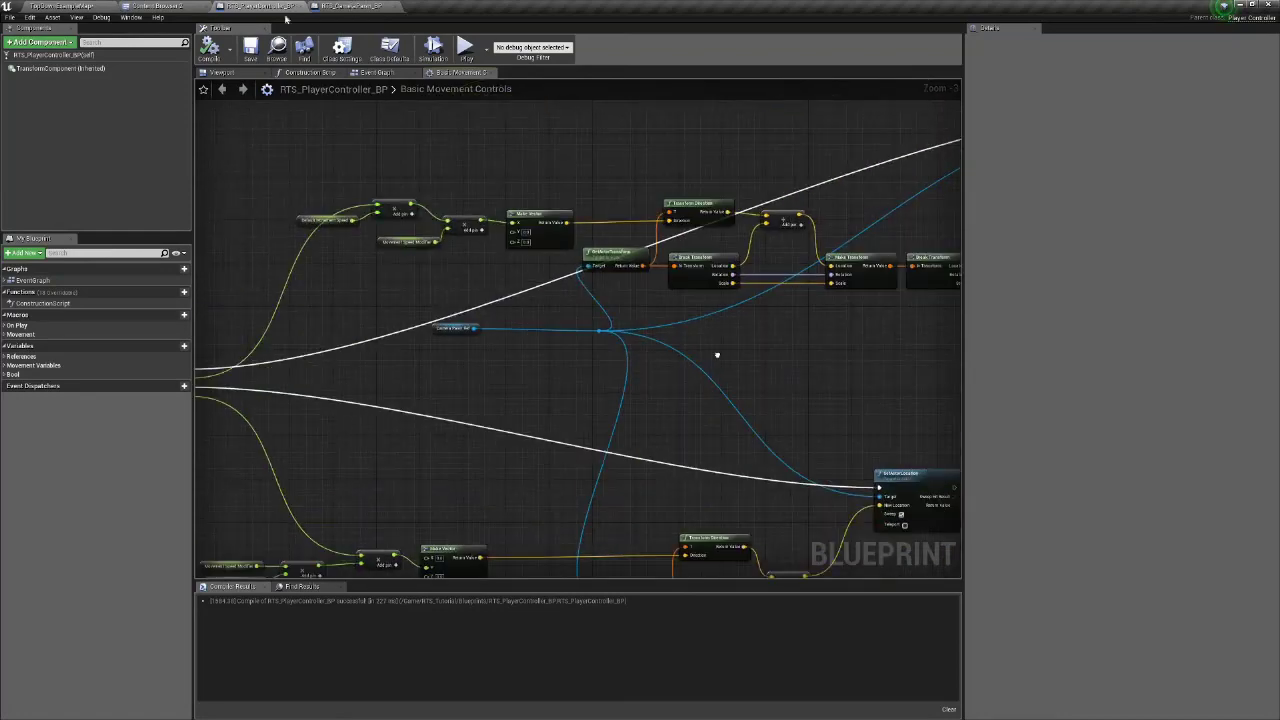
pyautogui.click(490, 75)
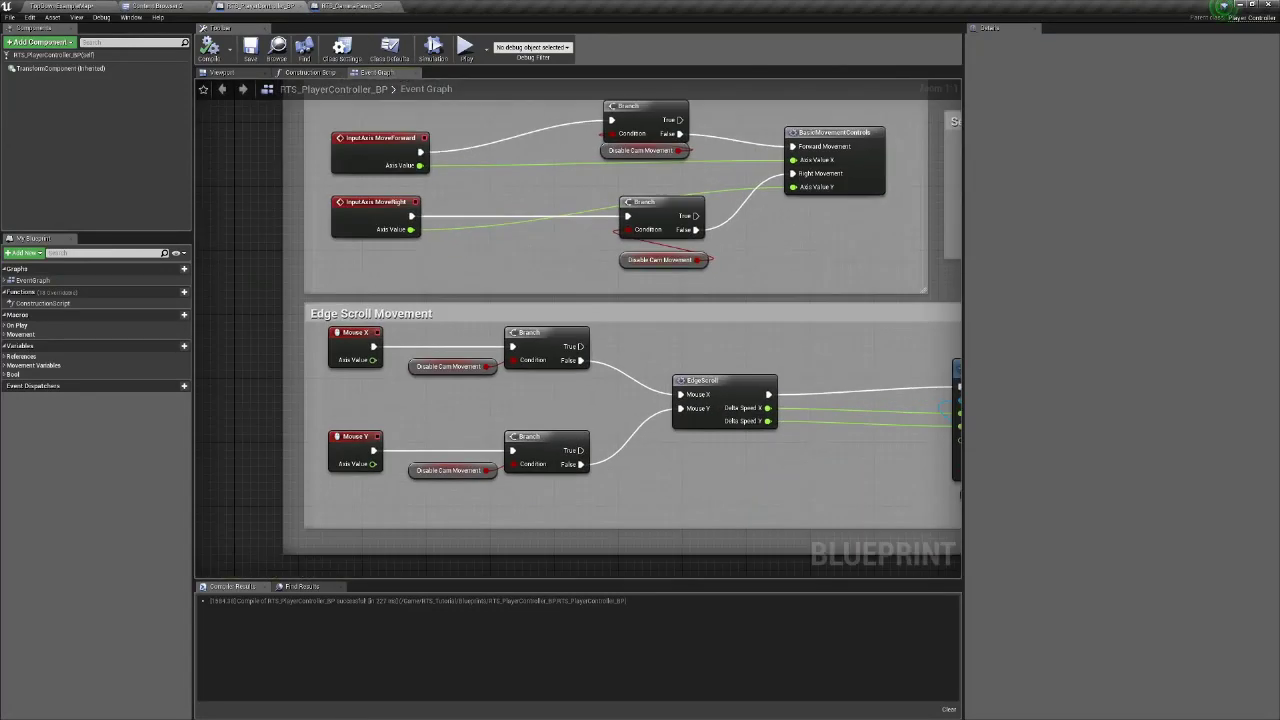
# - Close the RTS_CameraPawn_BP and RTS_PlayerController_BP blueprint editors
pyautogui.scroll(-6, 386, 354)
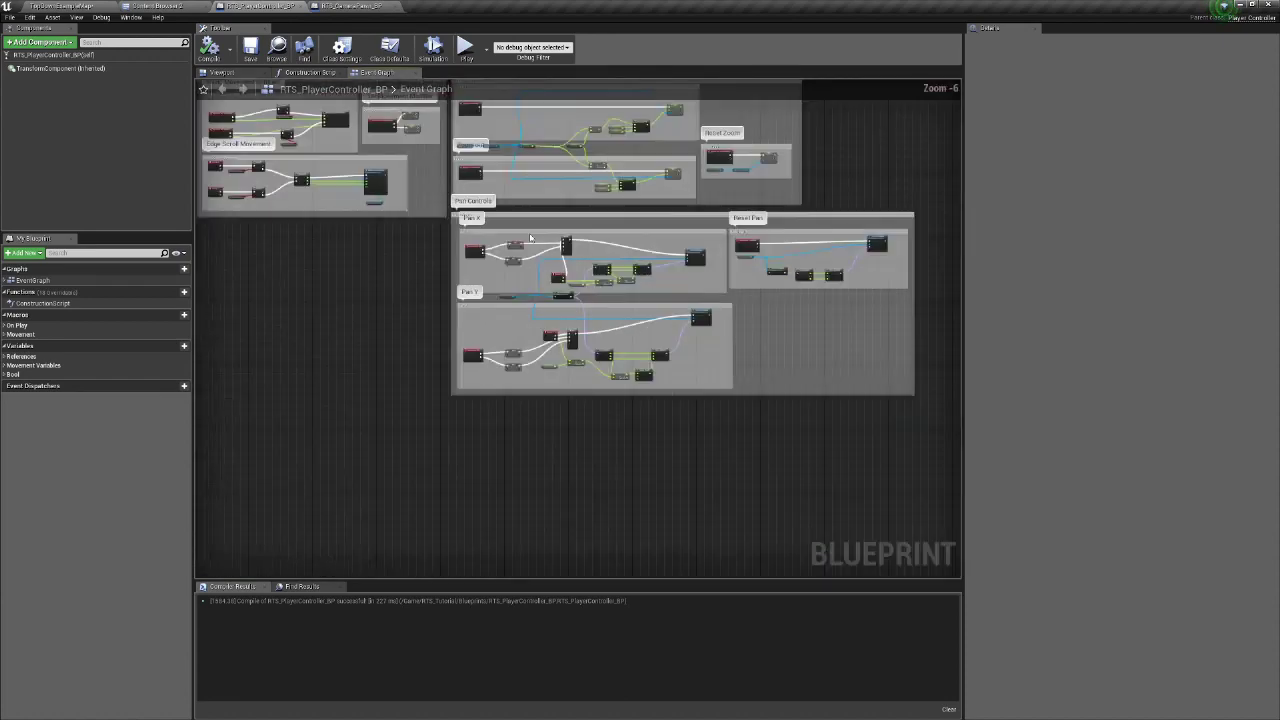
pyautogui.moveTo(530, 238); pyautogui.dragTo(658, 449, button='right')
pyautogui.moveTo(474, 252); pyautogui.dragTo(528, 315, button='right')
pyautogui.scroll(4, 528, 315)
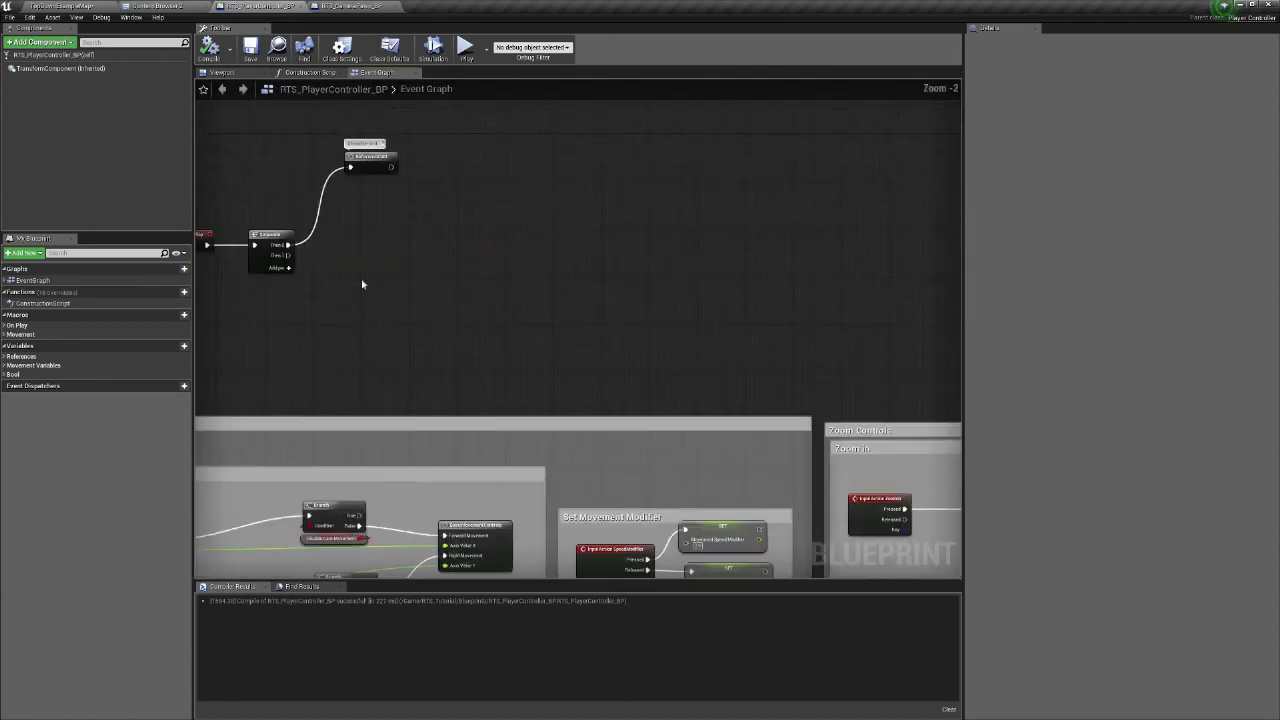
pyautogui.moveTo(362, 285); pyautogui.dragTo(552, 355, button='right')
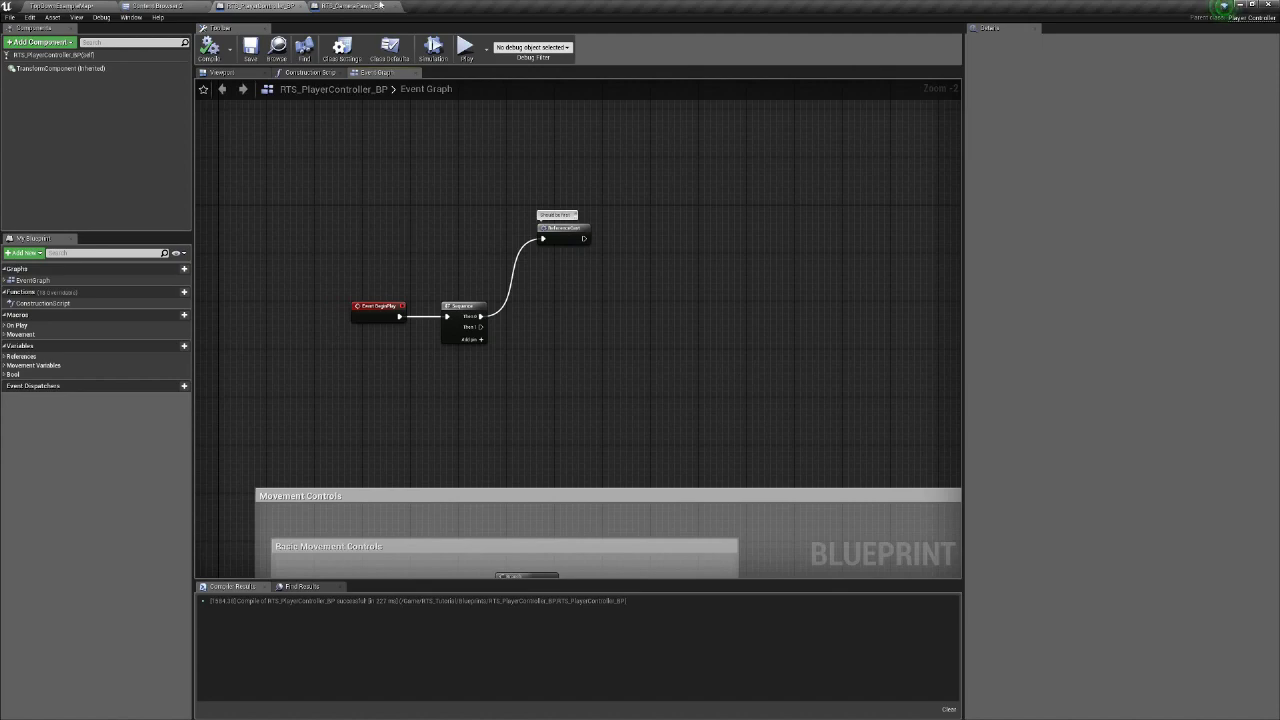
pyautogui.click(380, 6)
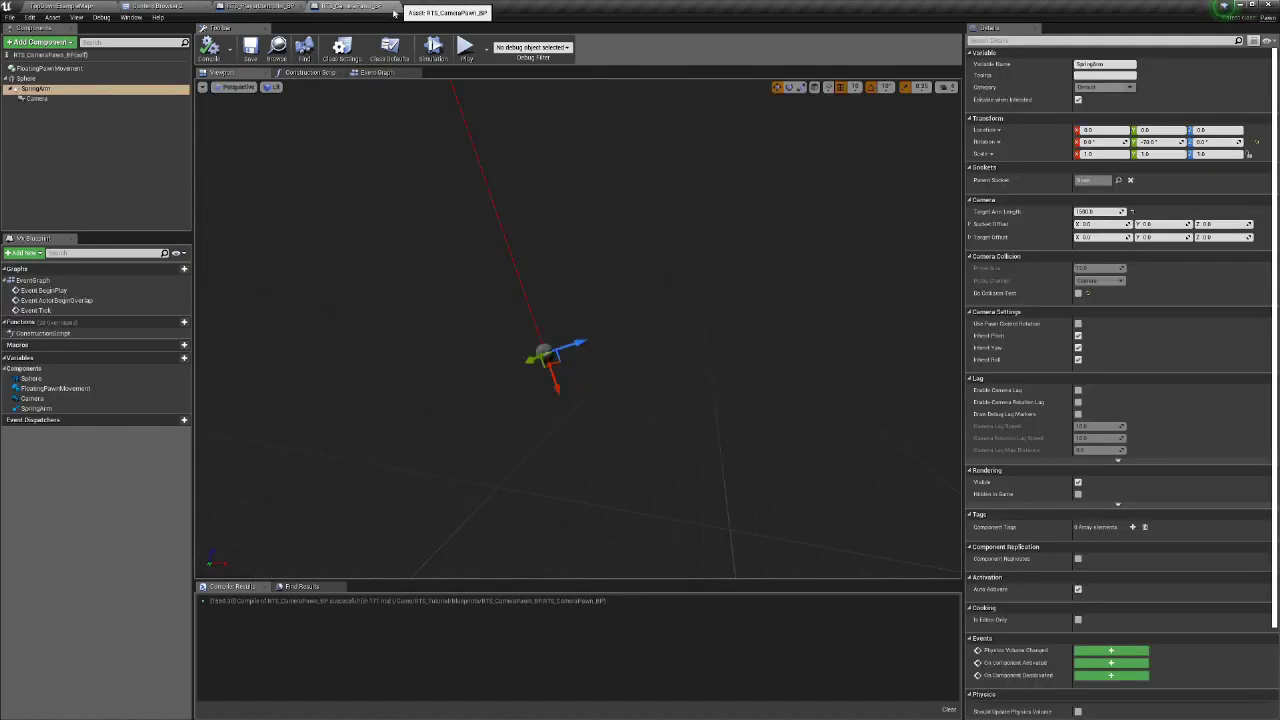
pyautogui.click(292, 8)
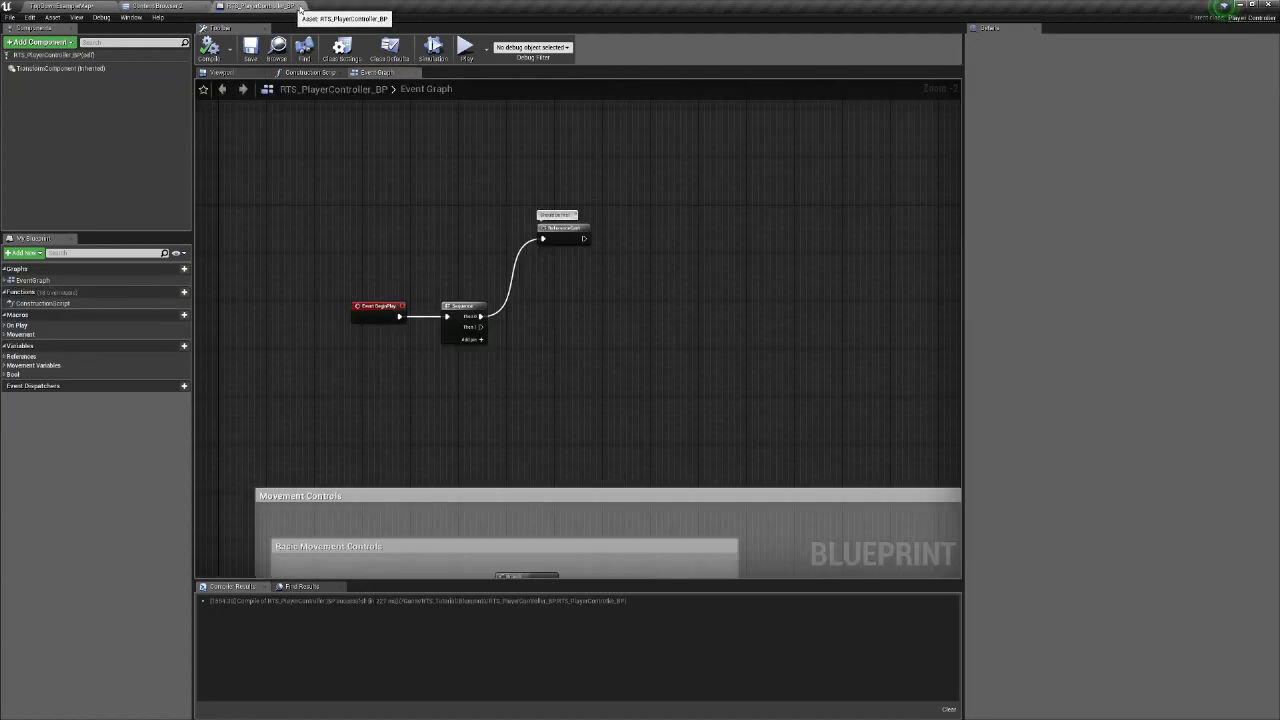
pyautogui.click(298, 7)
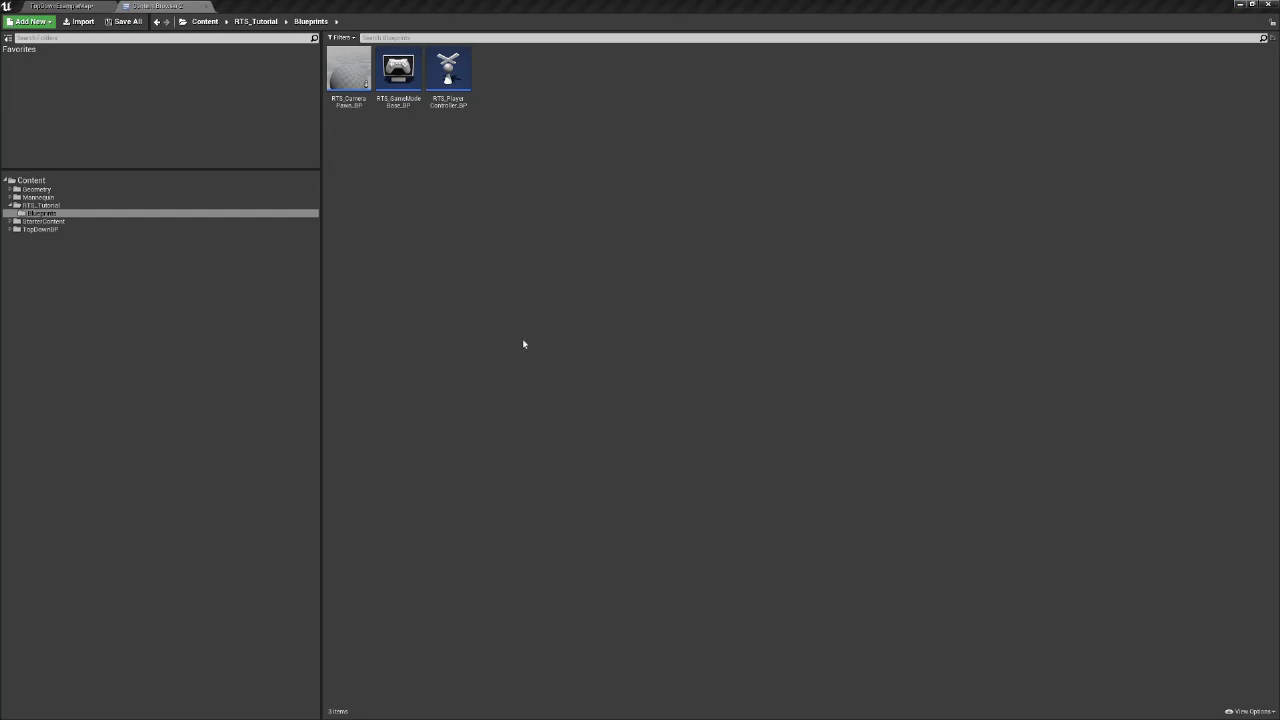
# - Create two folders named GameSettings and Player inside RTS_Tutorial/Blueprints
pyautogui.rightClick(569, 204)
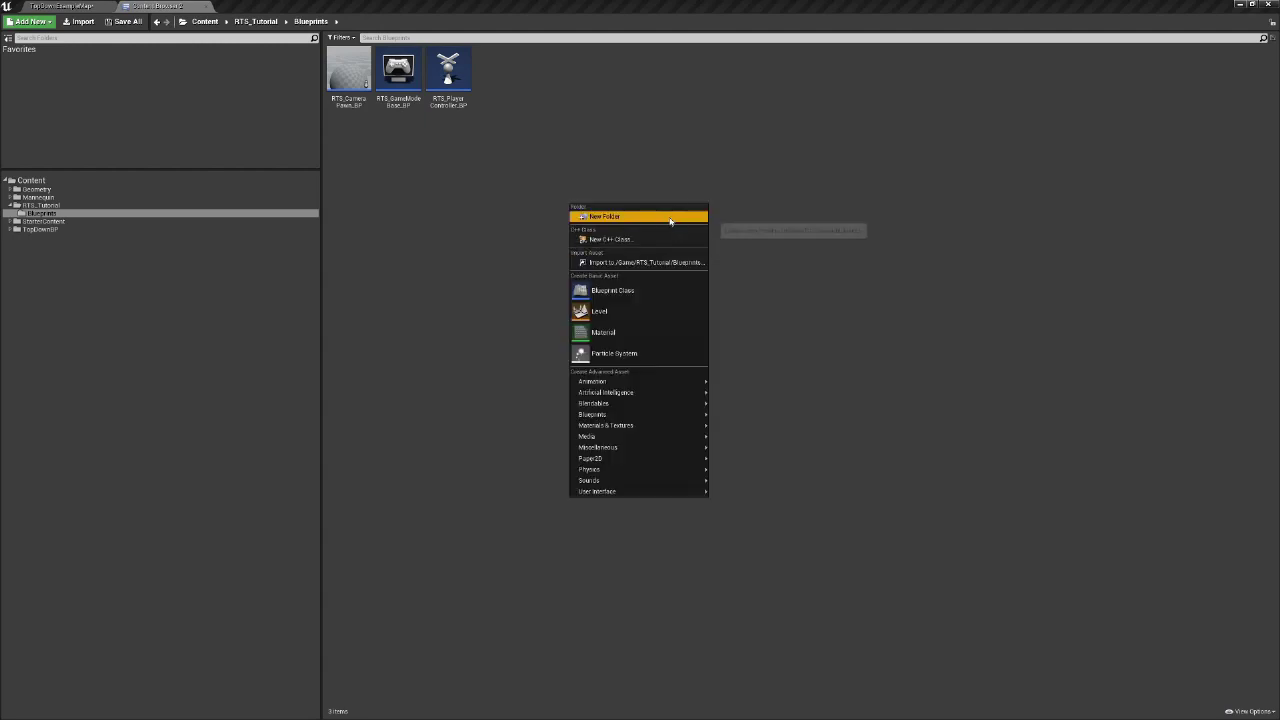
pyautogui.click(671, 218)
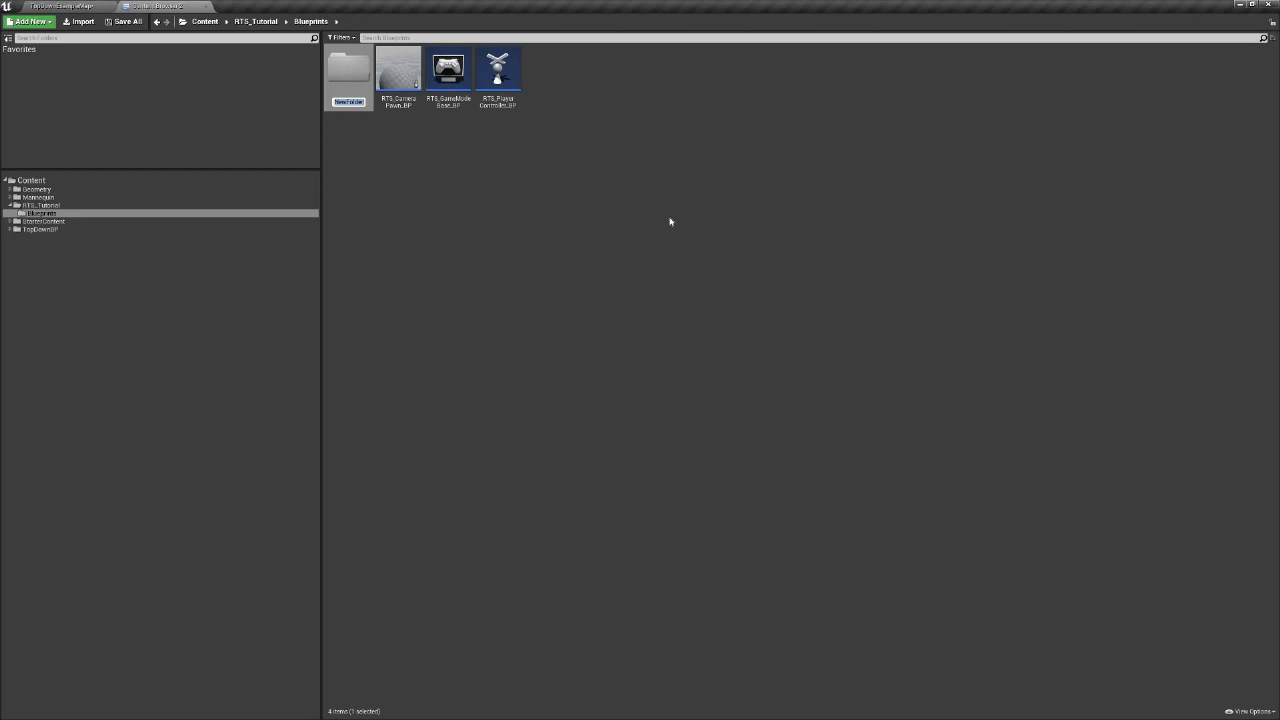
pyautogui.write('GameSettings')
pyautogui.press('Return')
pyautogui.rightClick(670, 220)
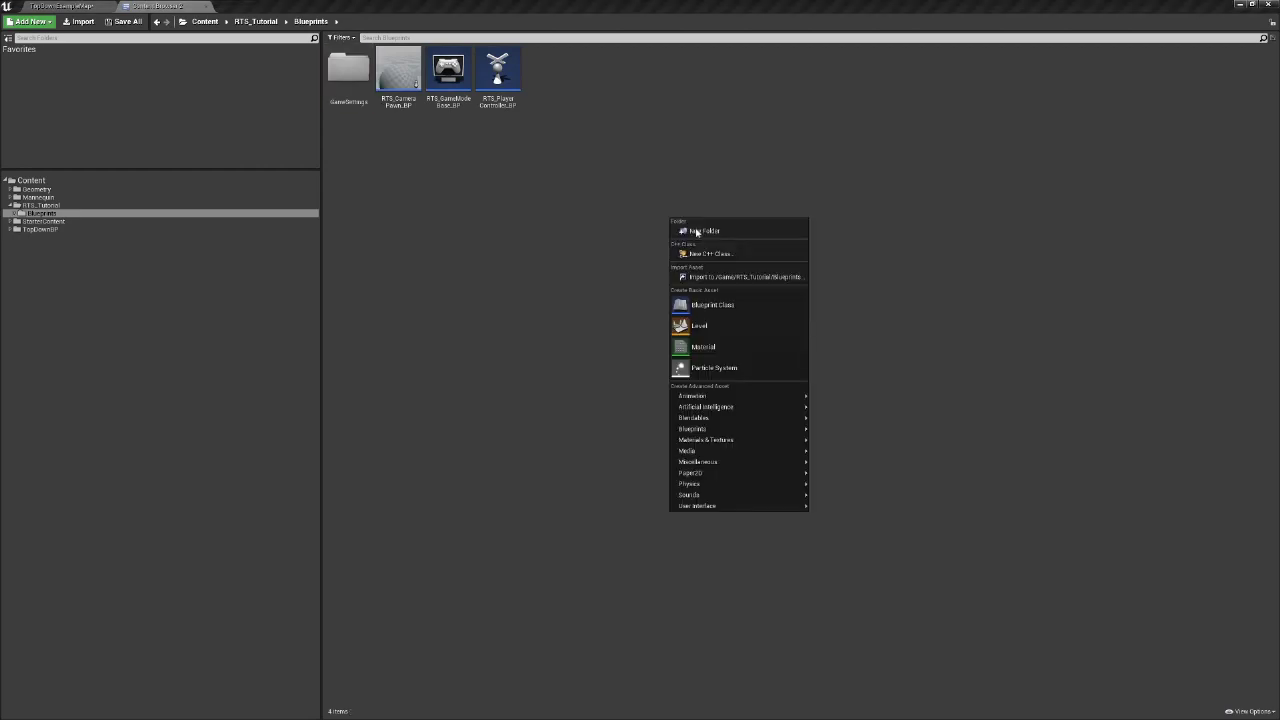
pyautogui.click(697, 231)
pyautogui.write('Player')
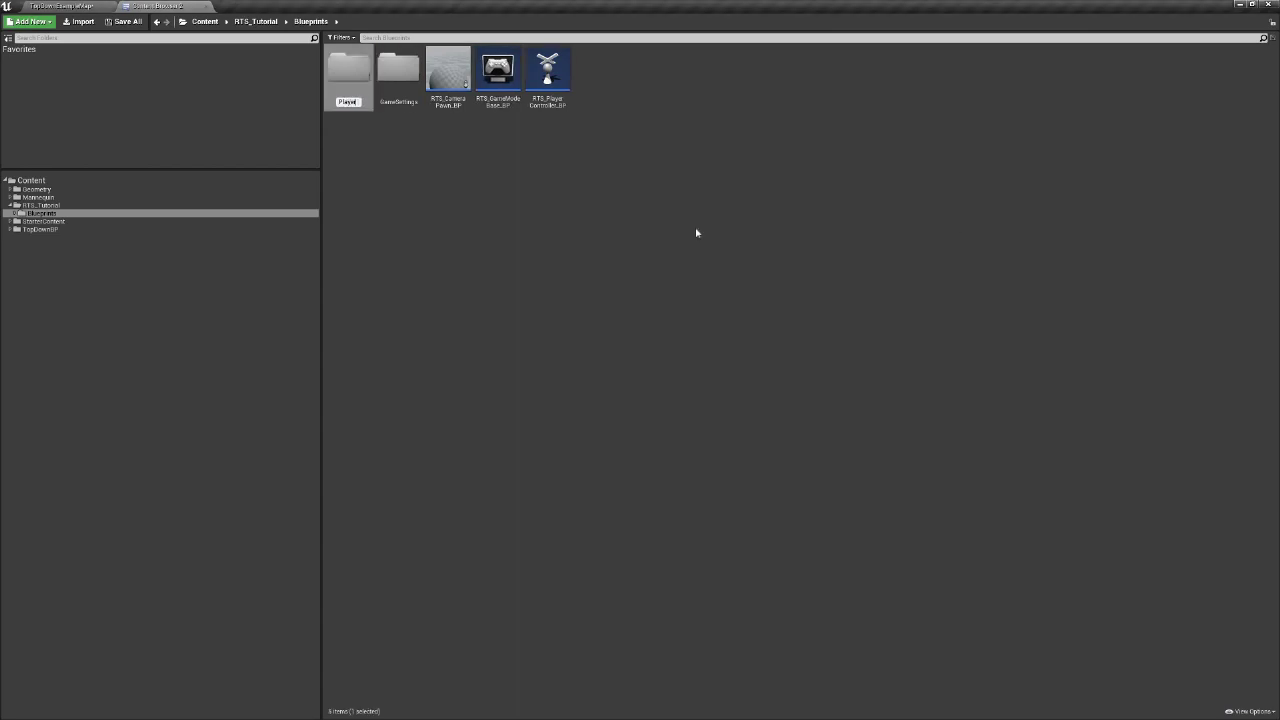
pyautogui.press('Return')
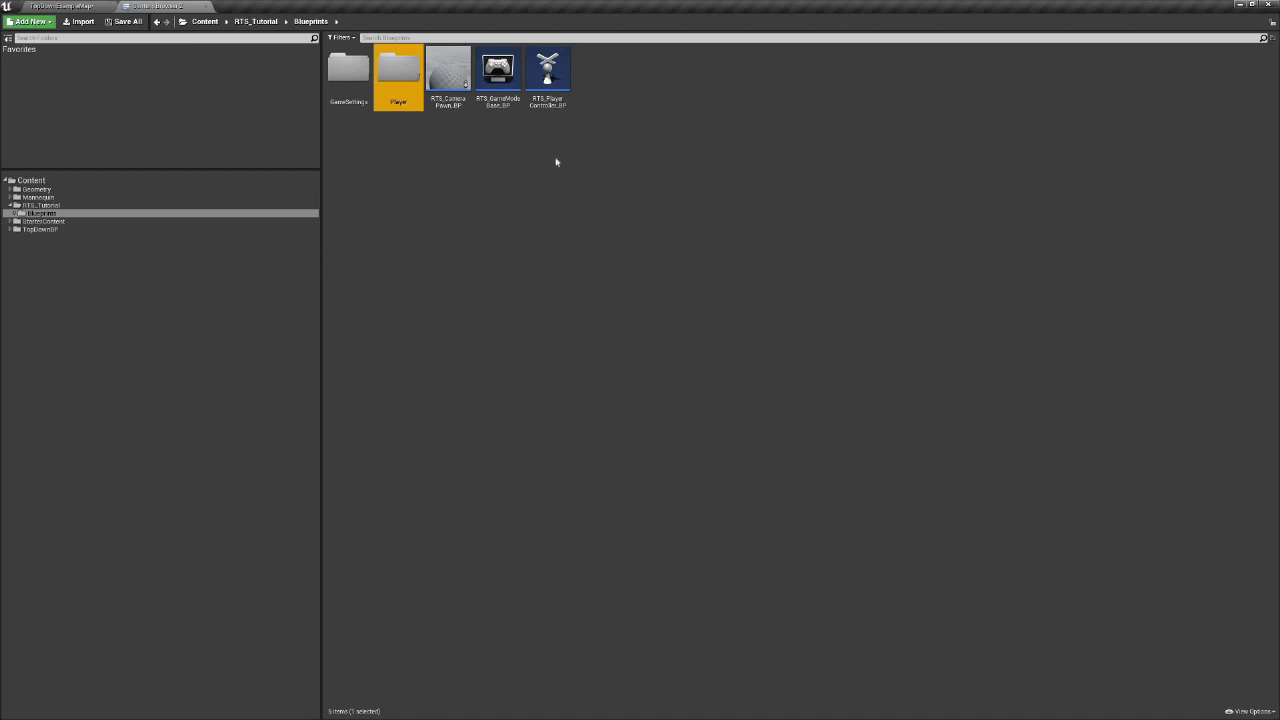
# - Move RTS_CameraPawn_BP and RTS_PlayerController_BP into the Player folder, and RTS_GameModeBase_BP into GameSettings
pyautogui.click(576, 72)
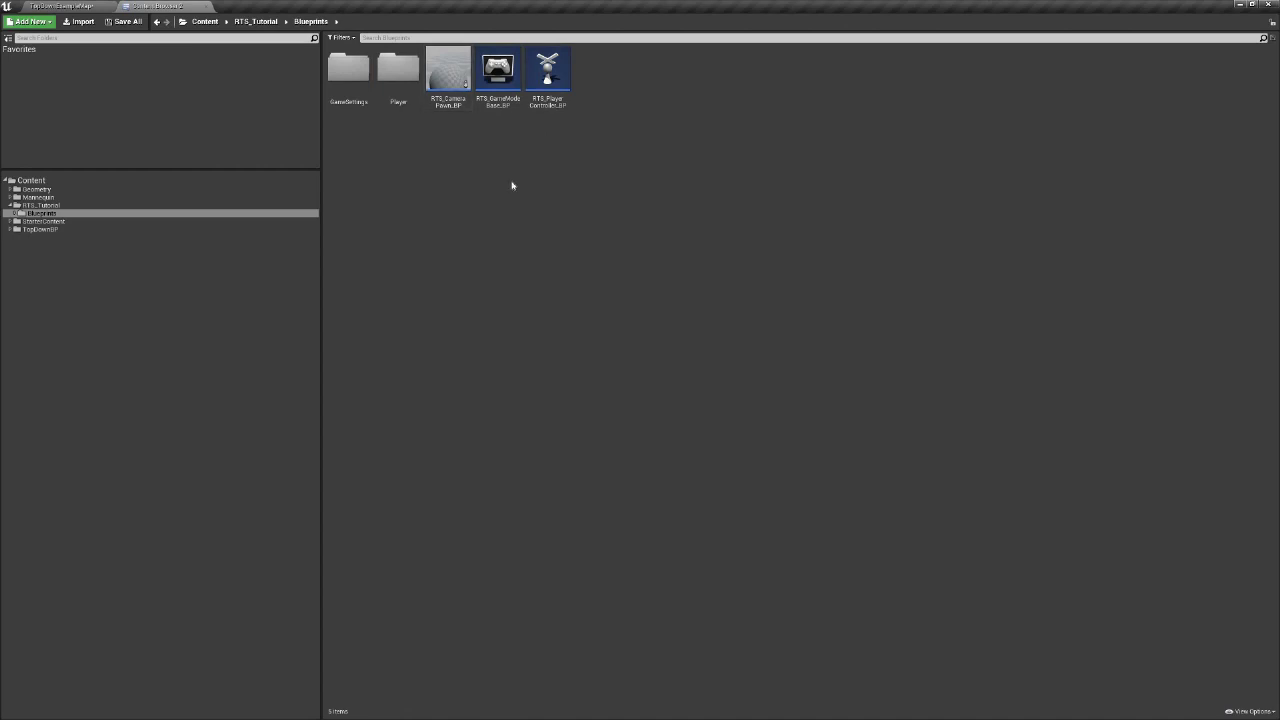
pyautogui.click(465, 75)
pyautogui.keyDown('ctrl'); pyautogui.click(551, 55); pyautogui.keyUp('ctrl')
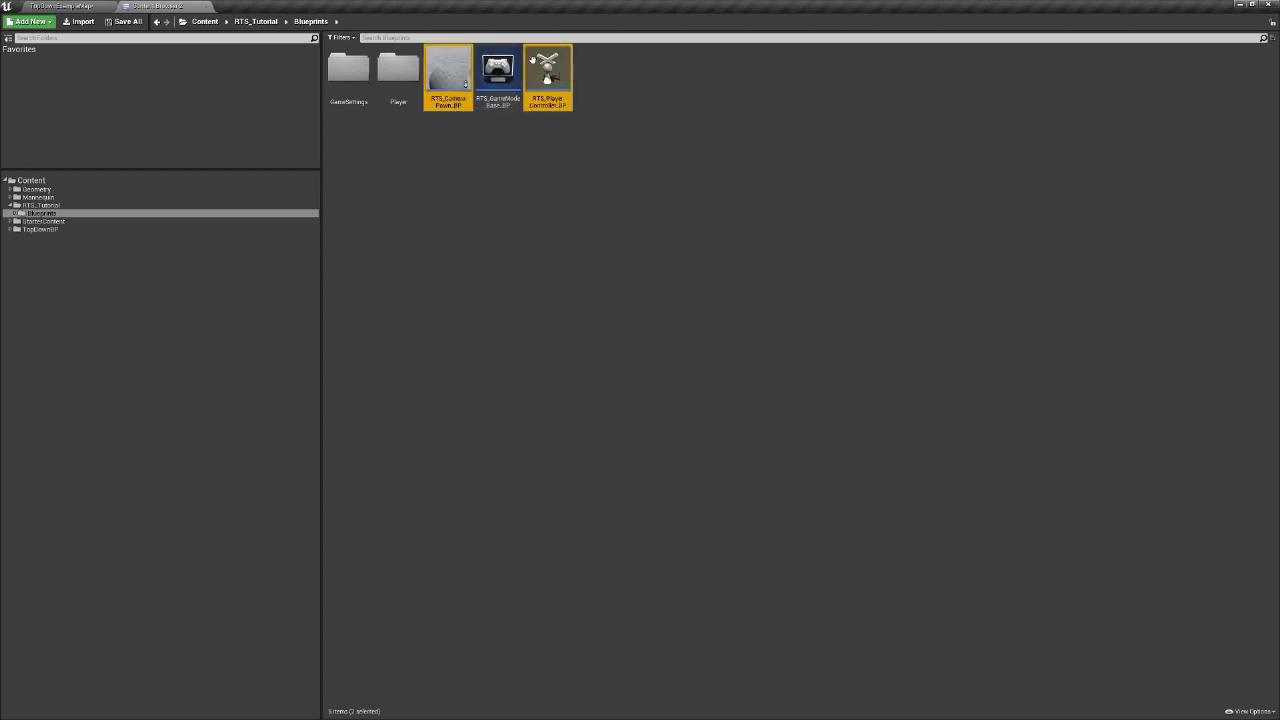
pyautogui.moveTo(551, 52); pyautogui.dragTo(405, 64)
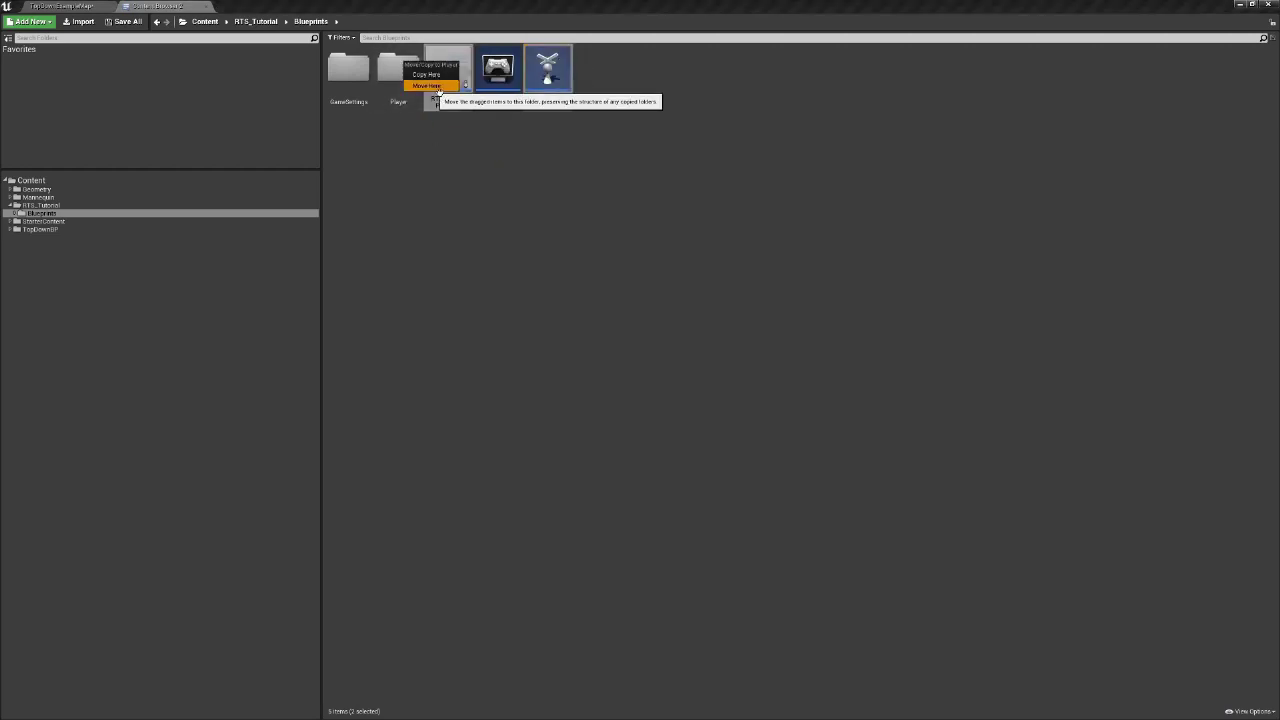
pyautogui.click(428, 86)
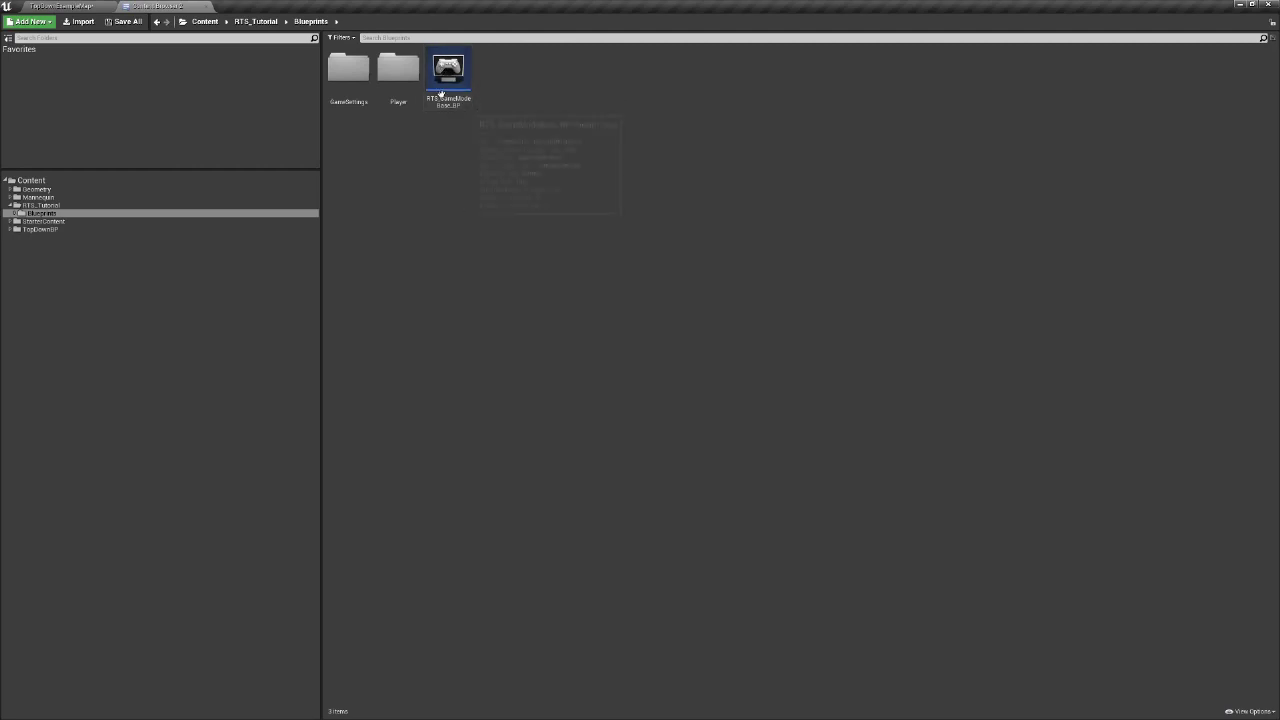
pyautogui.moveTo(446, 72); pyautogui.dragTo(367, 88)
pyautogui.click(397, 110)
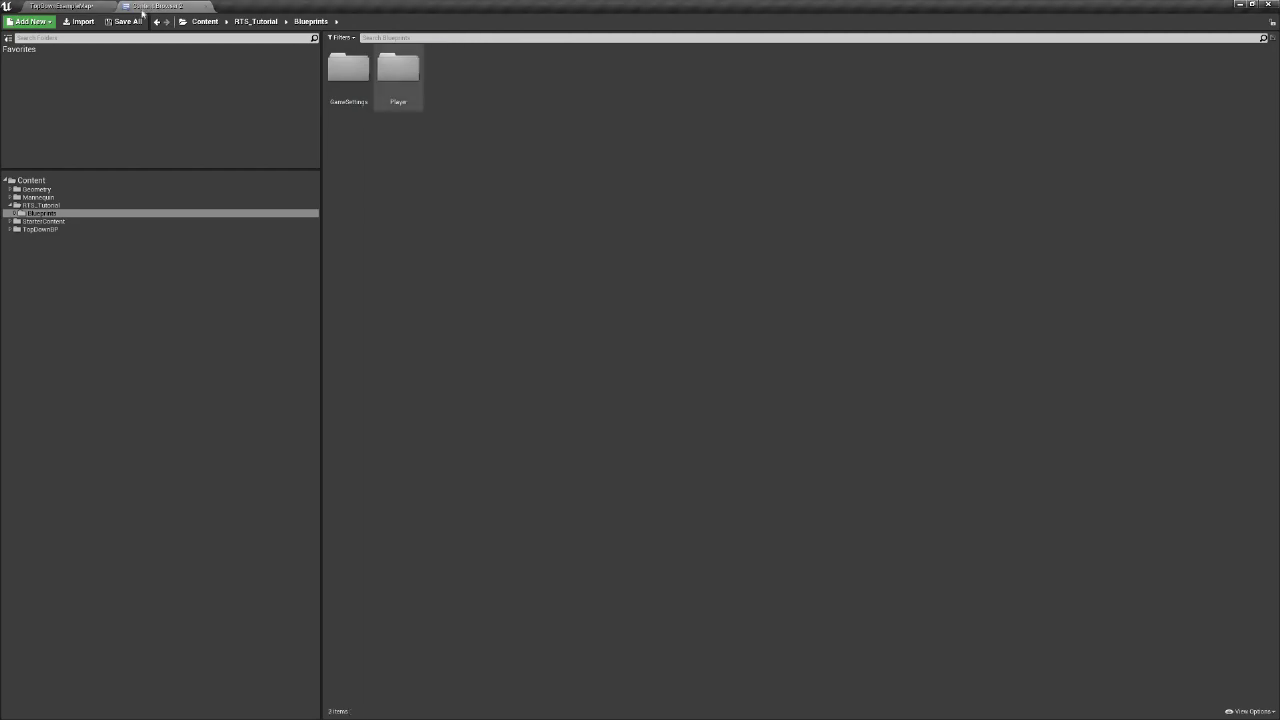
# - Save all unsaved content, including the TopDownExampleMap level
pyautogui.click(57, 8)
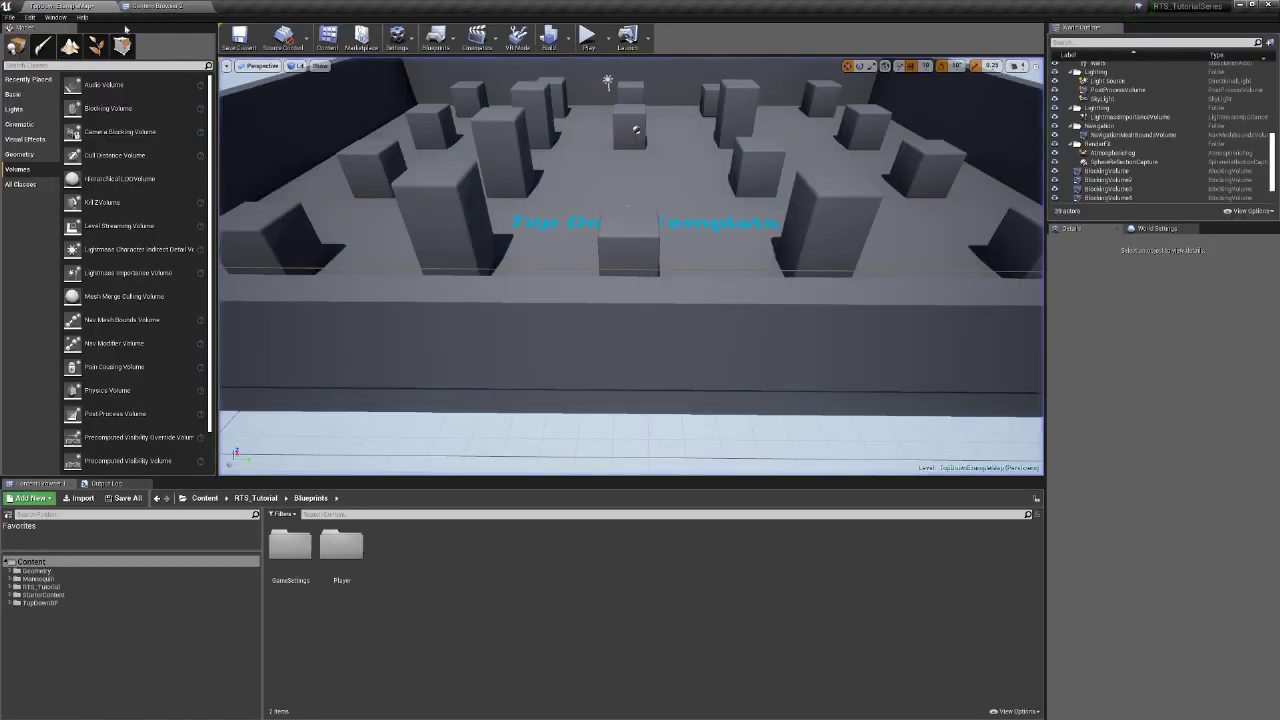
pyautogui.click(150, 6)
pyautogui.click(124, 21)
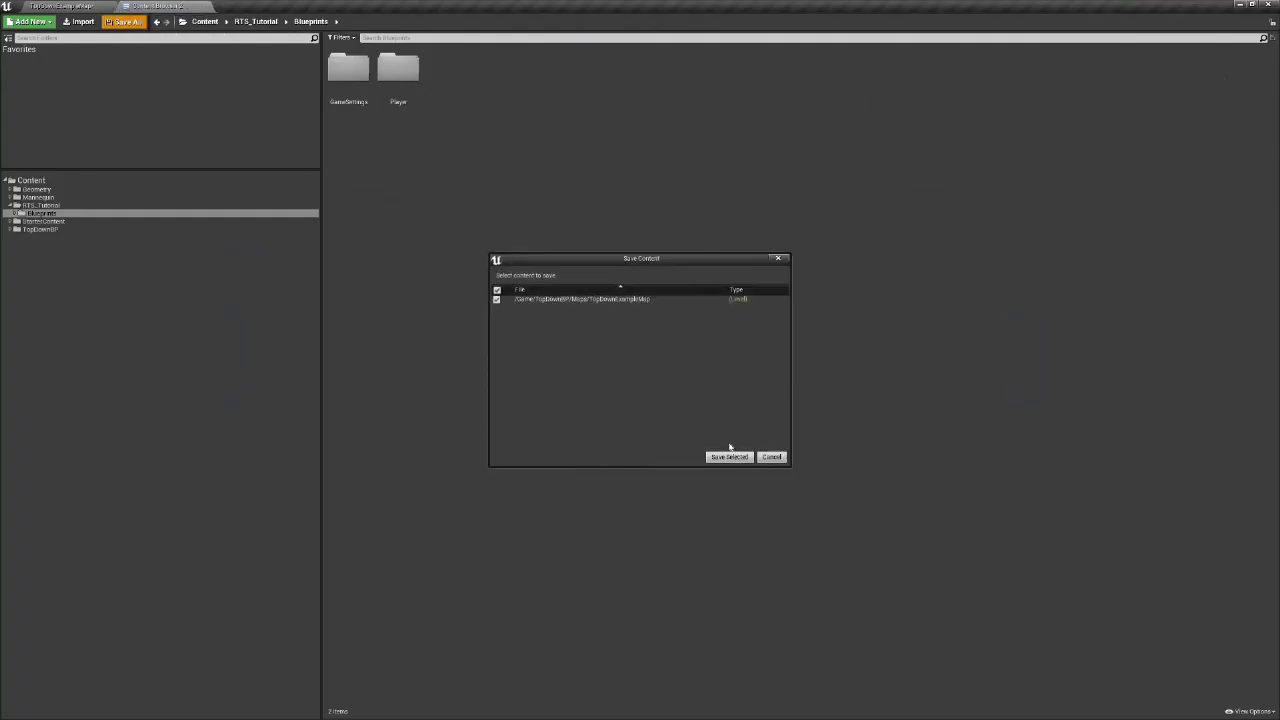
pyautogui.press('Return')
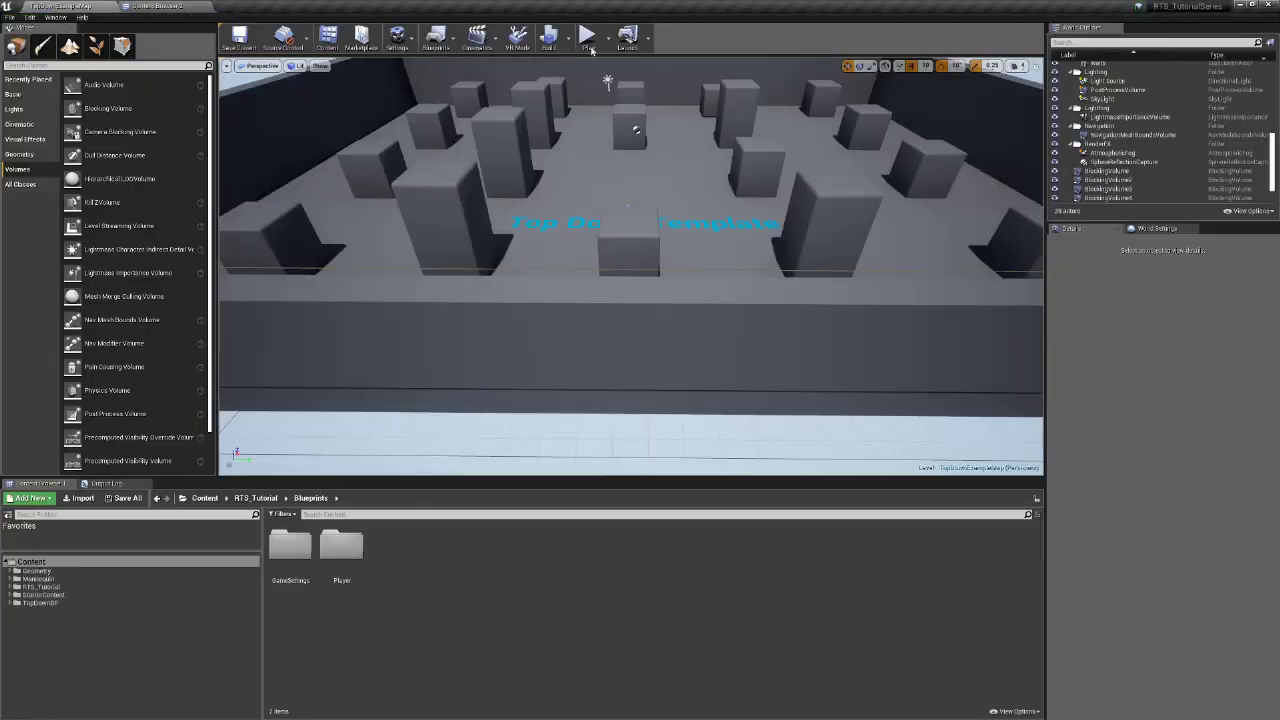
# - Play-test the camera after the folder reorganisation by zooming in and out and rotating around the arena edges
pyautogui.hotkey('alt', 'p')
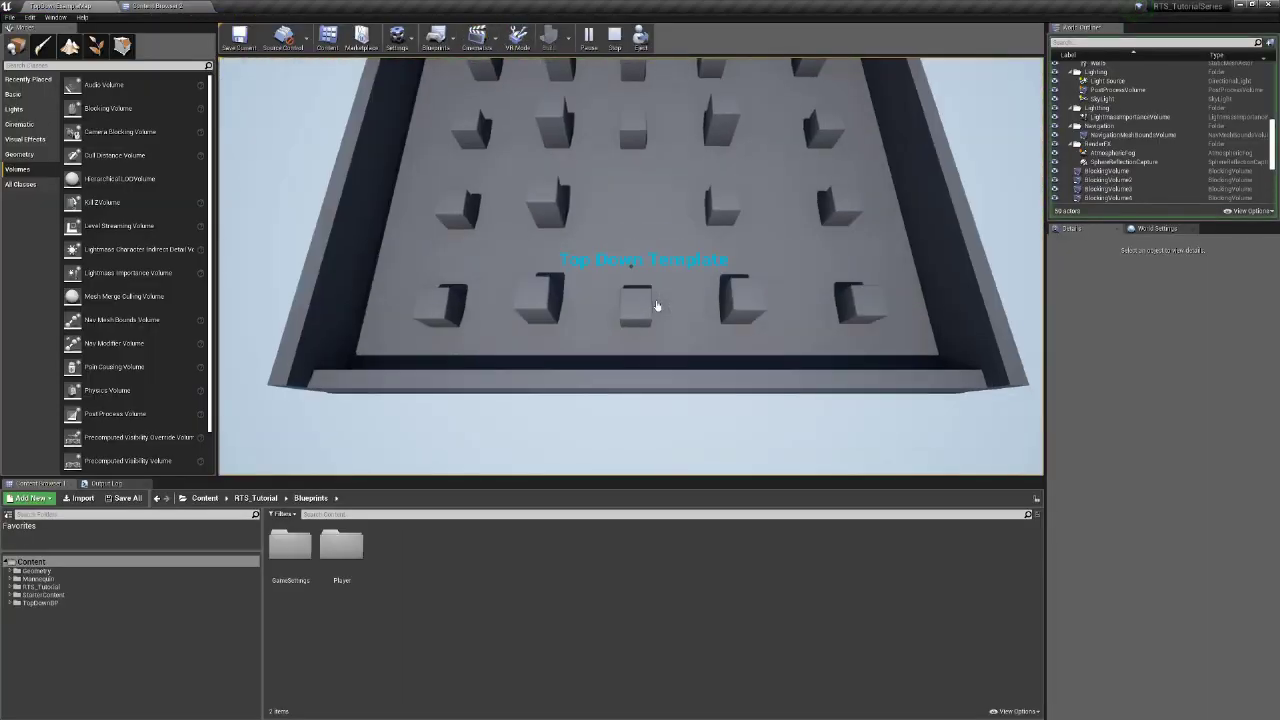
pyautogui.scroll(5, 657, 307)
pyautogui.scroll(-4, 654, 306)
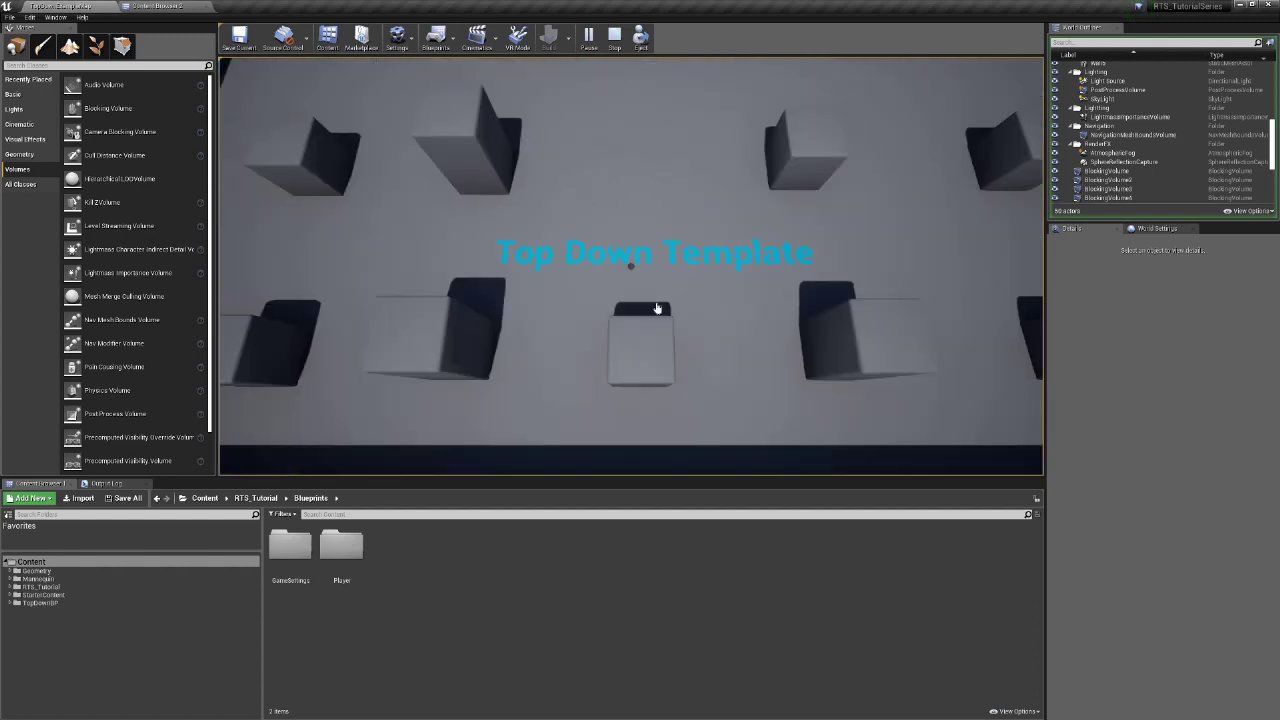
pyautogui.scroll(1, 658, 303)
pyautogui.moveTo(667, 213); pyautogui.dragTo(1051, 265, button='middle')
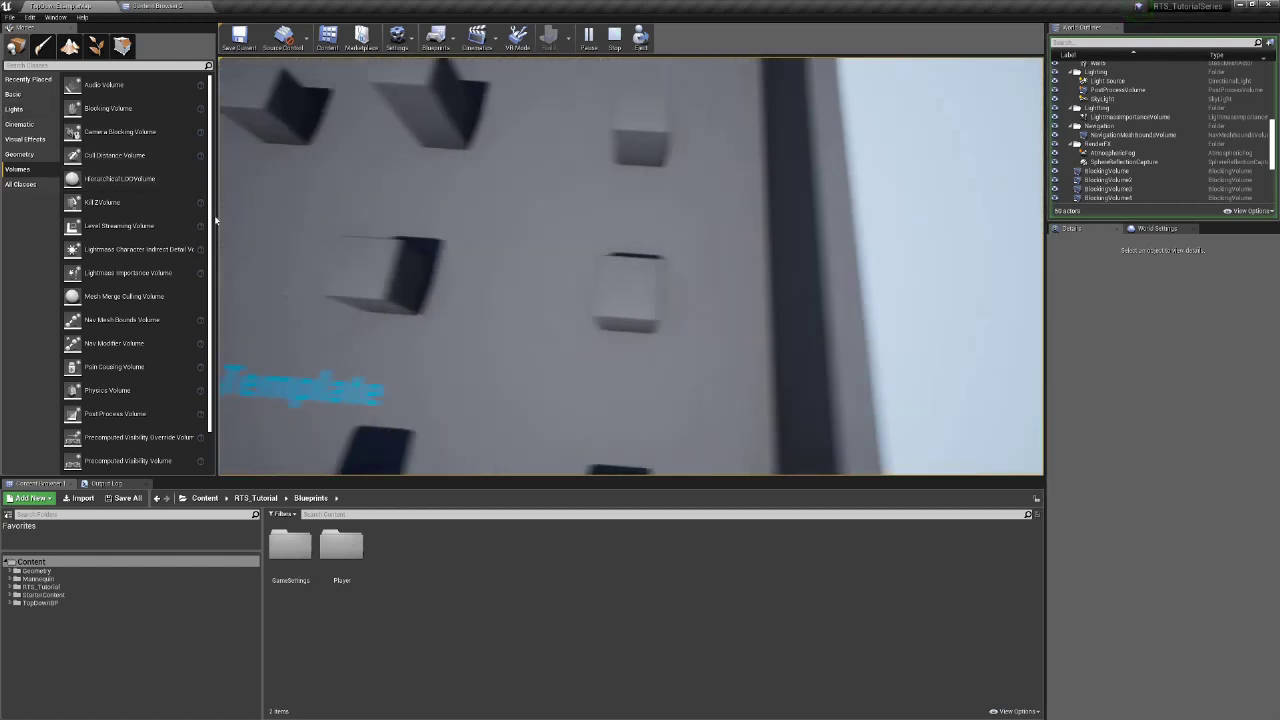
pyautogui.moveTo(757, 233); pyautogui.dragTo(638, 266, button='middle')
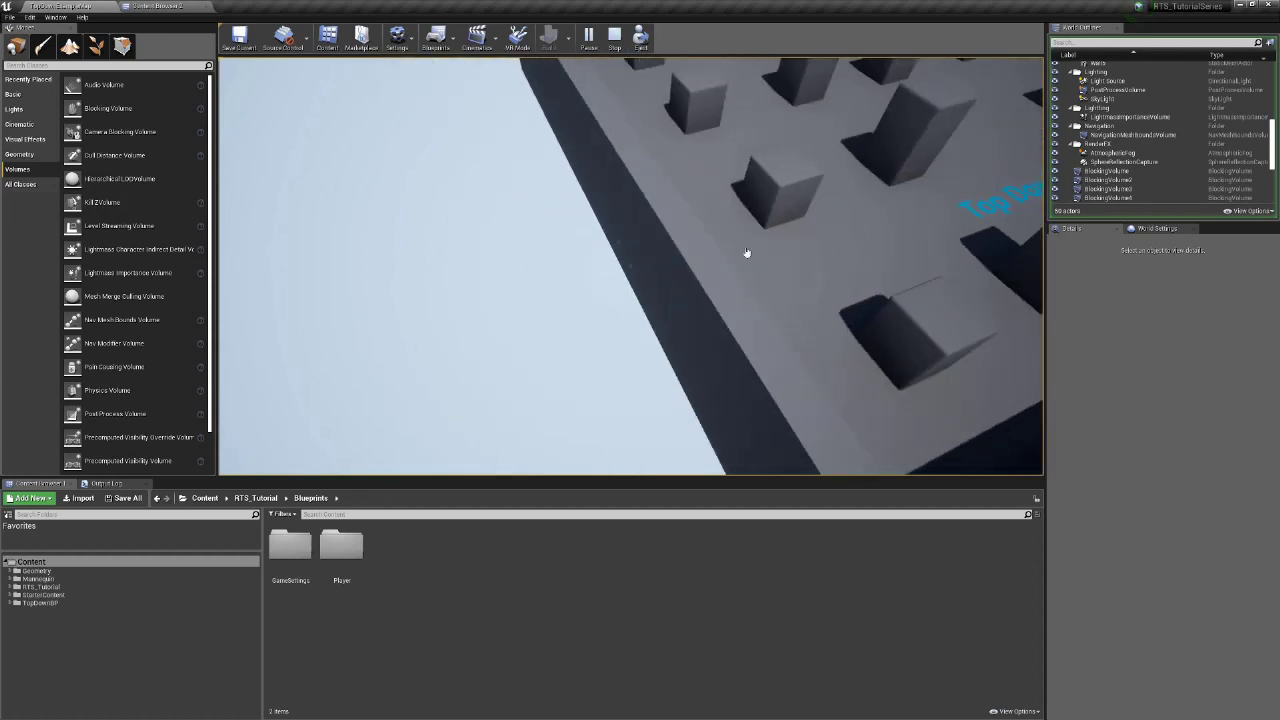